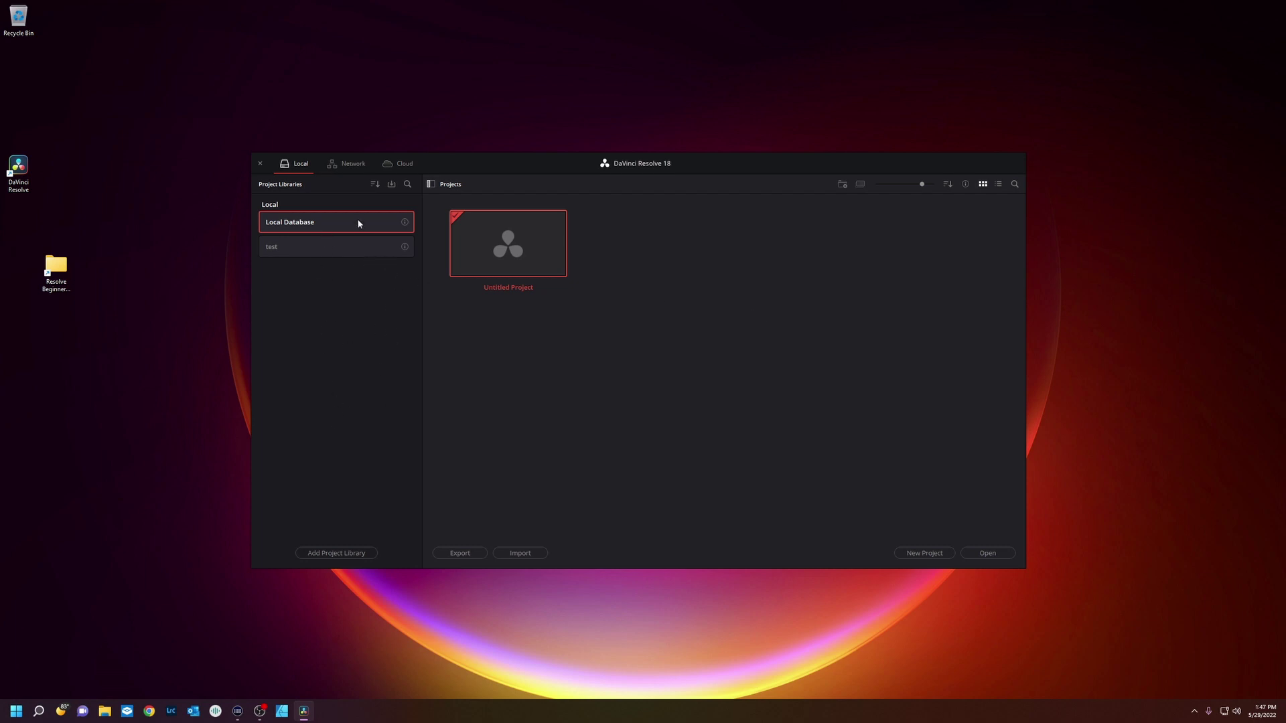
Step: Create a new project named 'The Begining'
click(347, 165)
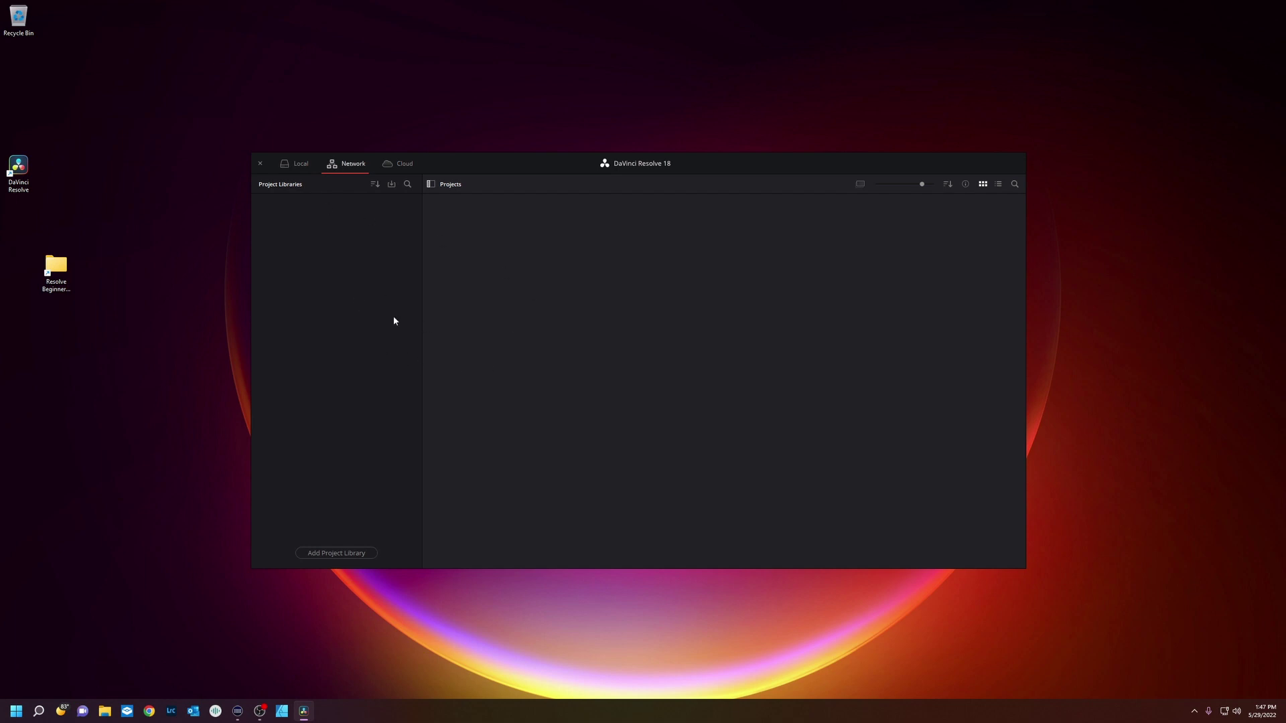
click(397, 165)
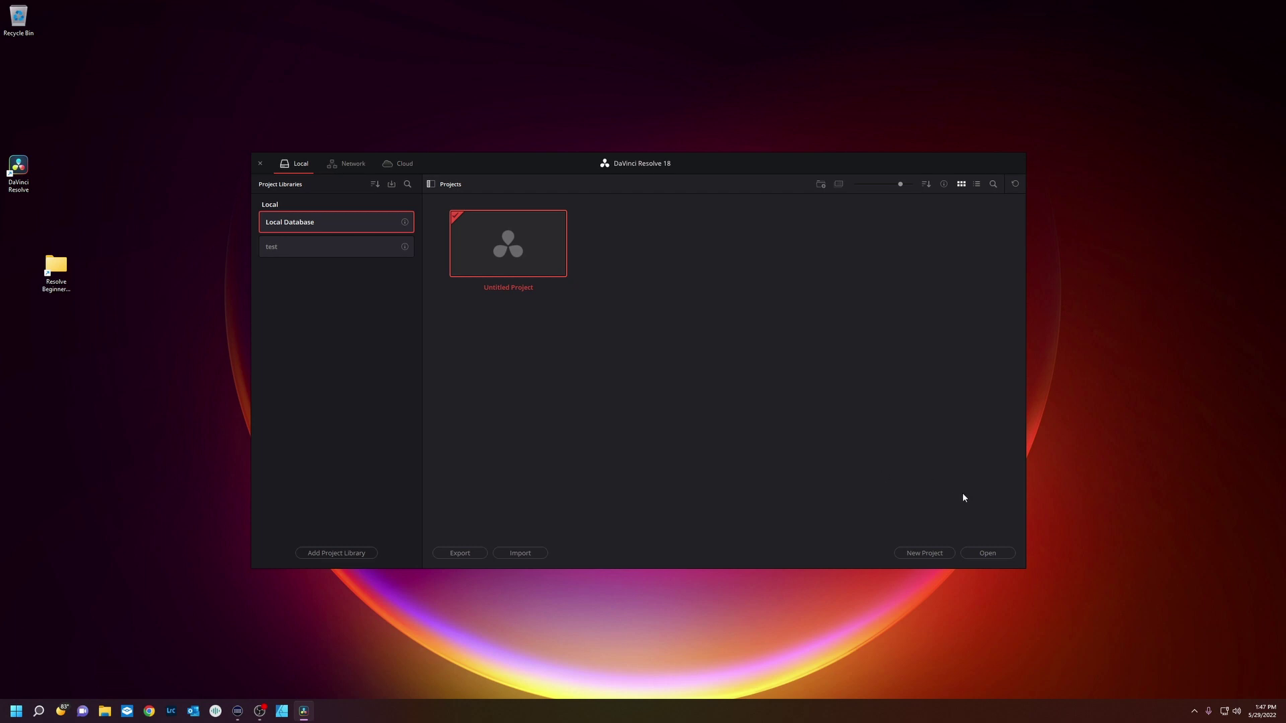
click(923, 552)
text(The)
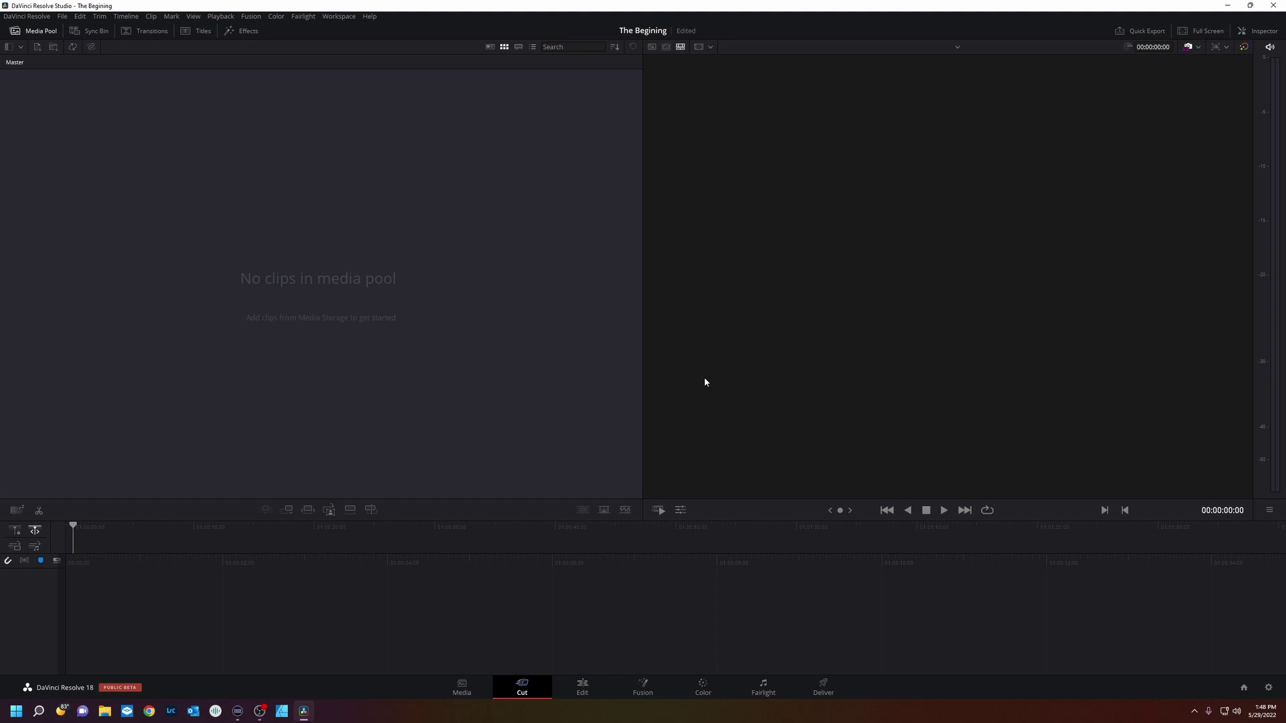
Step: Switch to the Media page and show, then hide, the Clone Tool job queue
click(458, 686)
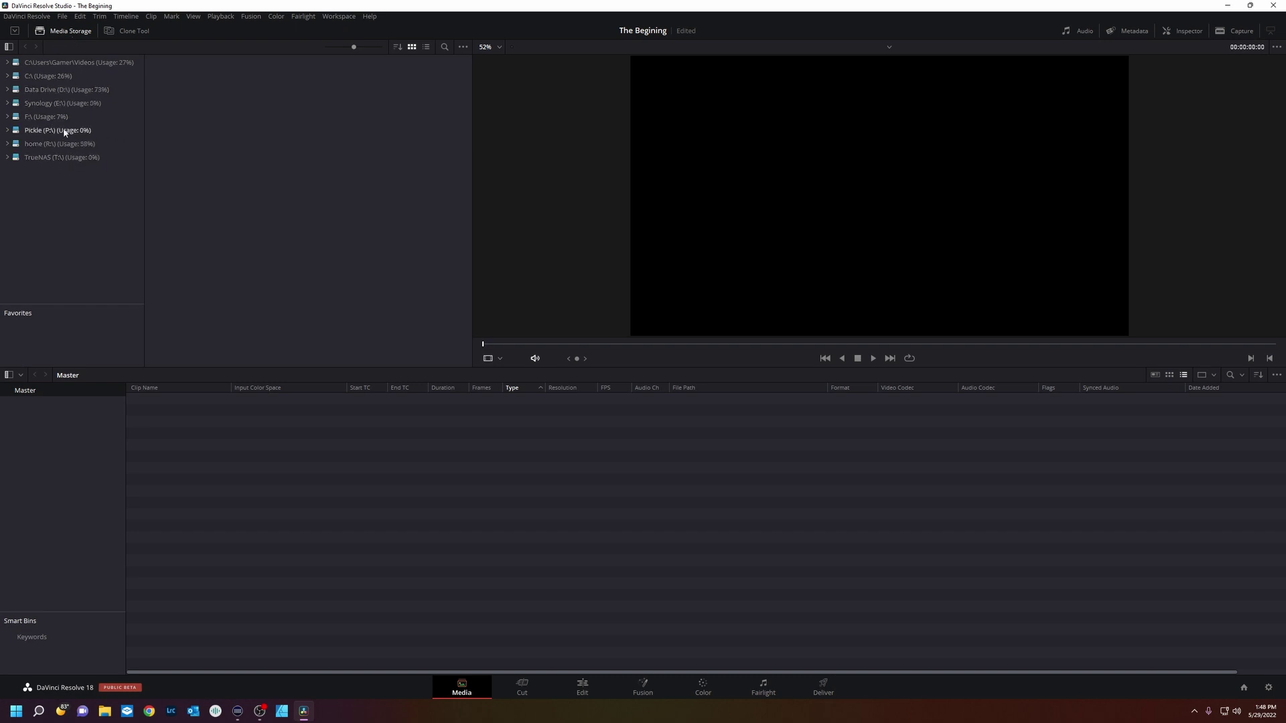
click(127, 32)
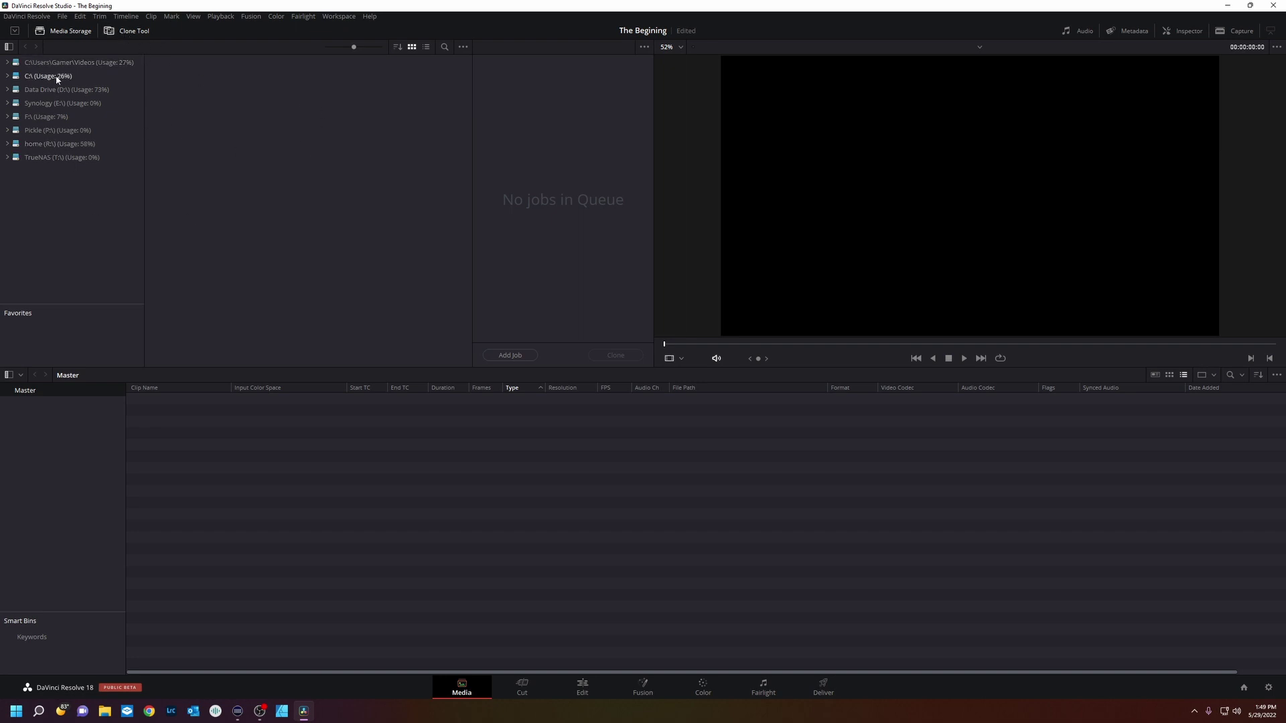
click(126, 31)
Step: Import DJI_0013.MP4, C0004.MP4 and C0010.MP4 into the Master bin, changing the frame rate to 29.970
right_click(264, 480)
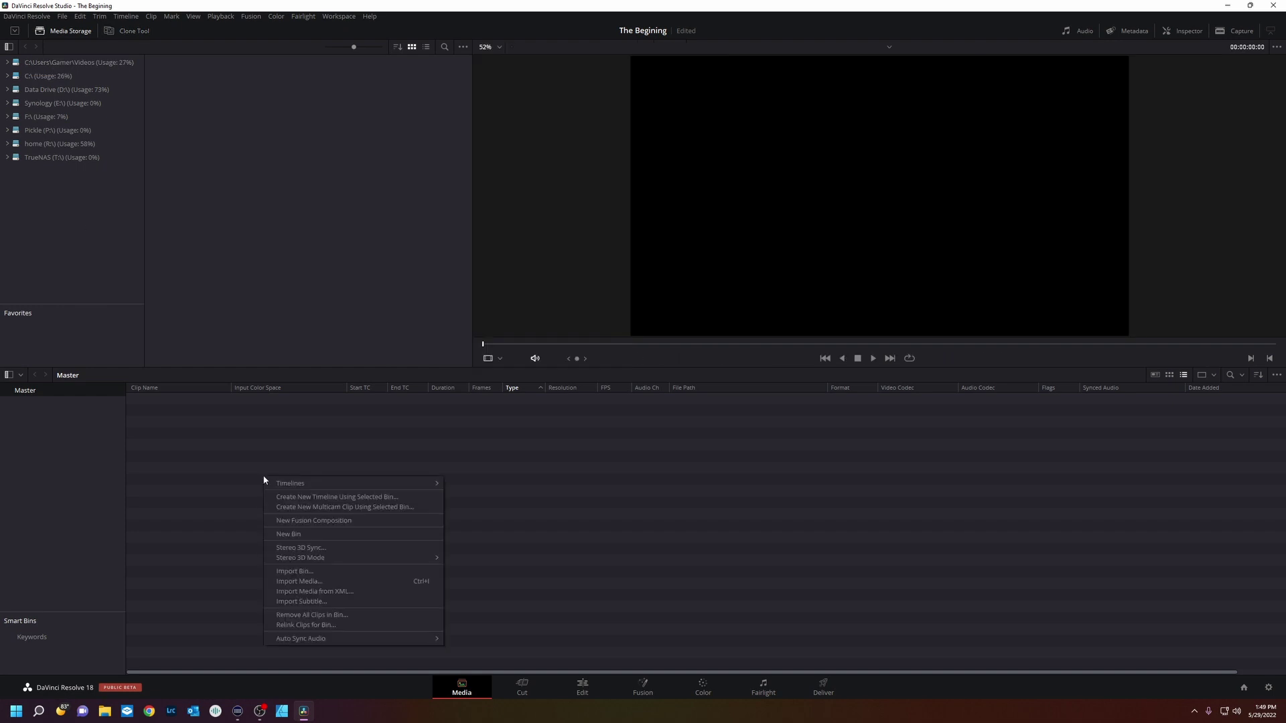
click(344, 582)
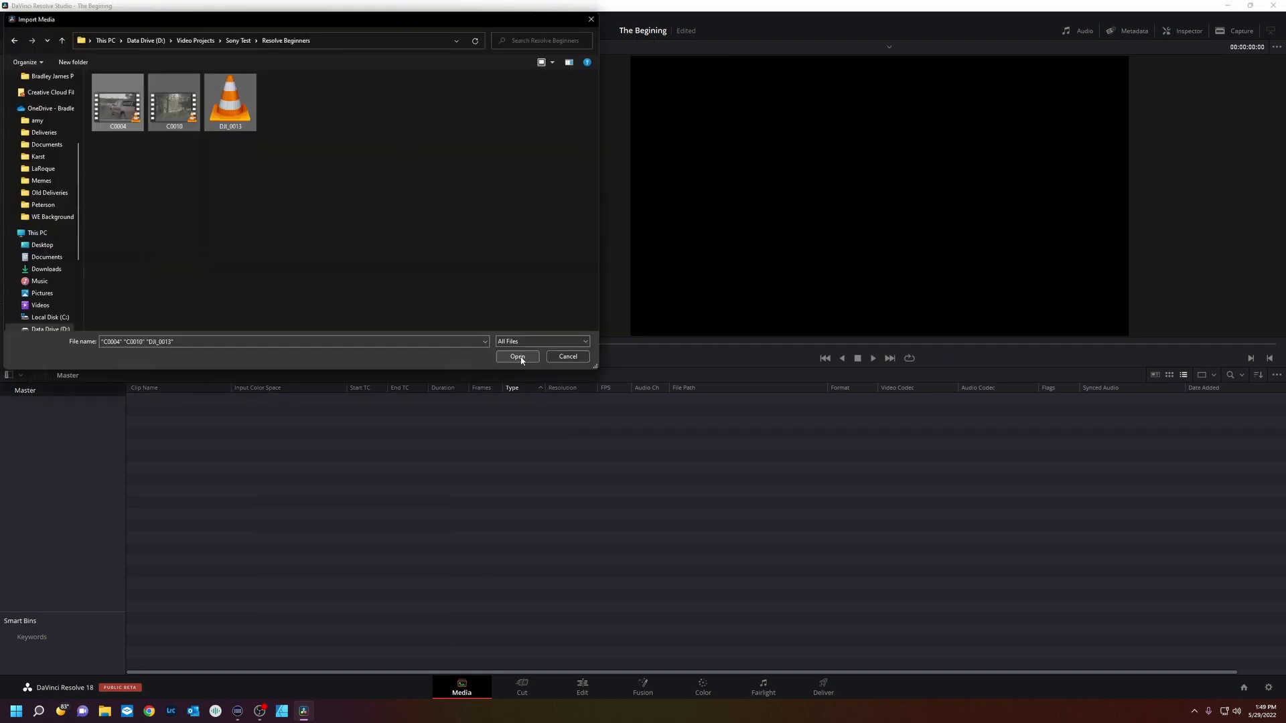
click(518, 357)
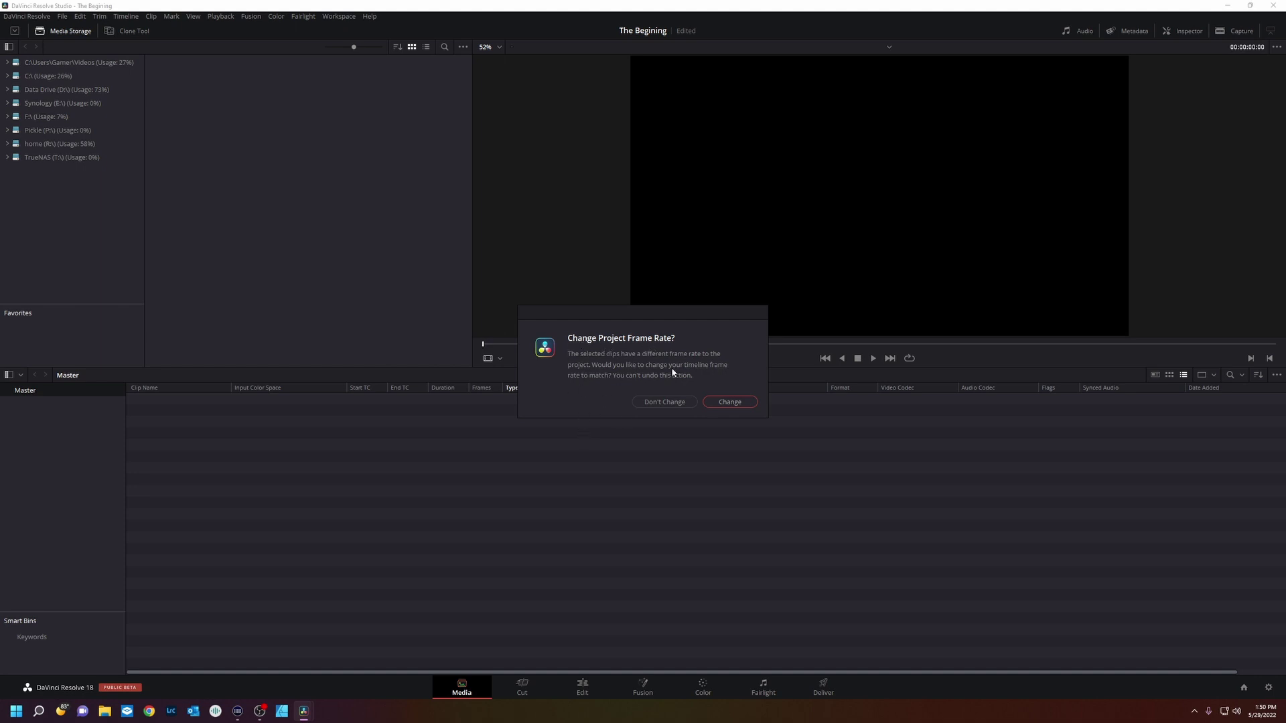
click(719, 404)
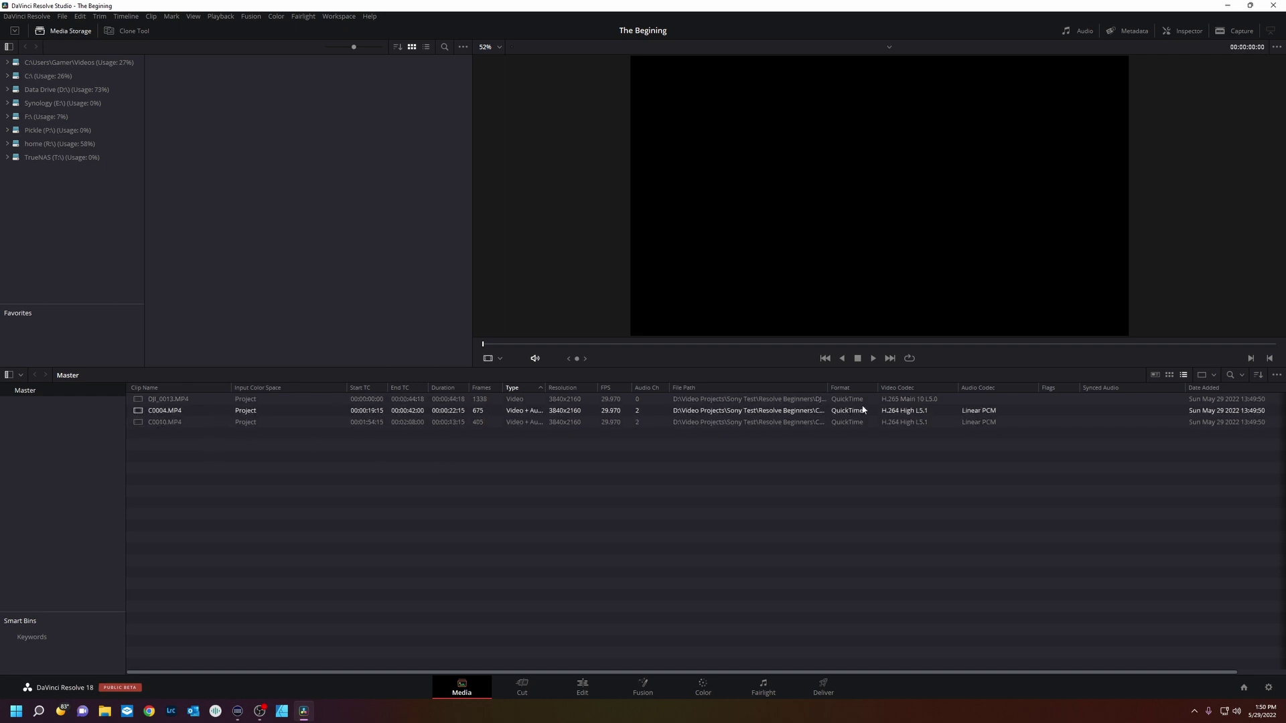
Step: Preview C0004.MP4 and the aerial DJI_0013.MP4, checking the clip list column choices
click(172, 414)
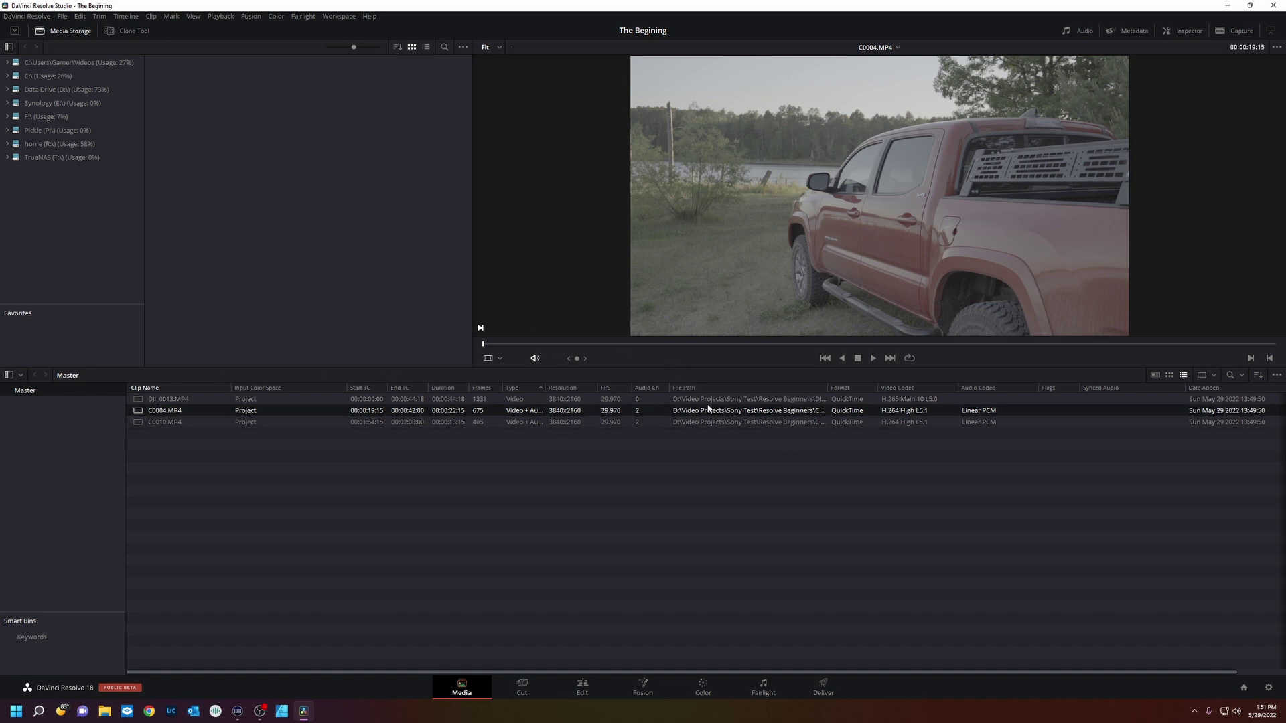
right_click(732, 388)
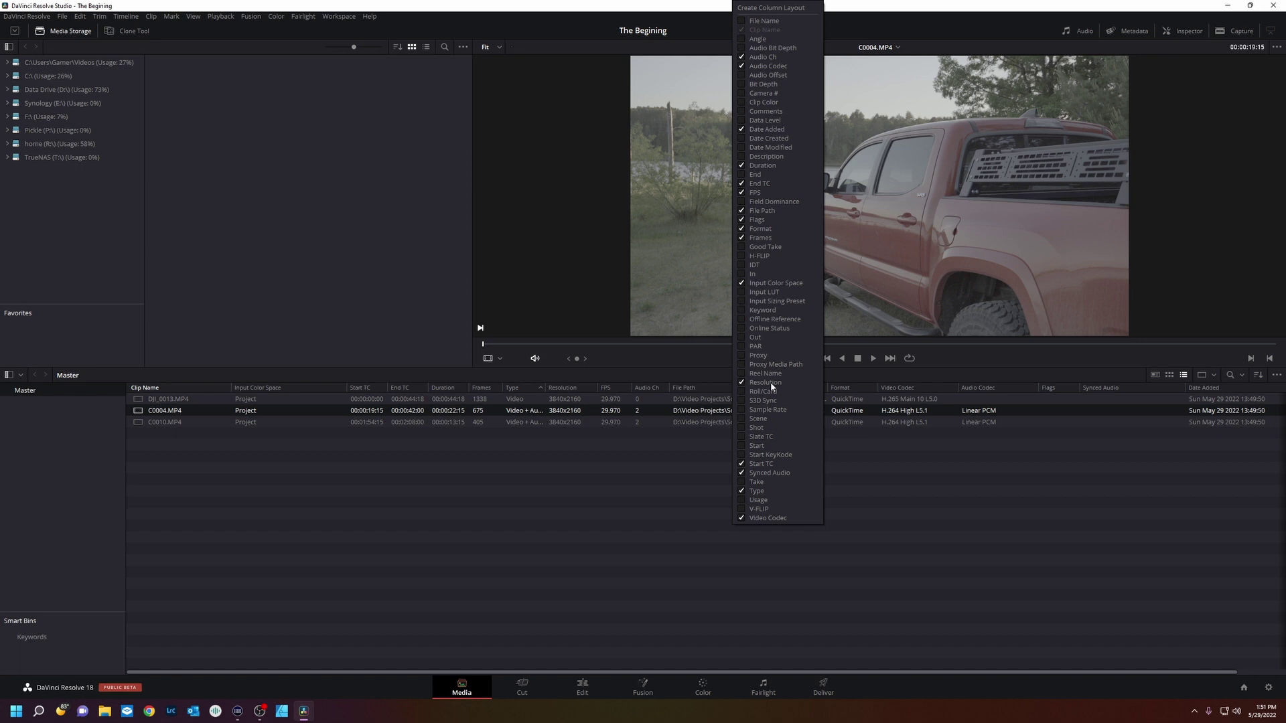
click(779, 227)
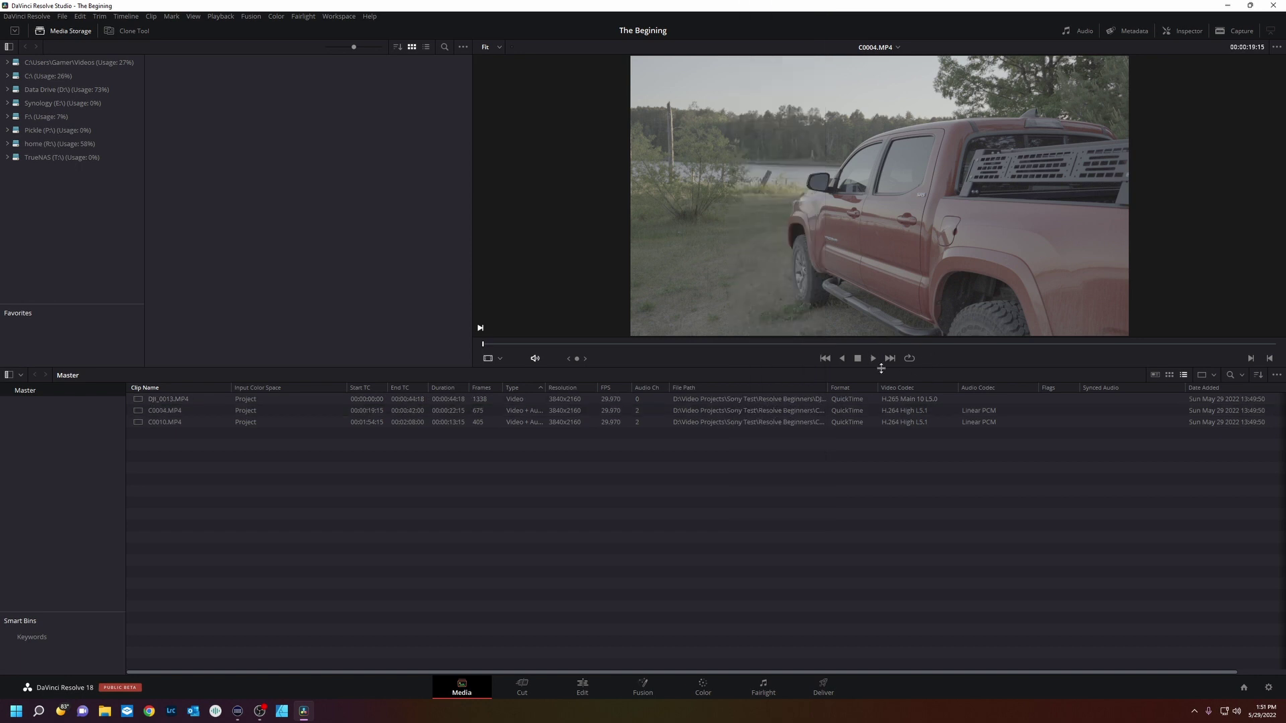
click(350, 409)
click(343, 398)
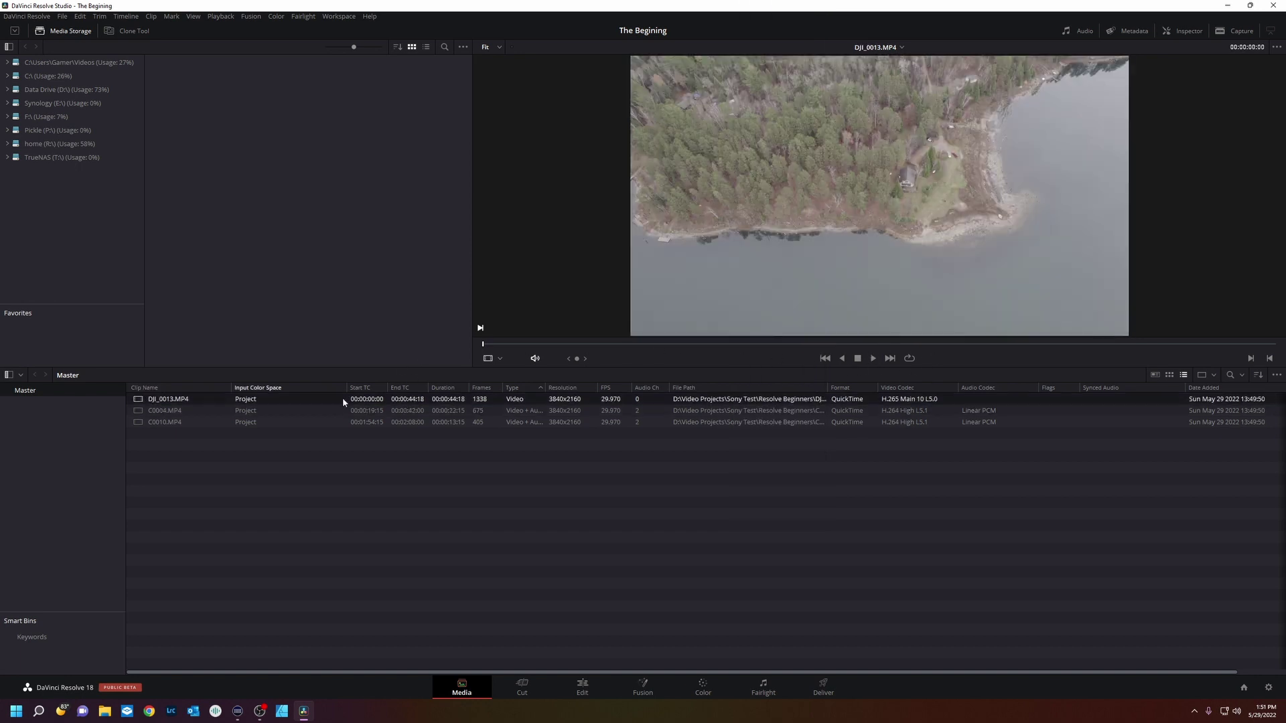
Step: Play the forest clip C0010.MP4 and show its audio levels and metadata
click(438, 411)
shift+click(448, 422)
click(447, 422)
click(873, 358)
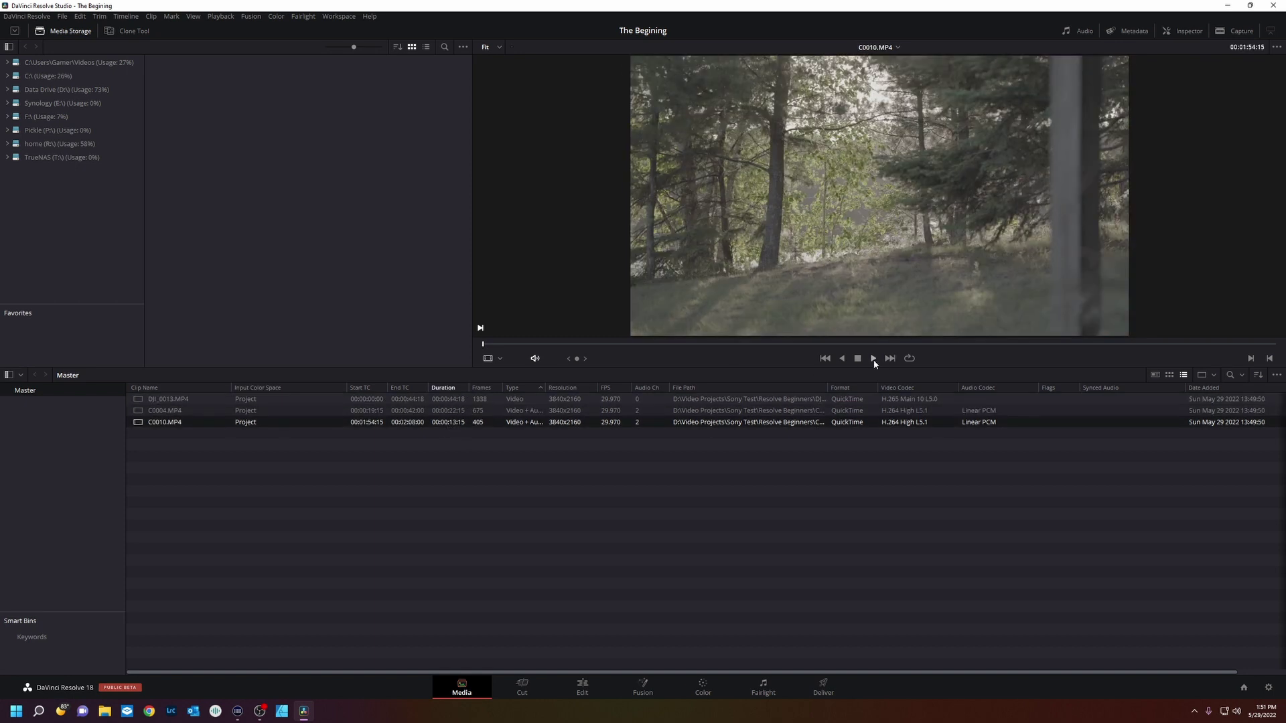
click(1078, 31)
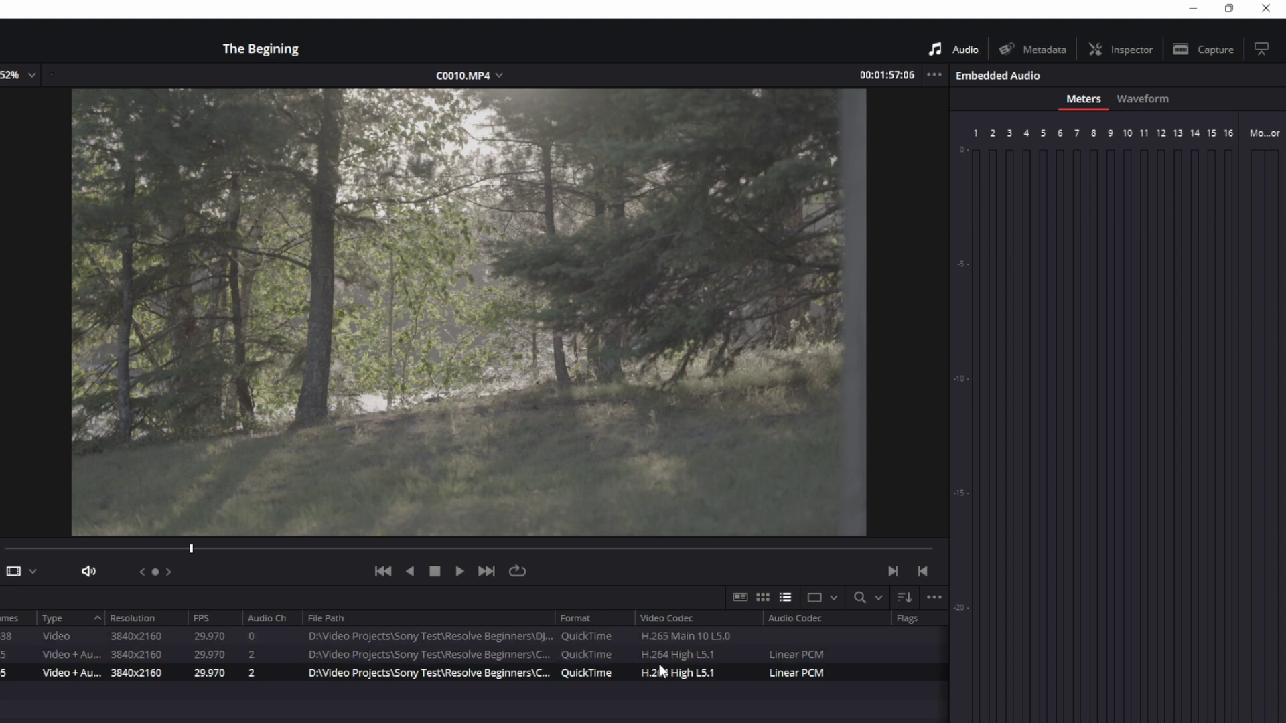
click(1035, 49)
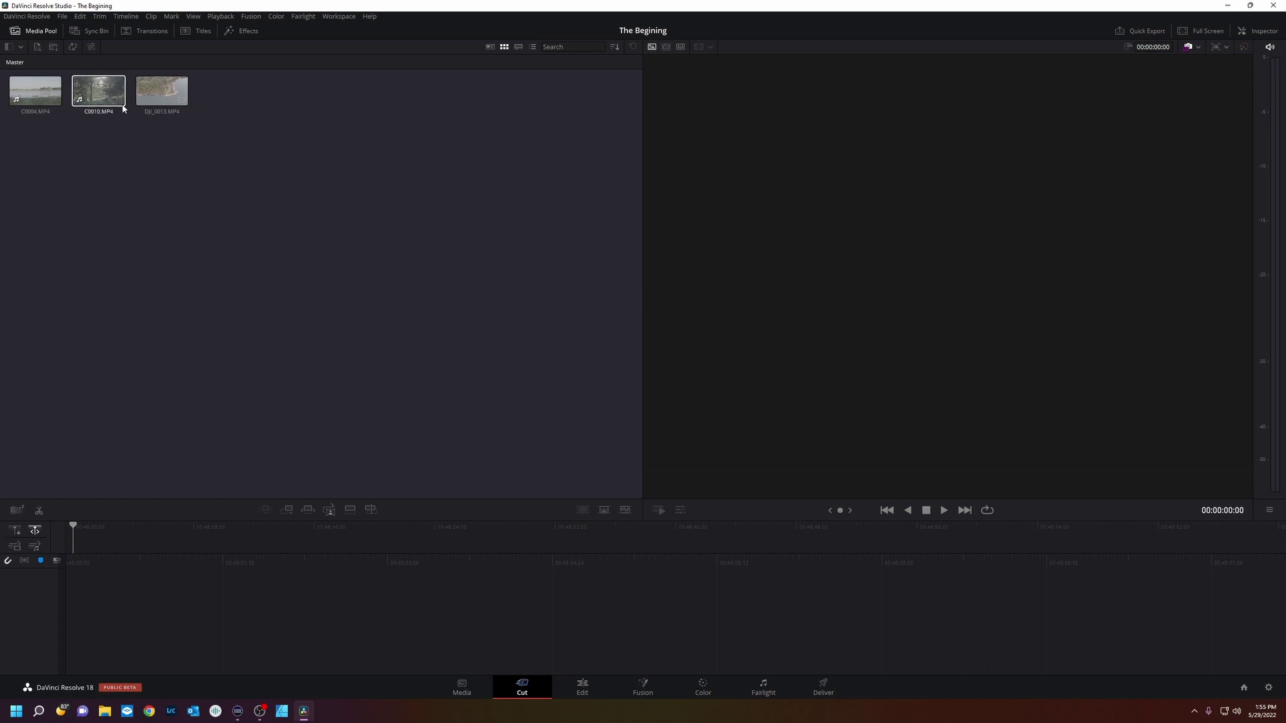
Step: On the Source Tape, mark In and Out around the truck shot and append it to the timeline
click(10, 99)
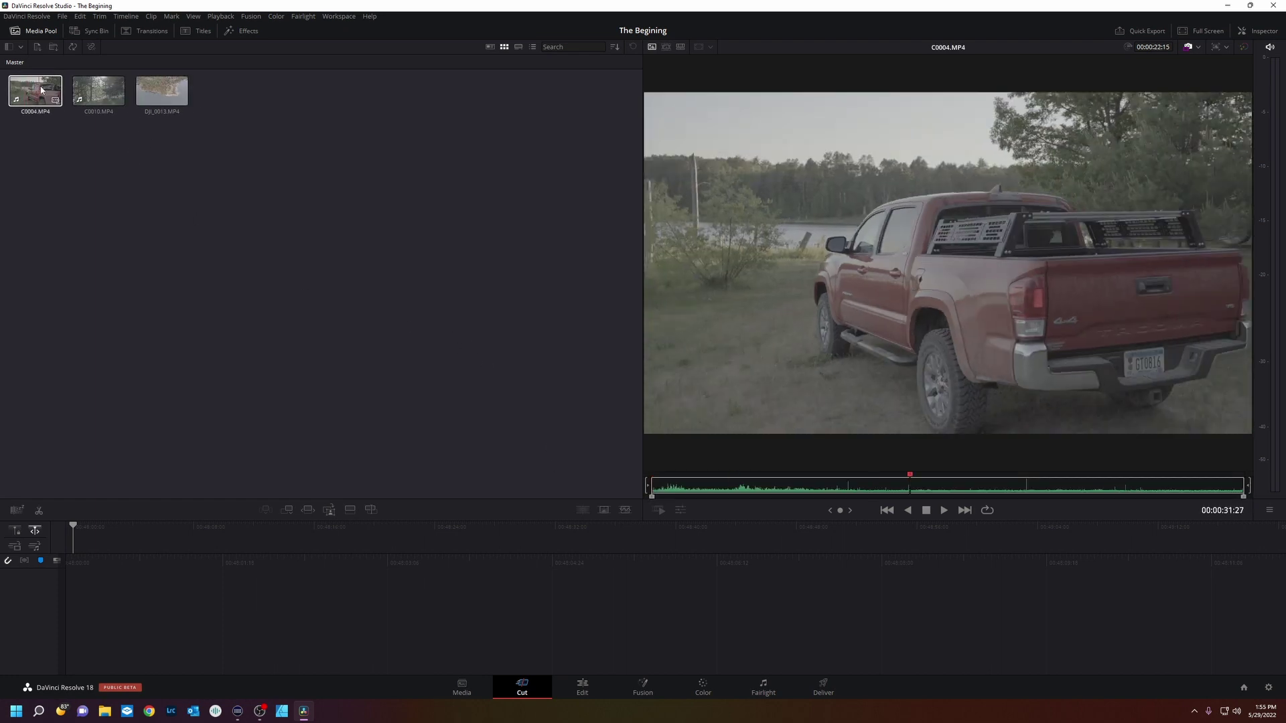
click(104, 93)
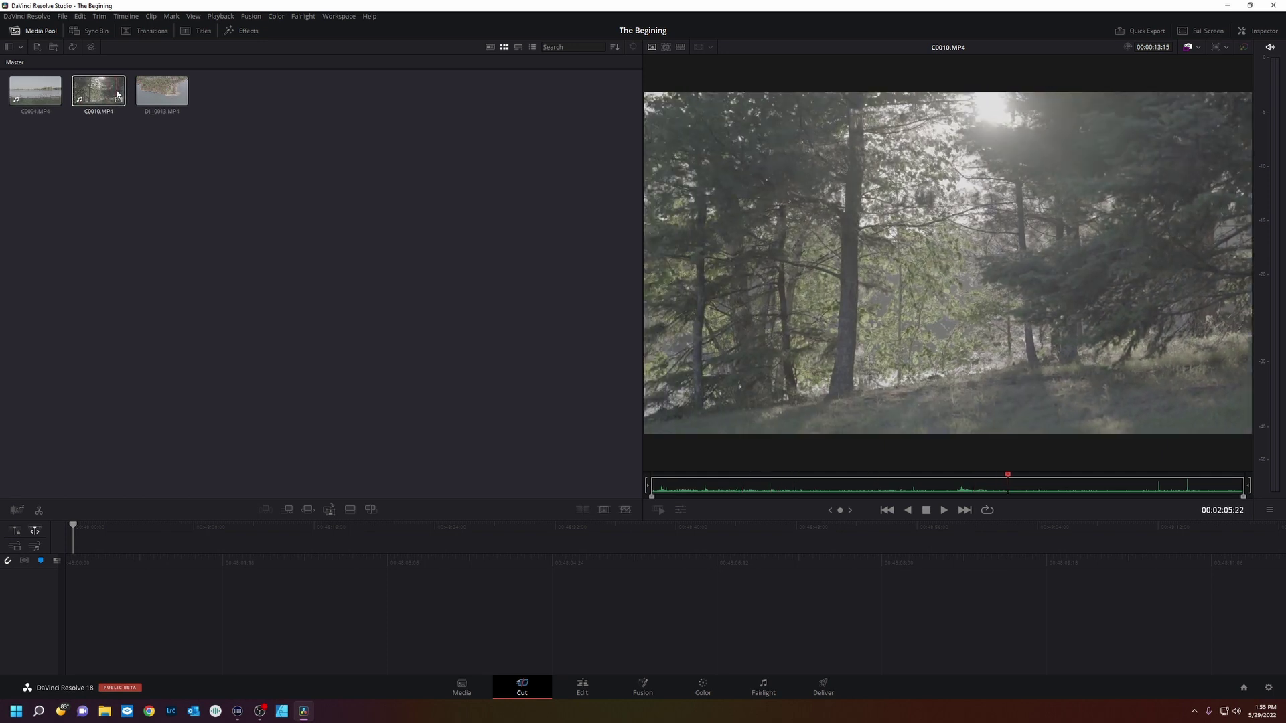
click(666, 46)
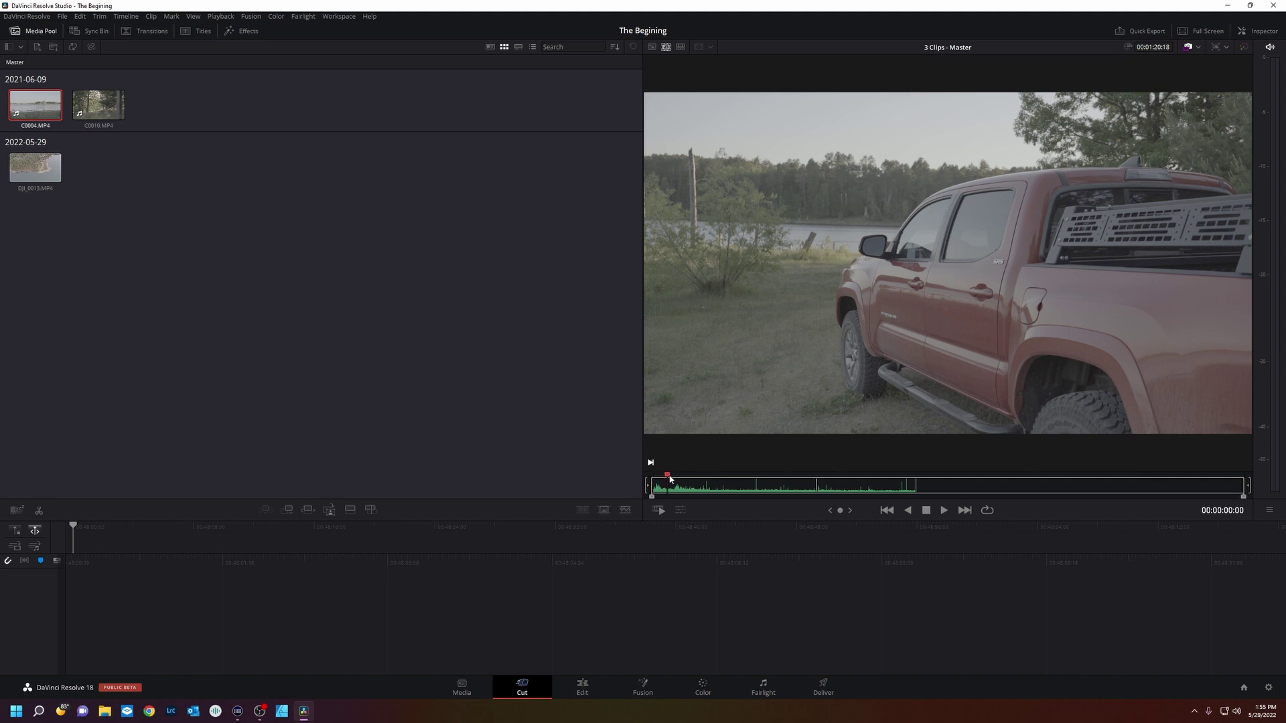
drag(652, 477, 826, 485)
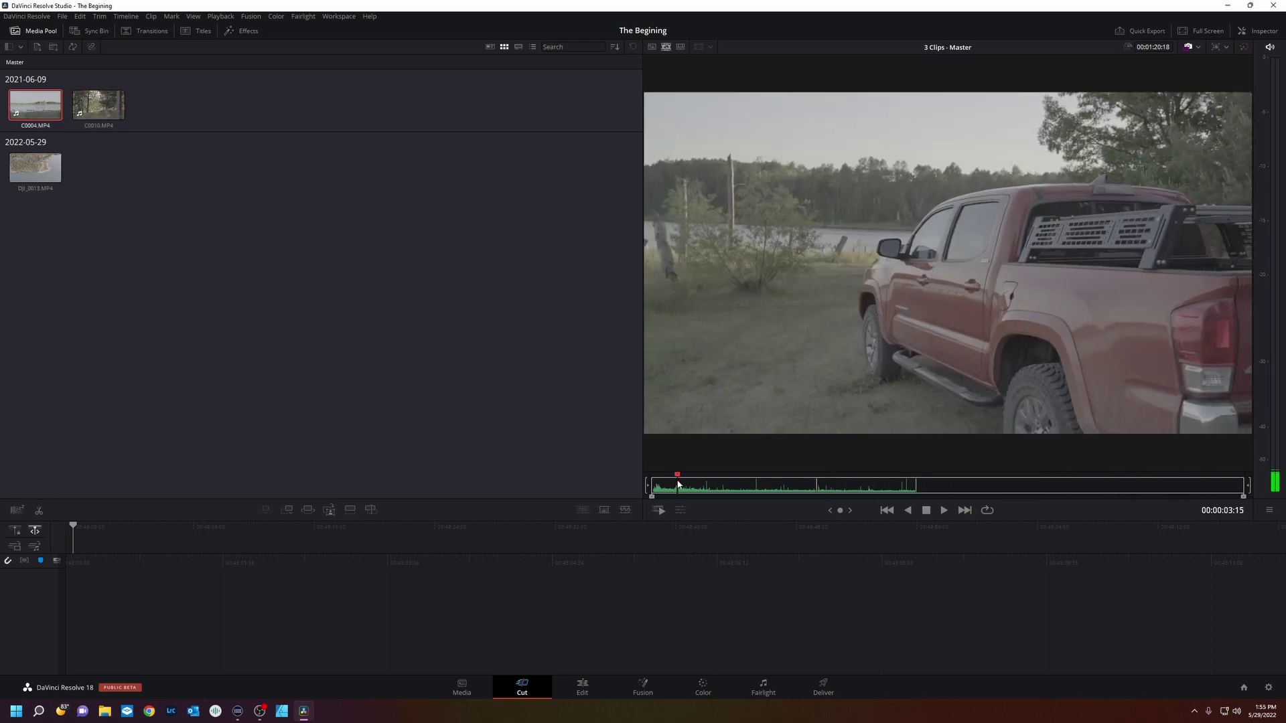
mouse_move(678, 484)
mouse_down()
mouse_move(664, 474)
mouse_move(676, 478)
mouse_up()
key(i)
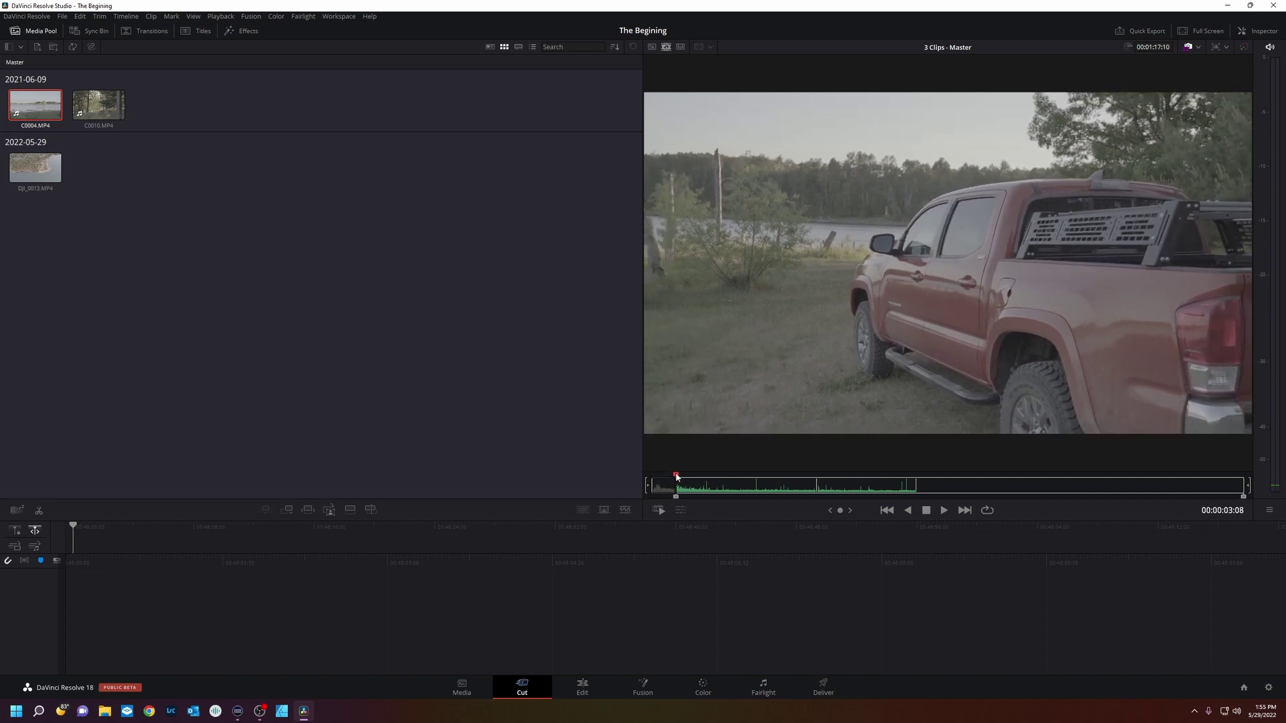
drag(676, 478, 704, 482)
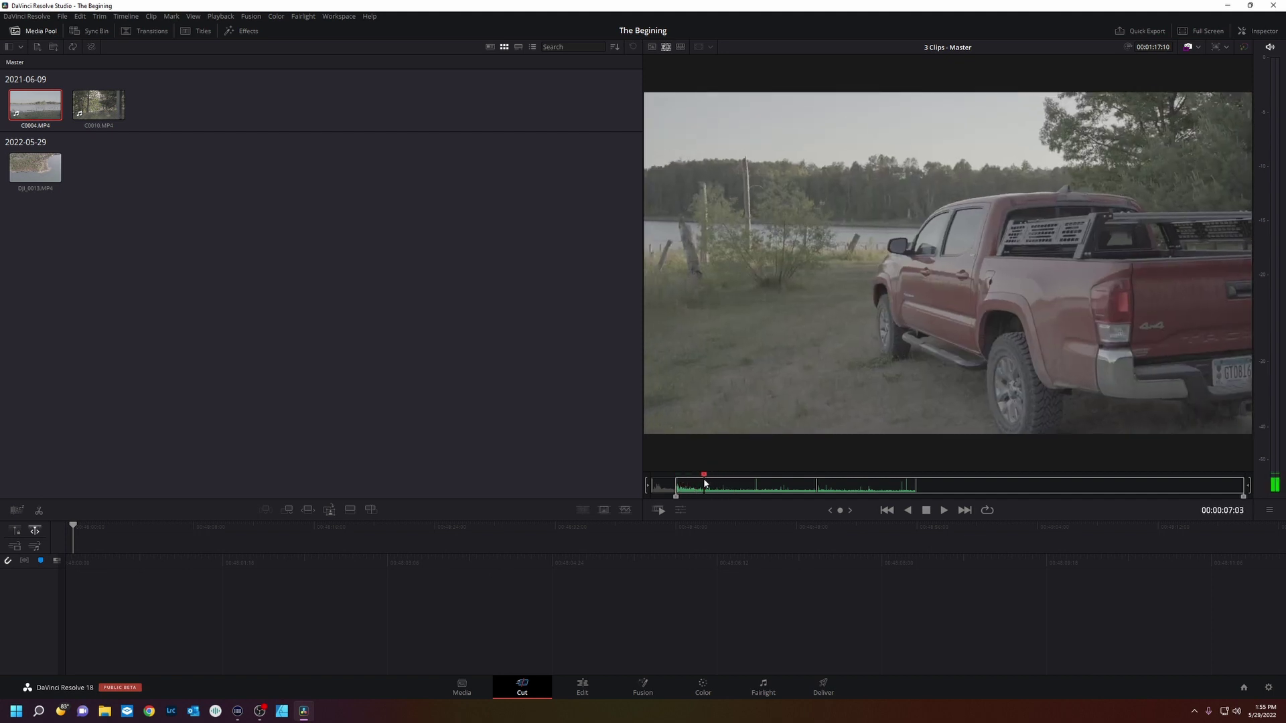
key(o)
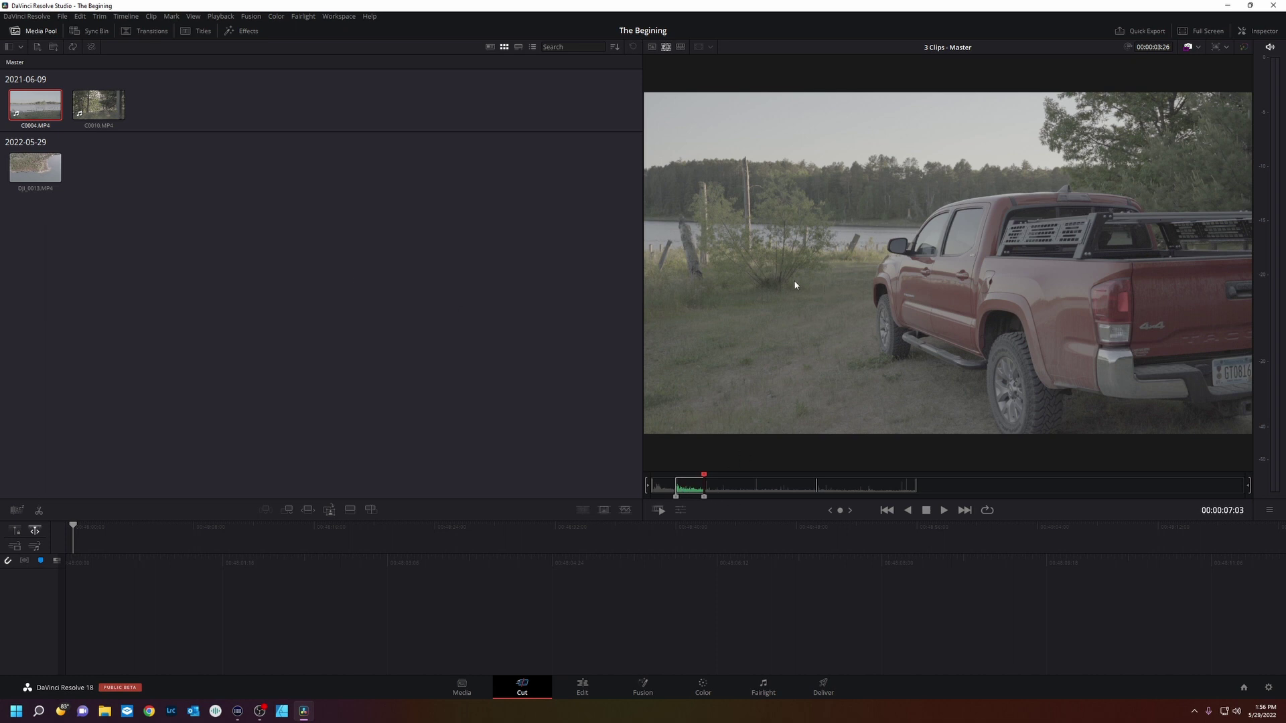
drag(776, 258, 336, 591)
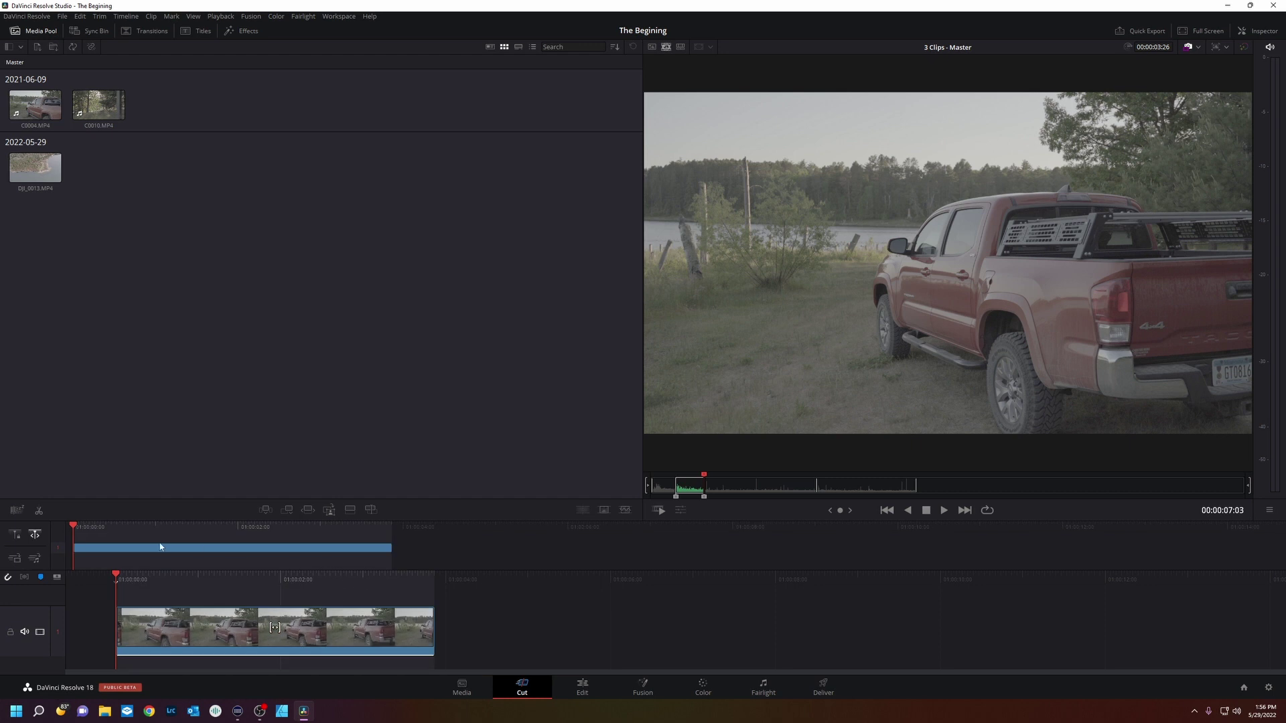
Step: Mark the end of the next shot, then scrub the Edit page timeline to the aerial shot
drag(714, 477, 503, 631)
key(o)
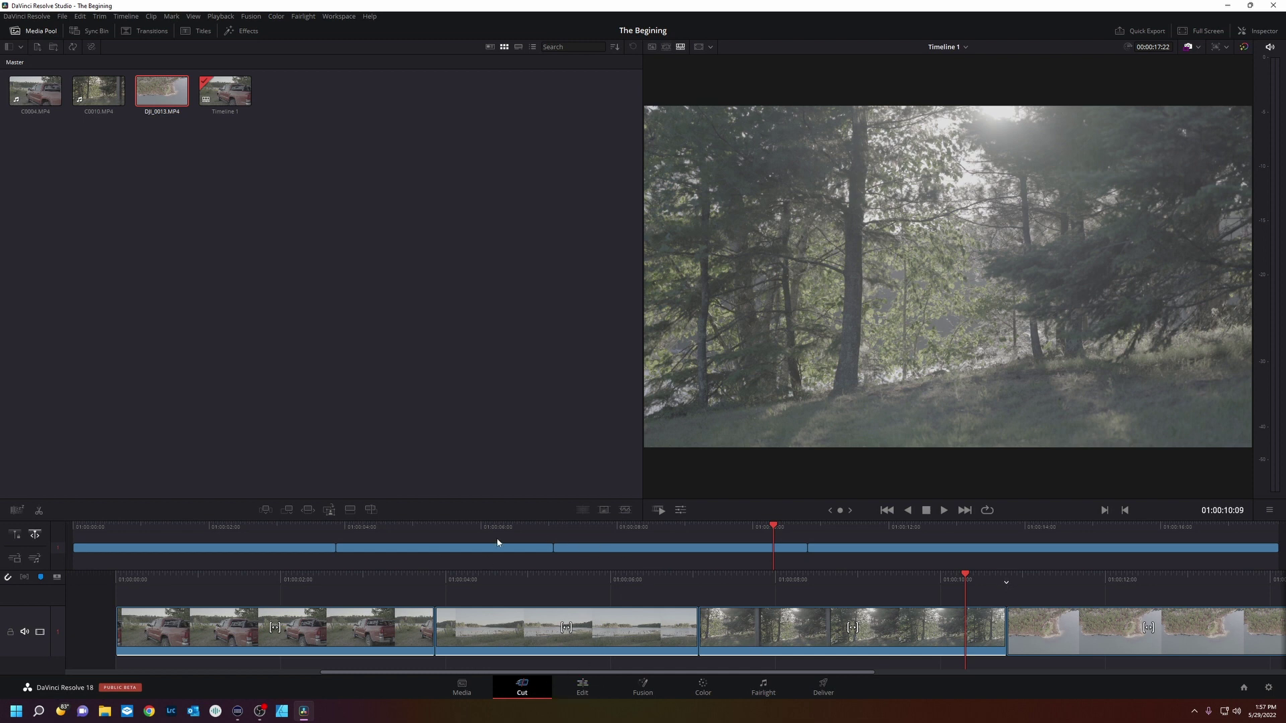
click(583, 687)
drag(129, 468, 204, 458)
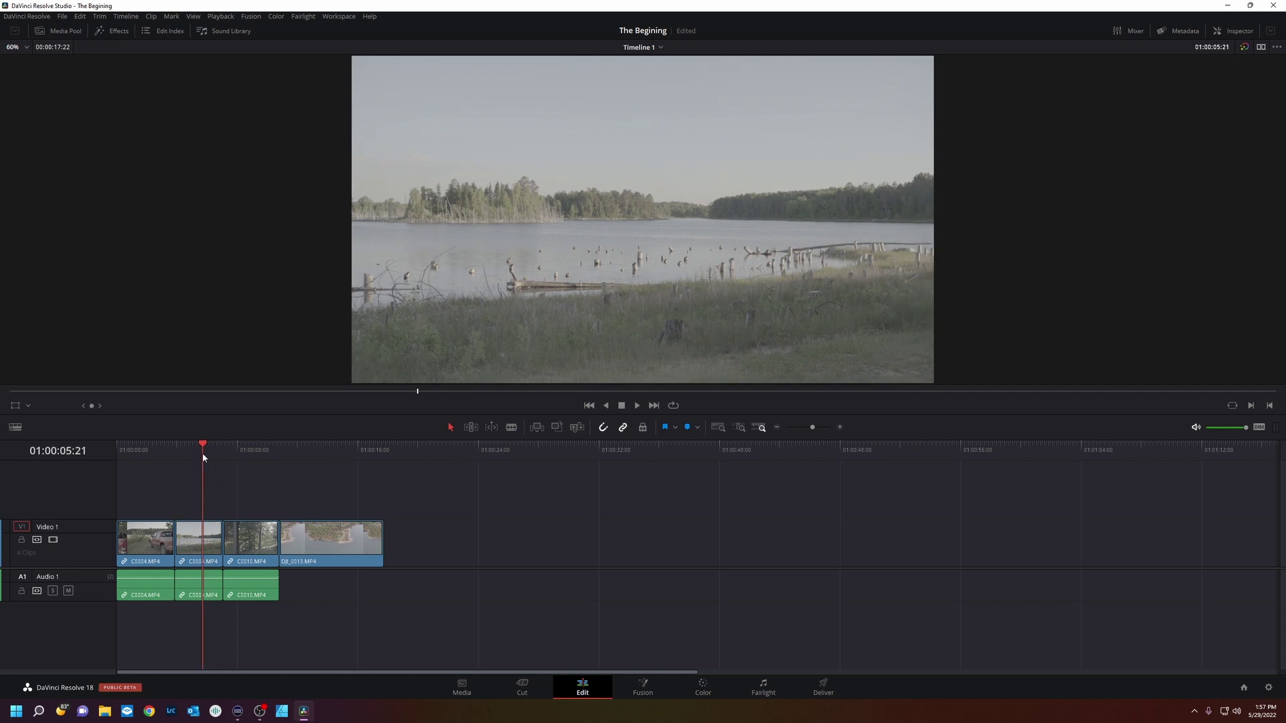
Step: Trim the end of the second (lake) clip on Video 1
drag(204, 457, 196, 448)
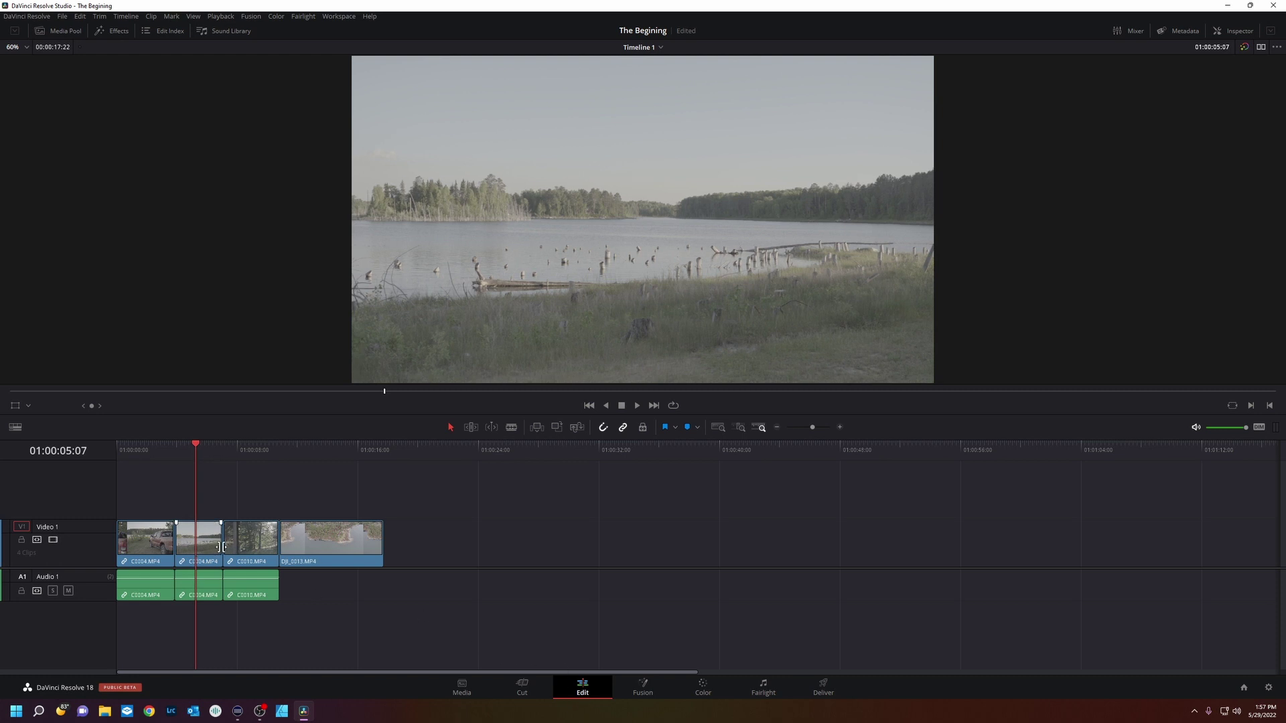
drag(220, 543, 209, 545)
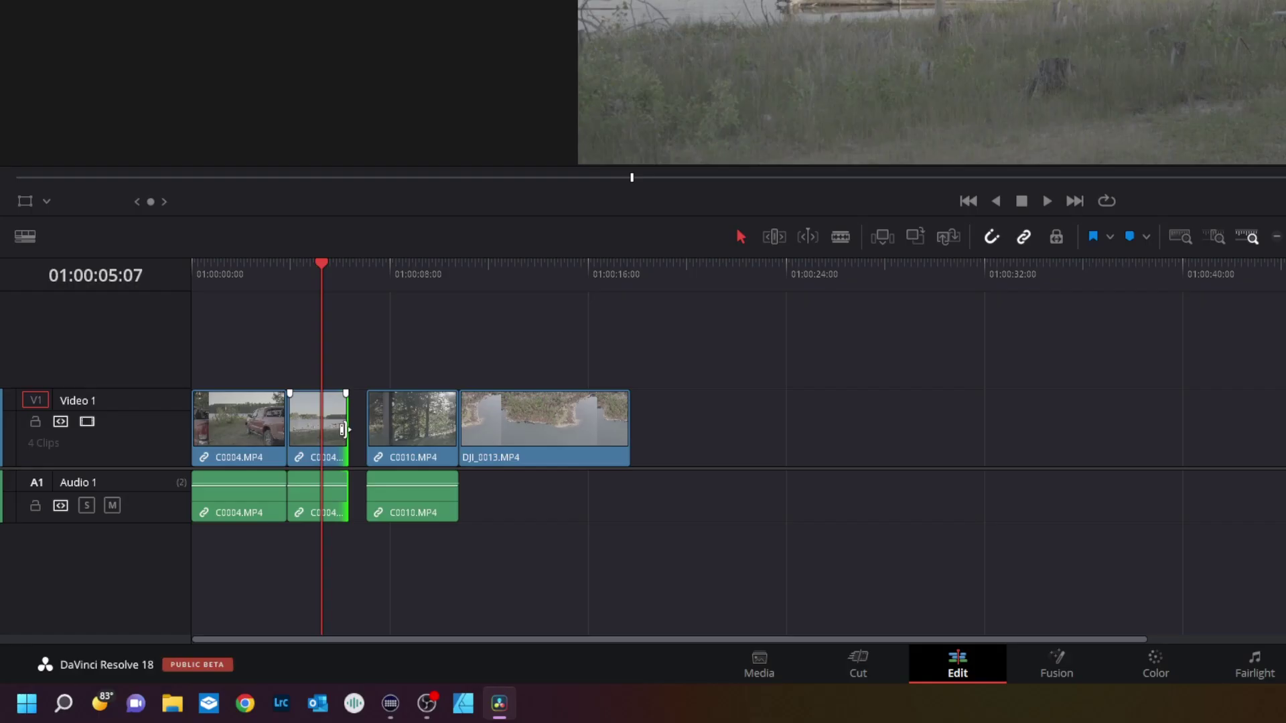
mouse_move(342, 430)
mouse_down()
mouse_move(326, 434)
mouse_move(343, 436)
mouse_up()
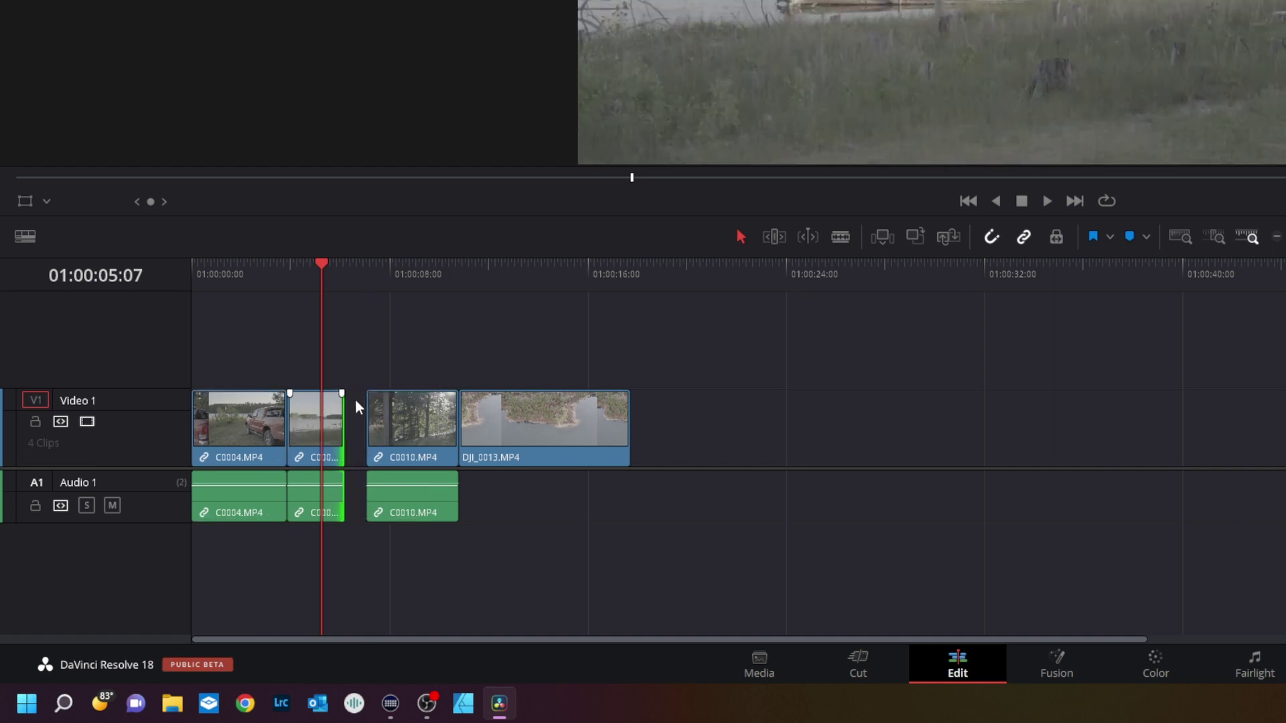
mouse_move(343, 438)
mouse_down()
mouse_move(475, 414)
mouse_move(439, 428)
mouse_move(268, 428)
mouse_move(434, 435)
mouse_move(341, 440)
mouse_move(415, 429)
mouse_move(359, 414)
mouse_move(345, 428)
mouse_up()
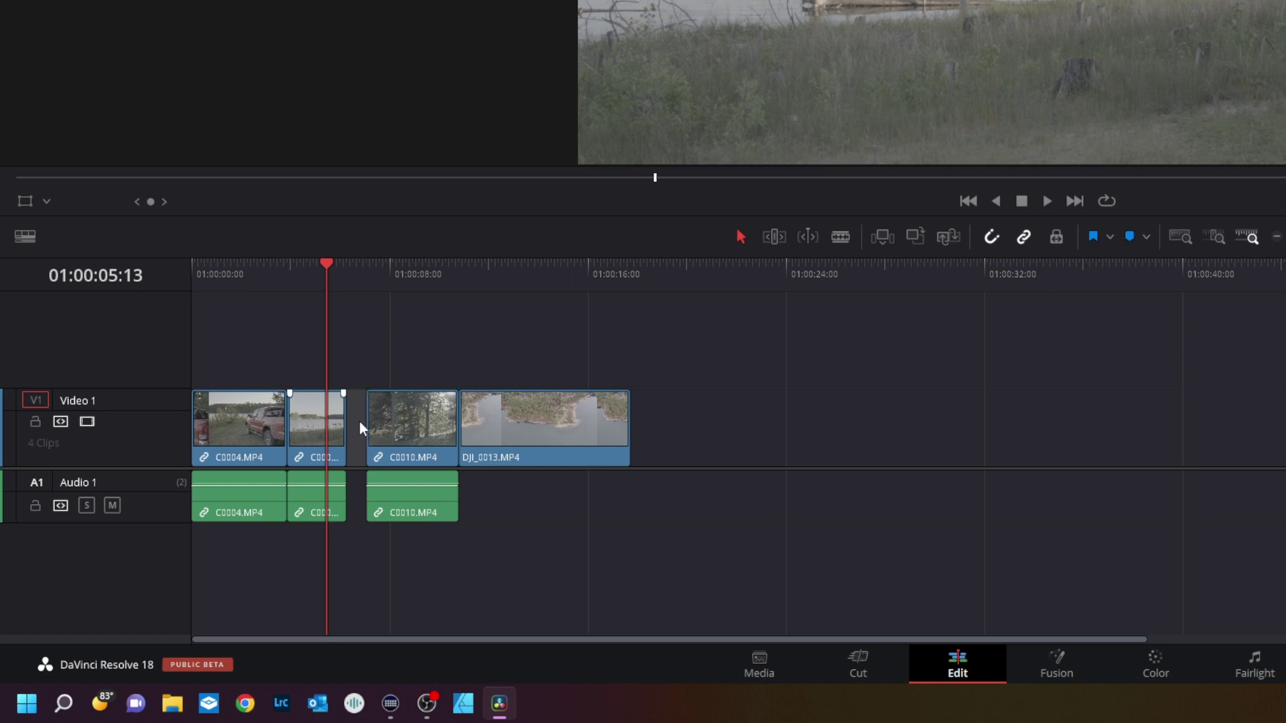
Step: Ripple-delete the empty gap before C0010 so the later clips close up
click(357, 417)
key(Delete)
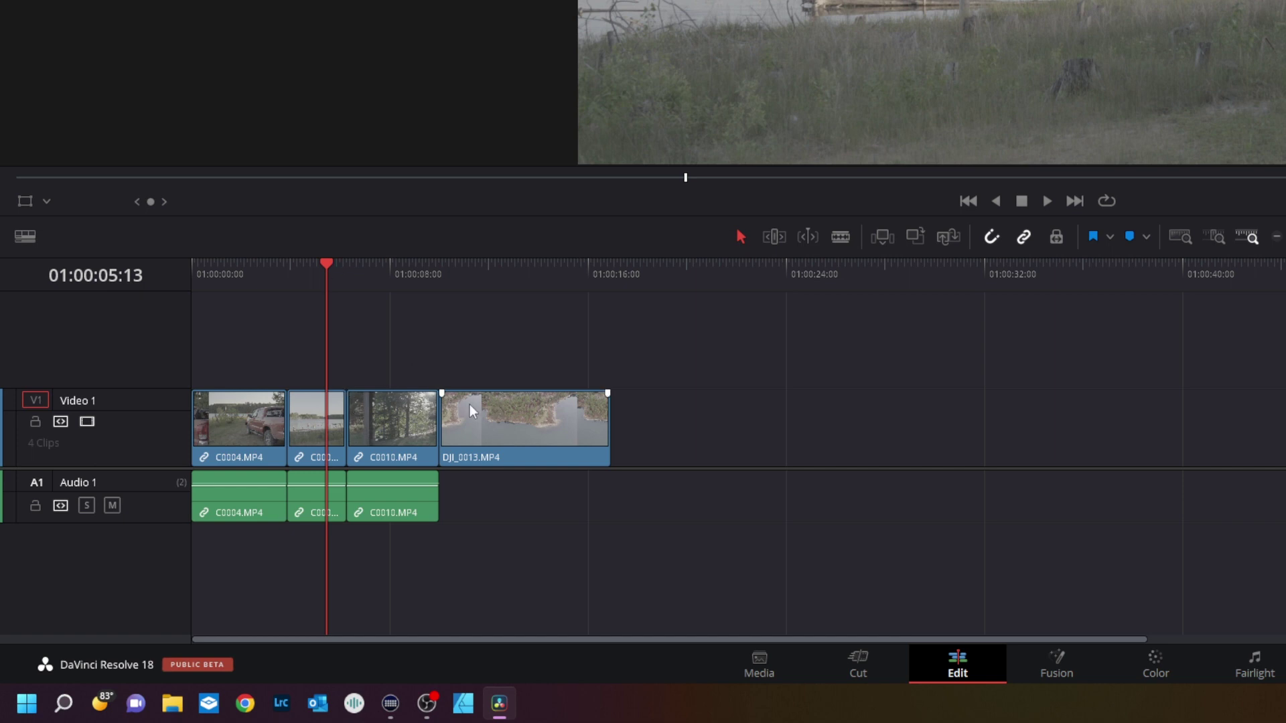
drag(328, 308, 549, 320)
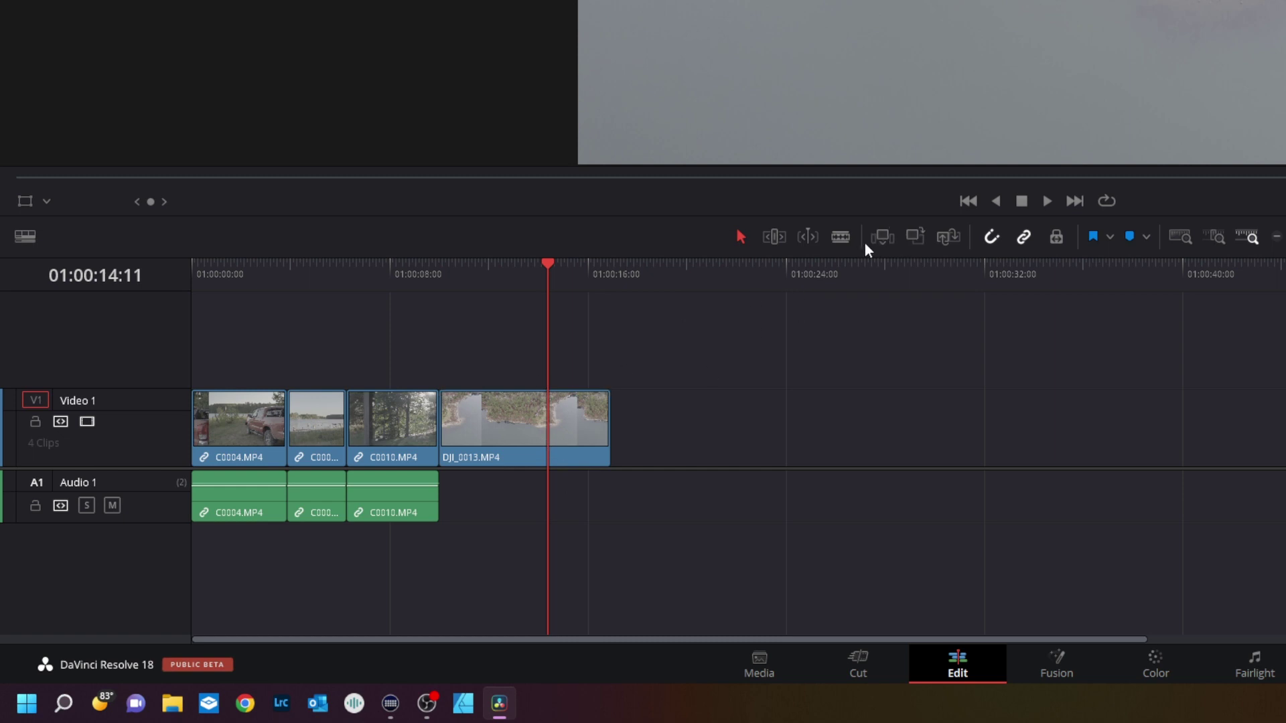
Step: Blade-cut DJI_0013 near its end and delete the cut-off tail piece
click(839, 237)
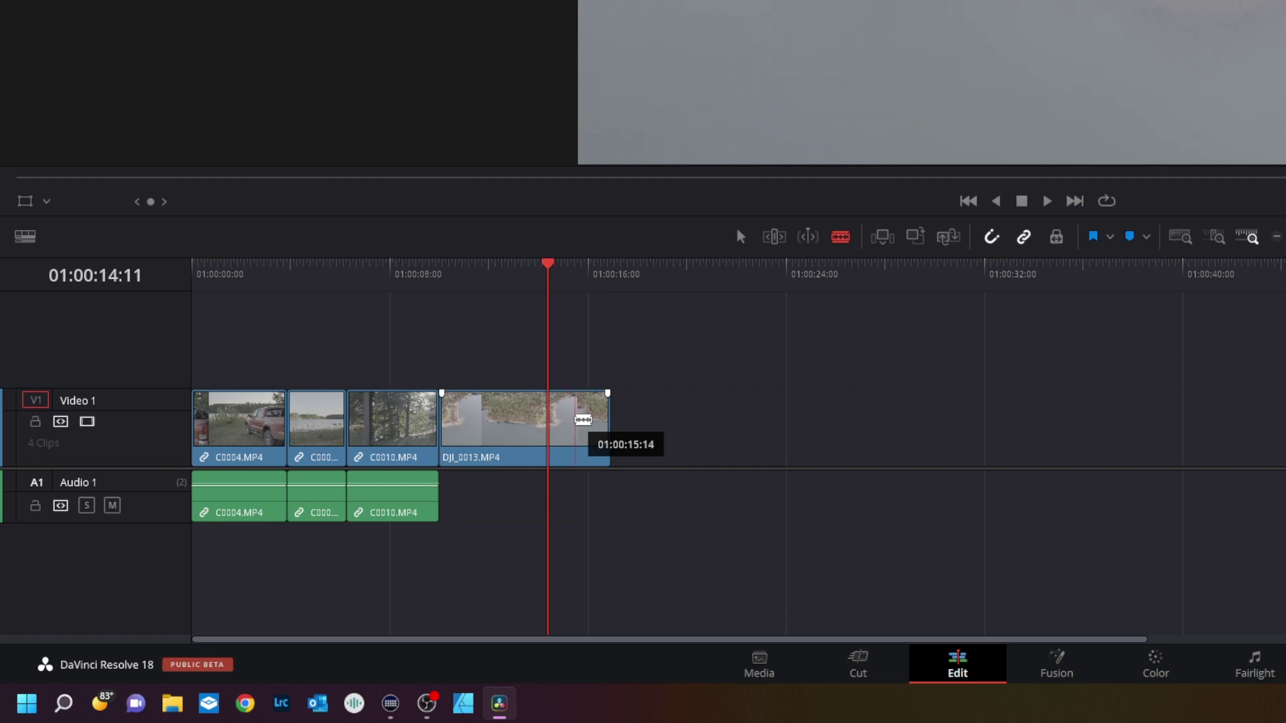
click(577, 420)
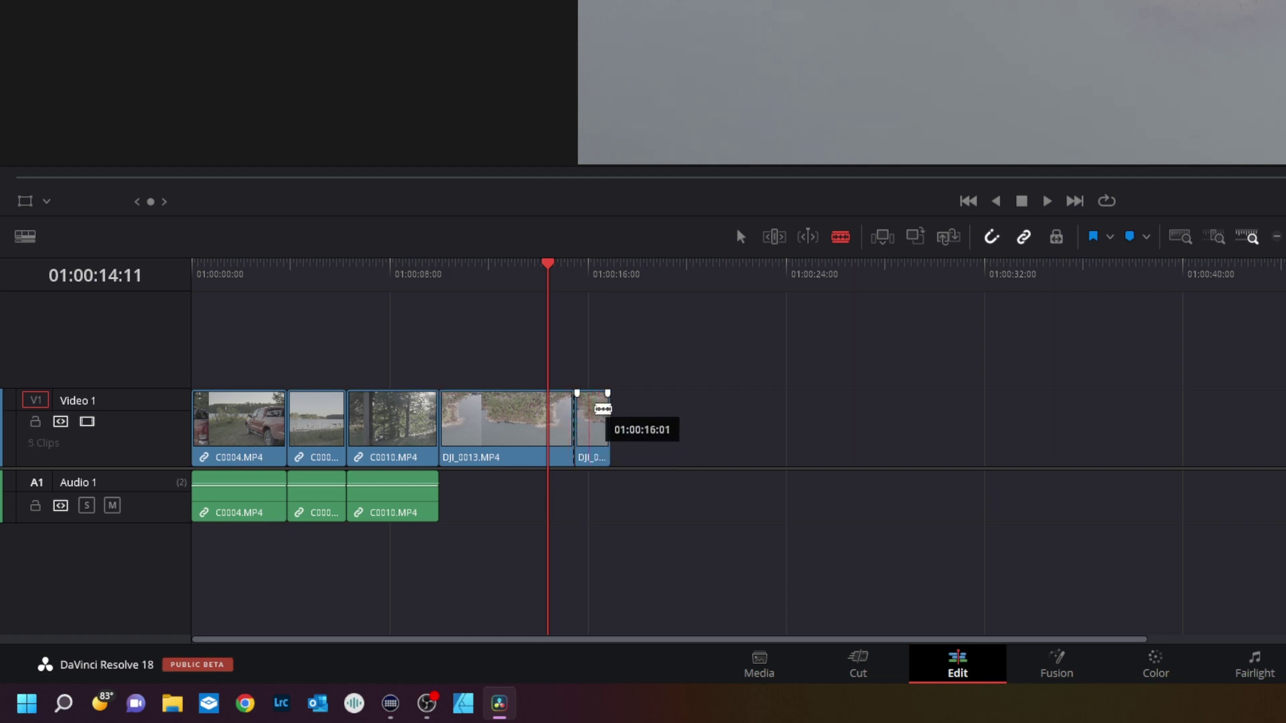
click(739, 236)
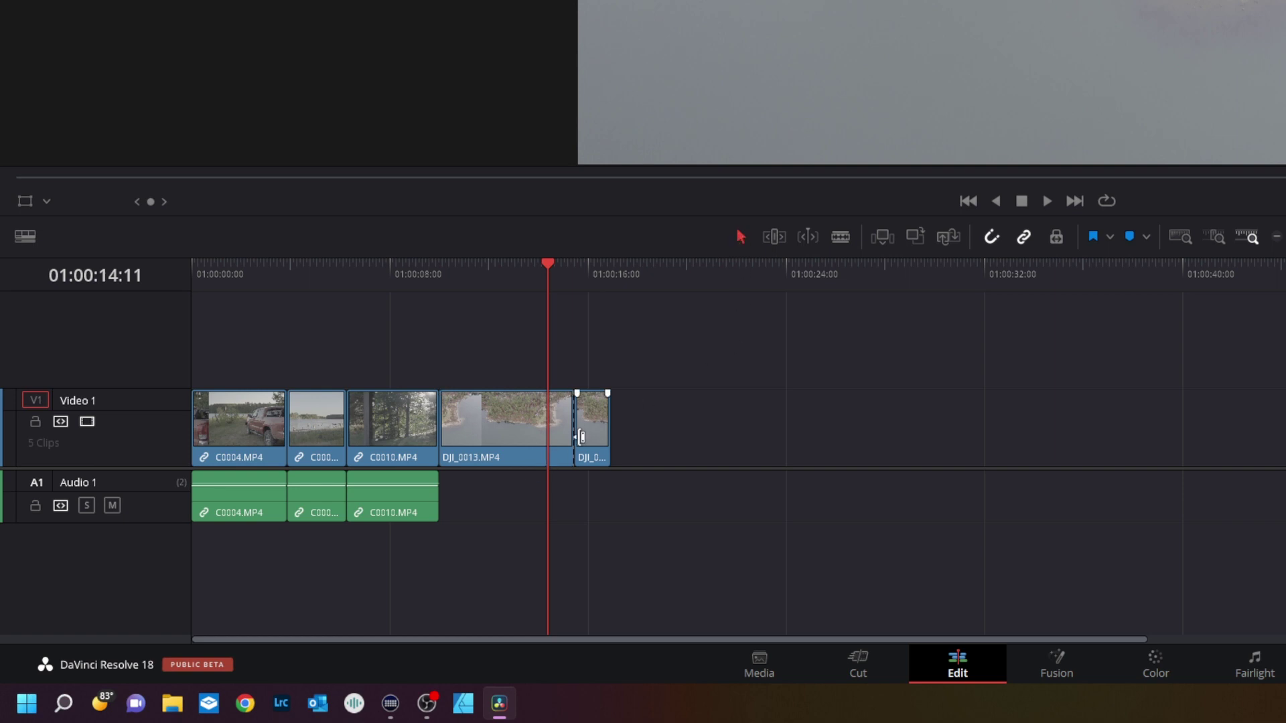
mouse_move(592, 419)
mouse_down()
mouse_move(645, 428)
mouse_move(590, 423)
mouse_up()
key(Delete)
Step: Trim DJI_0013's end and start to the playhead with Shift+] and Shift+[
drag(477, 268, 531, 347)
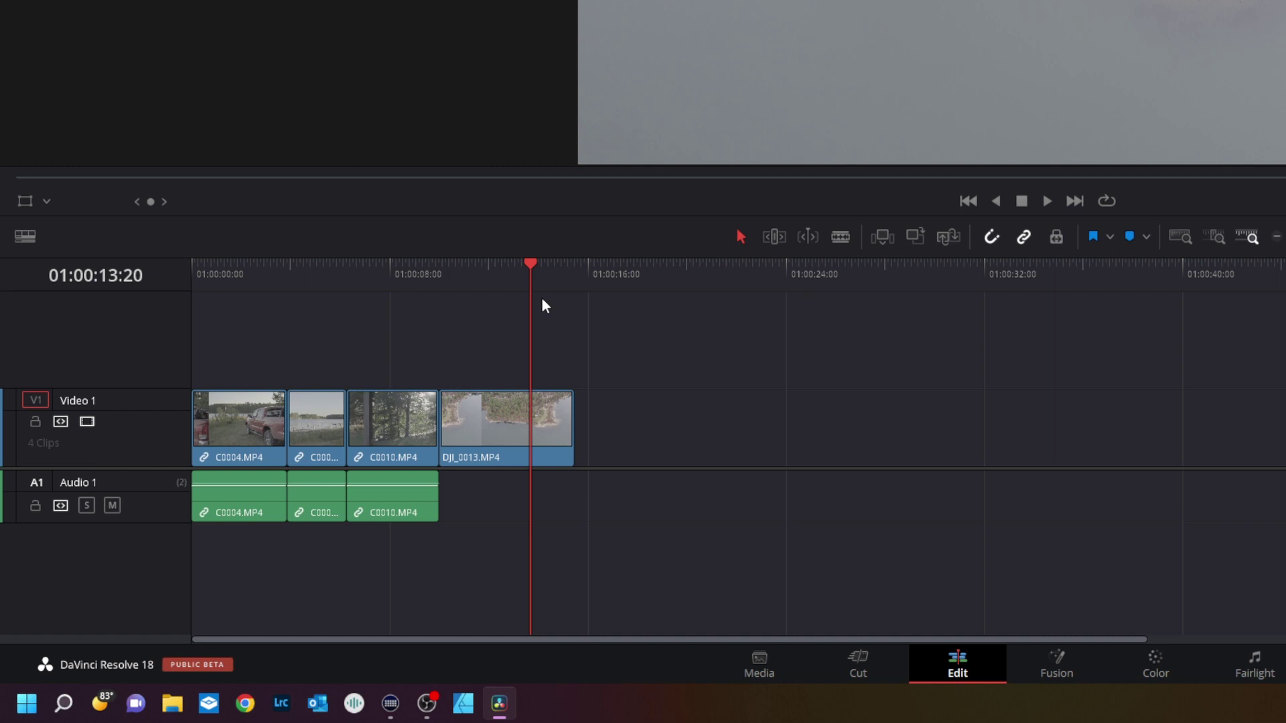
key(shift+])
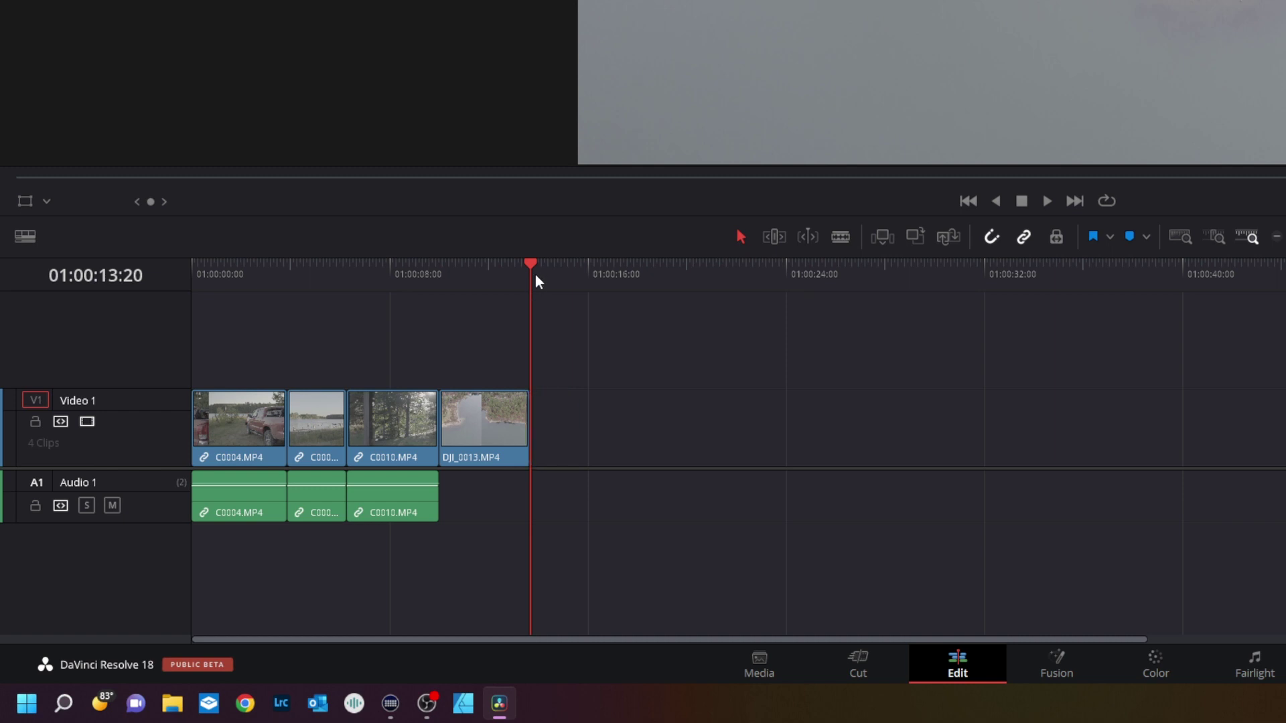
drag(538, 292, 465, 288)
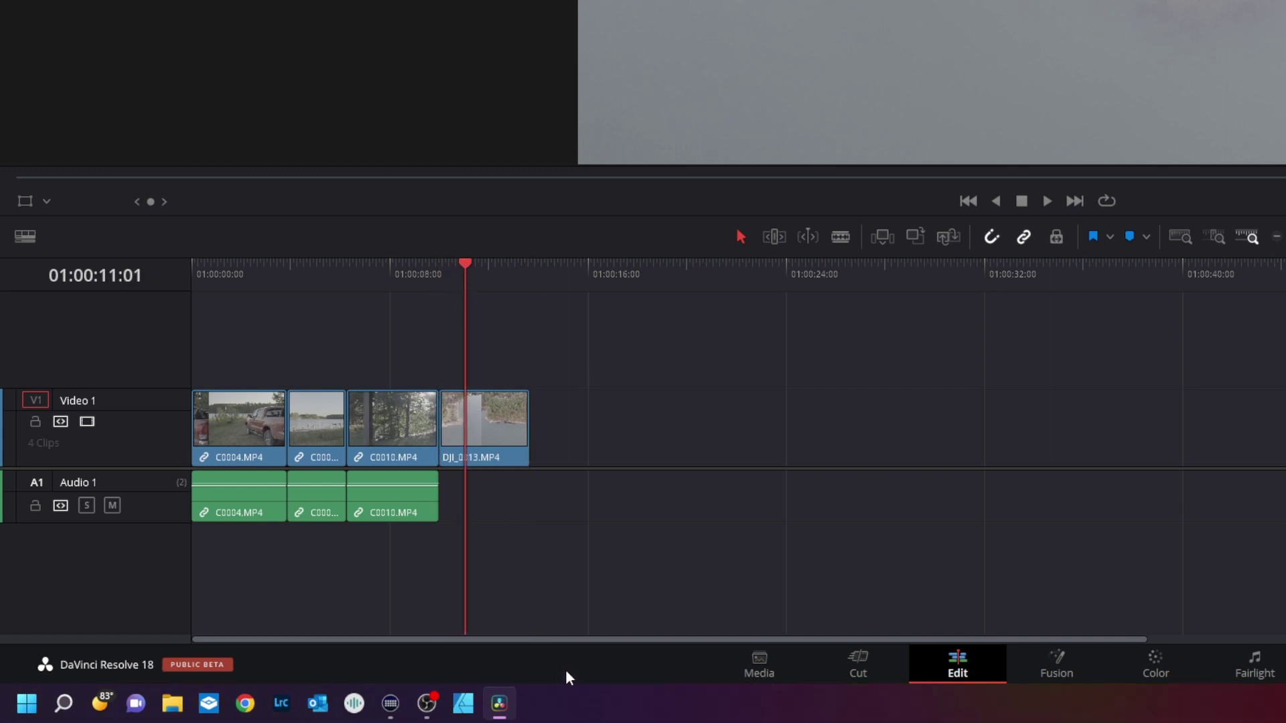
key(shift+[)
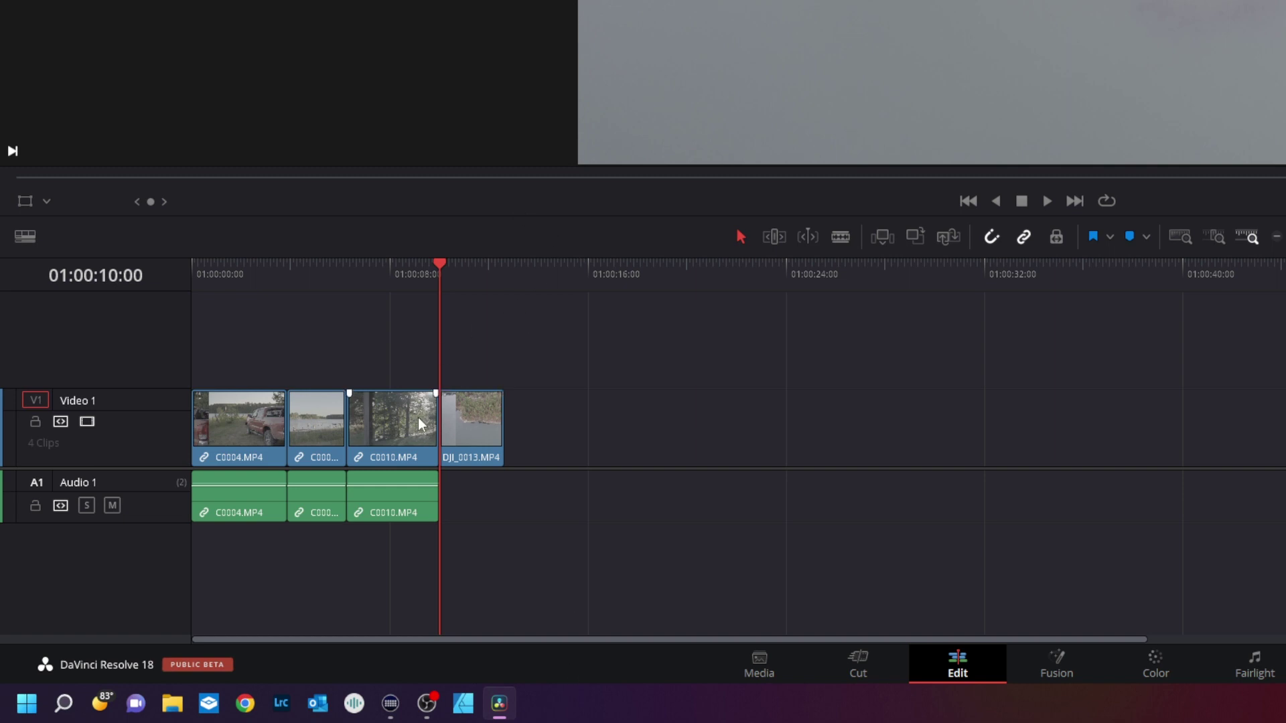
drag(440, 280, 462, 280)
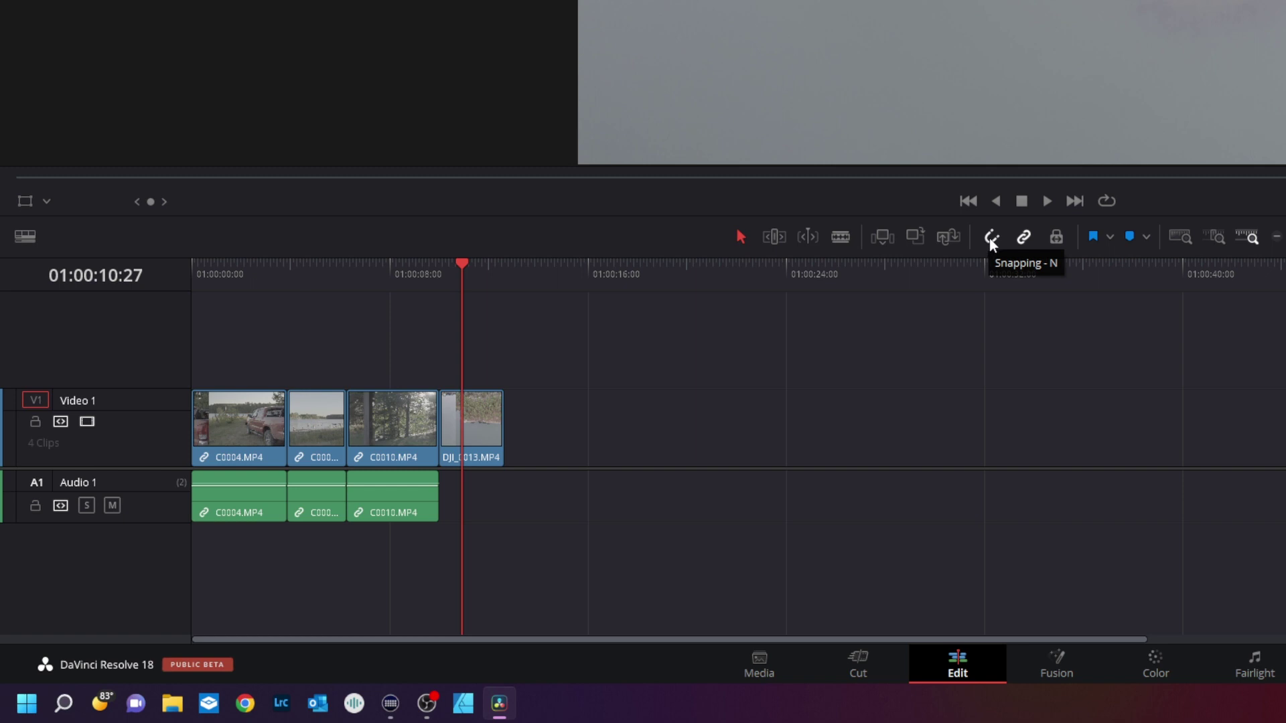
click(991, 239)
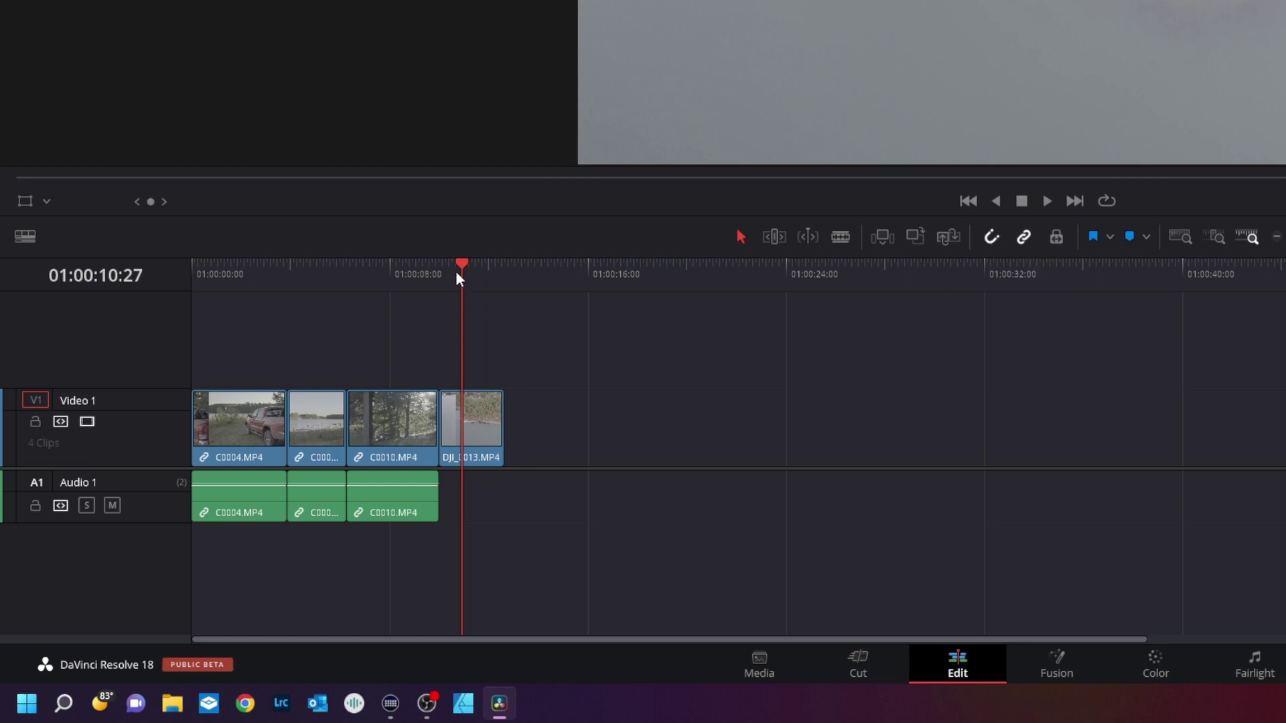
mouse_move(457, 274)
mouse_down()
mouse_move(453, 263)
mouse_move(493, 284)
mouse_move(471, 290)
mouse_up()
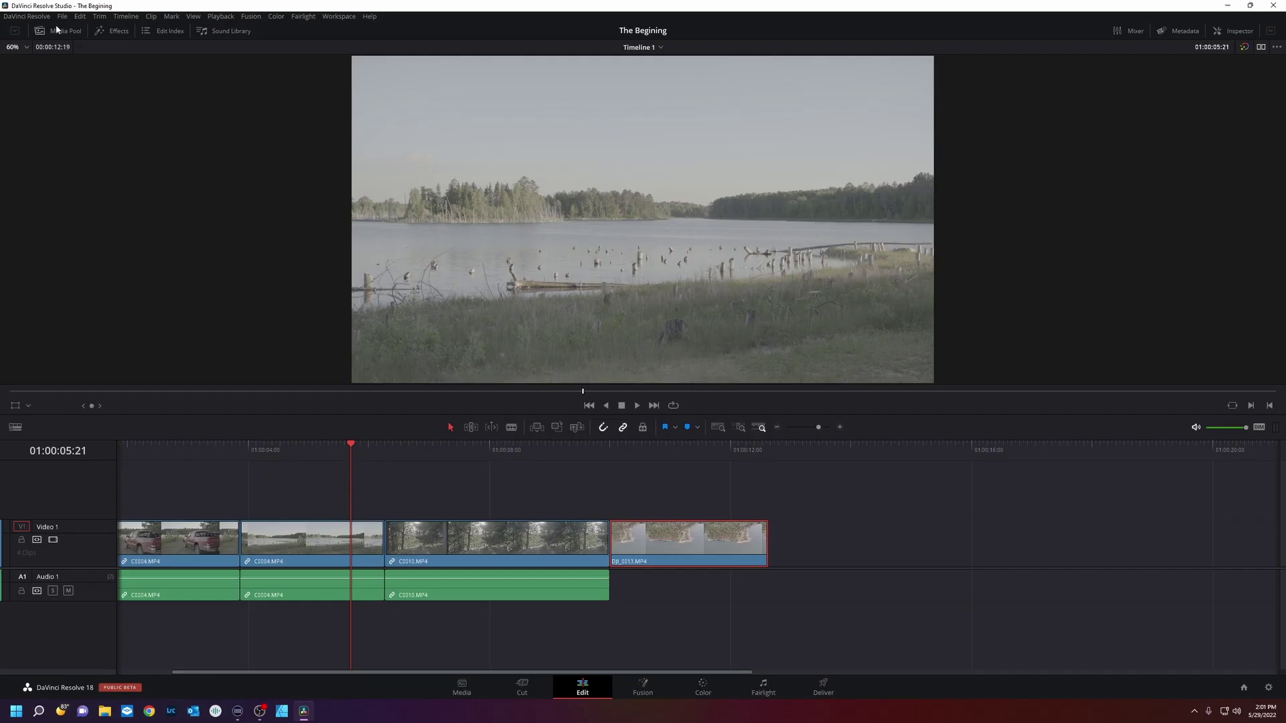
Step: Show the Media Pool and look through the bin's context menu without choosing anything
click(57, 31)
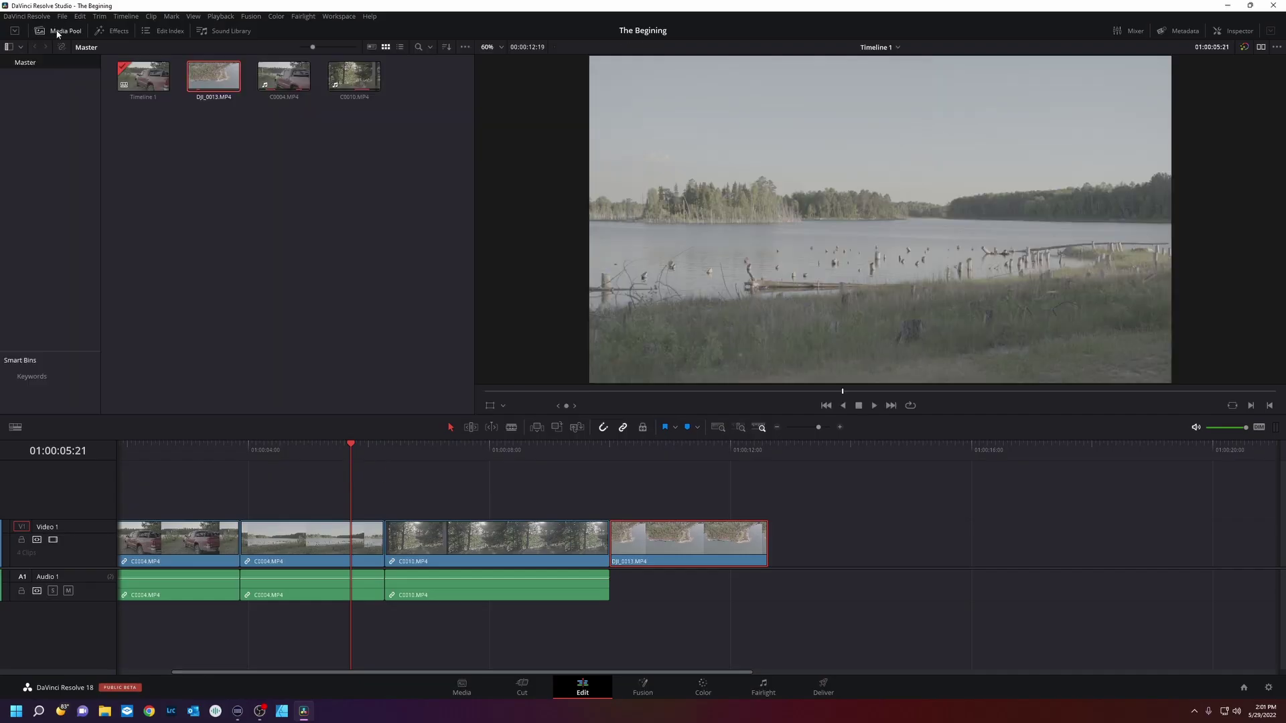
right_click(198, 160)
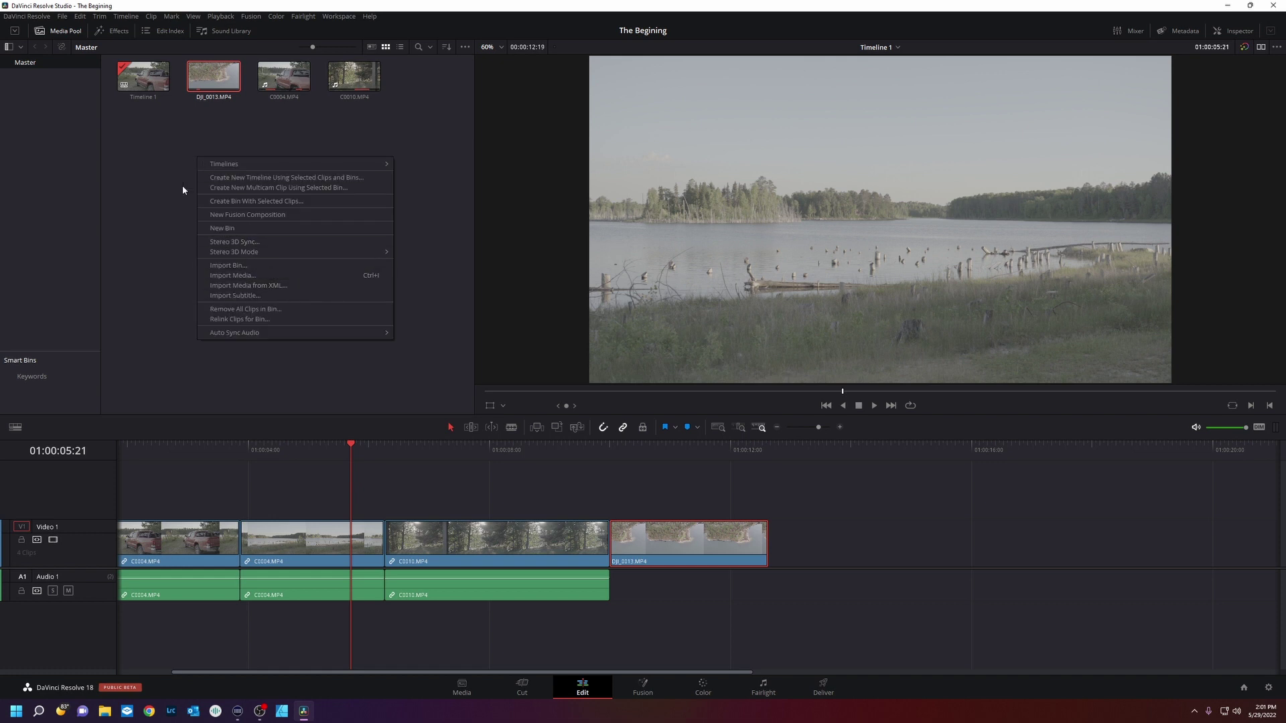
right_click(210, 172)
mouse_move(360, 177)
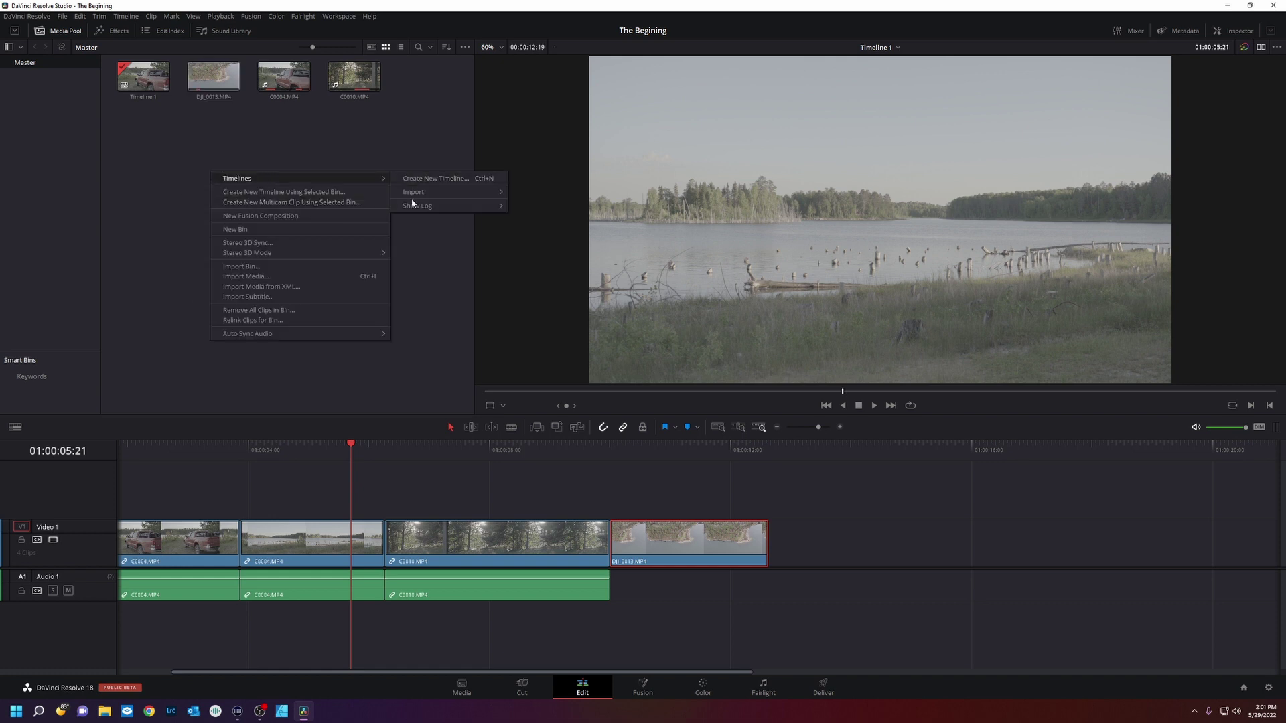
key(Escape)
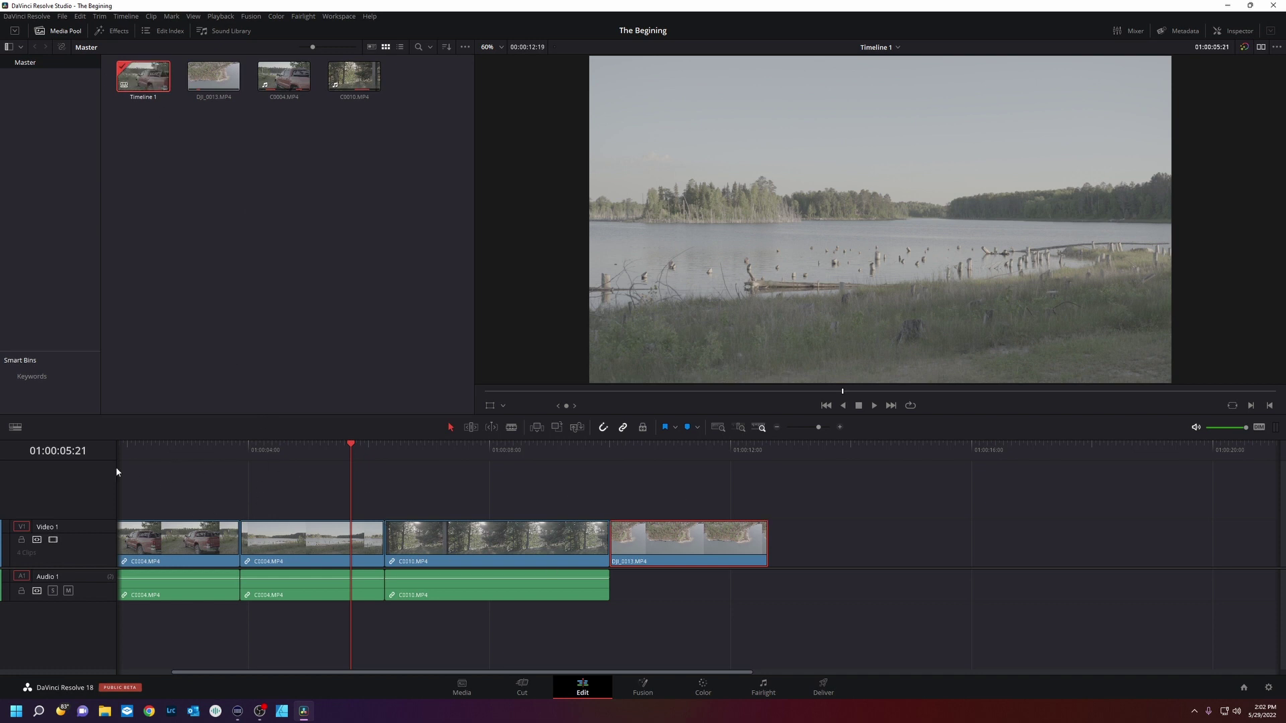
Step: In Timeline View Options, adjust the track height and change the audio clip display style
click(15, 427)
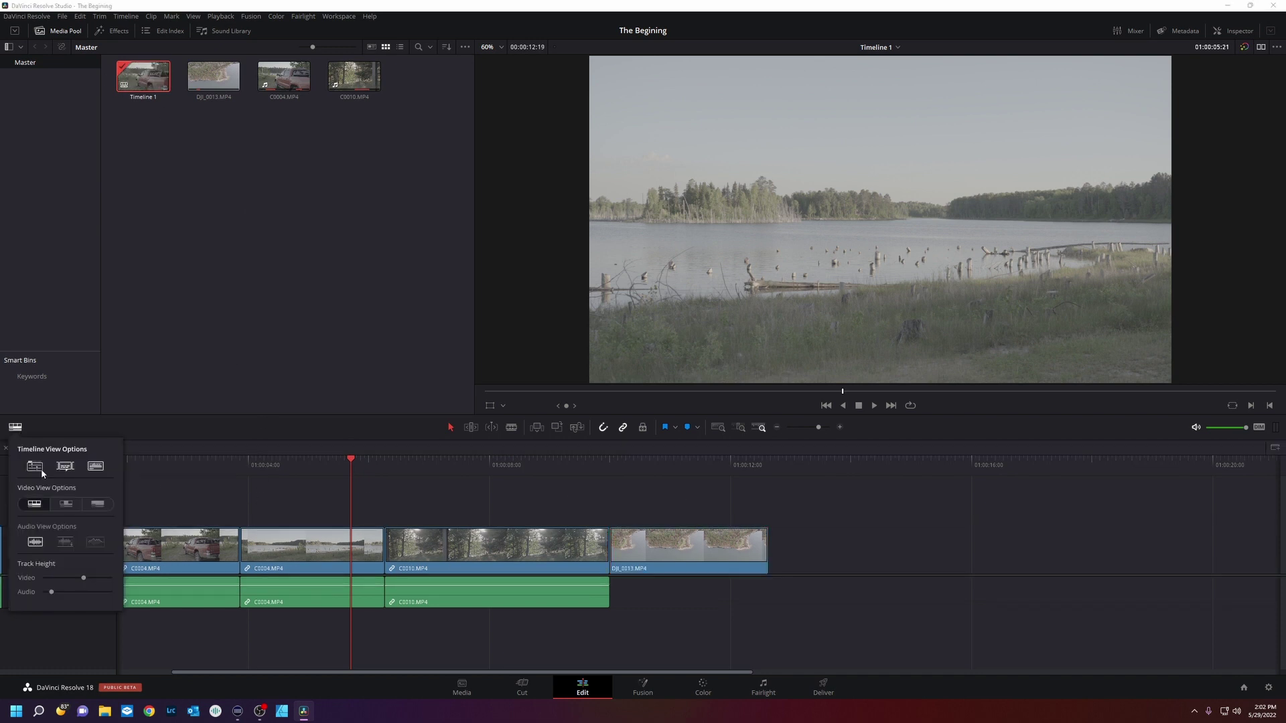
drag(82, 581, 56, 594)
click(64, 546)
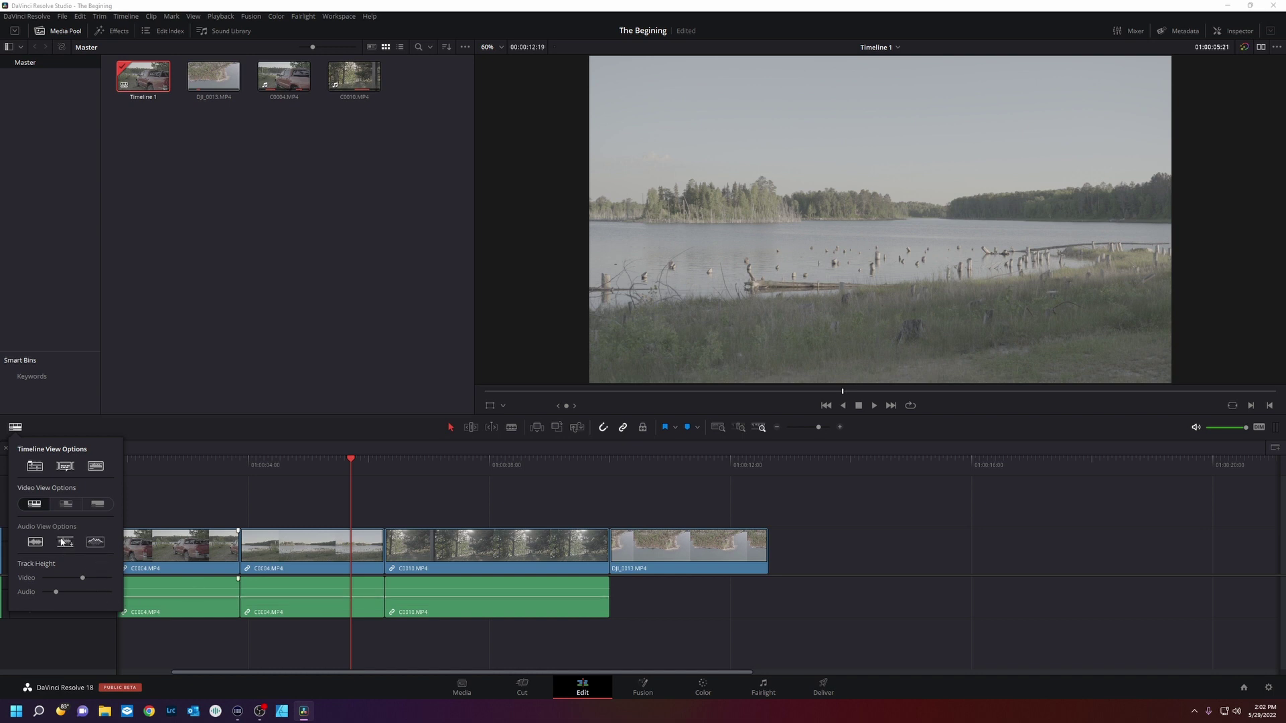
click(35, 544)
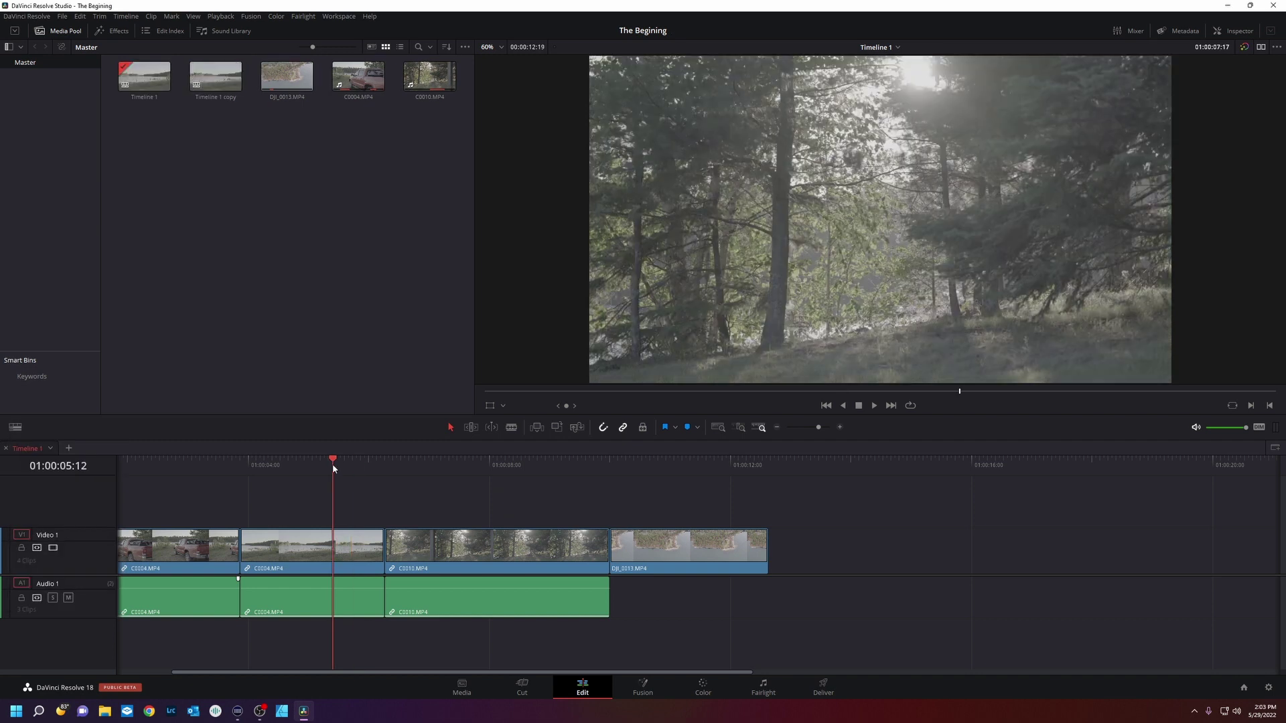
Step: Turn on stacked timeline tabs, play the timeline from the forest clip, and open Project Settings
drag(333, 463, 353, 493)
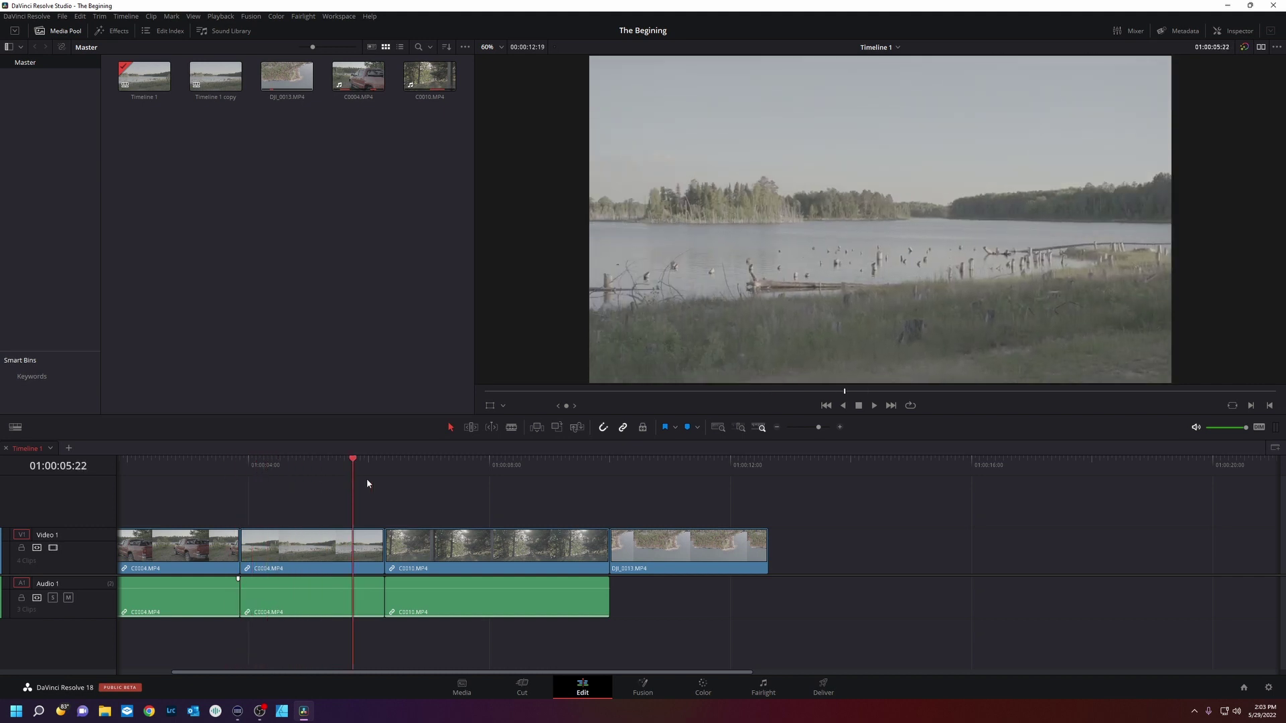
drag(231, 469, 698, 464)
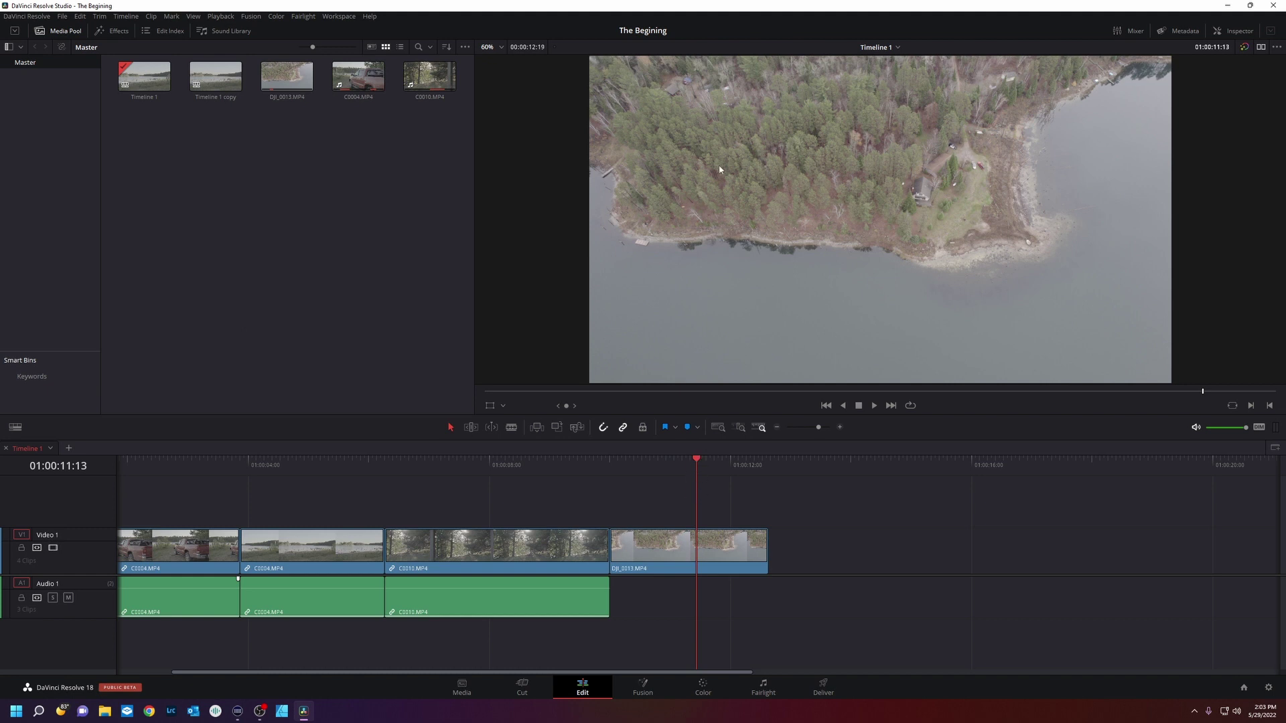
click(438, 492)
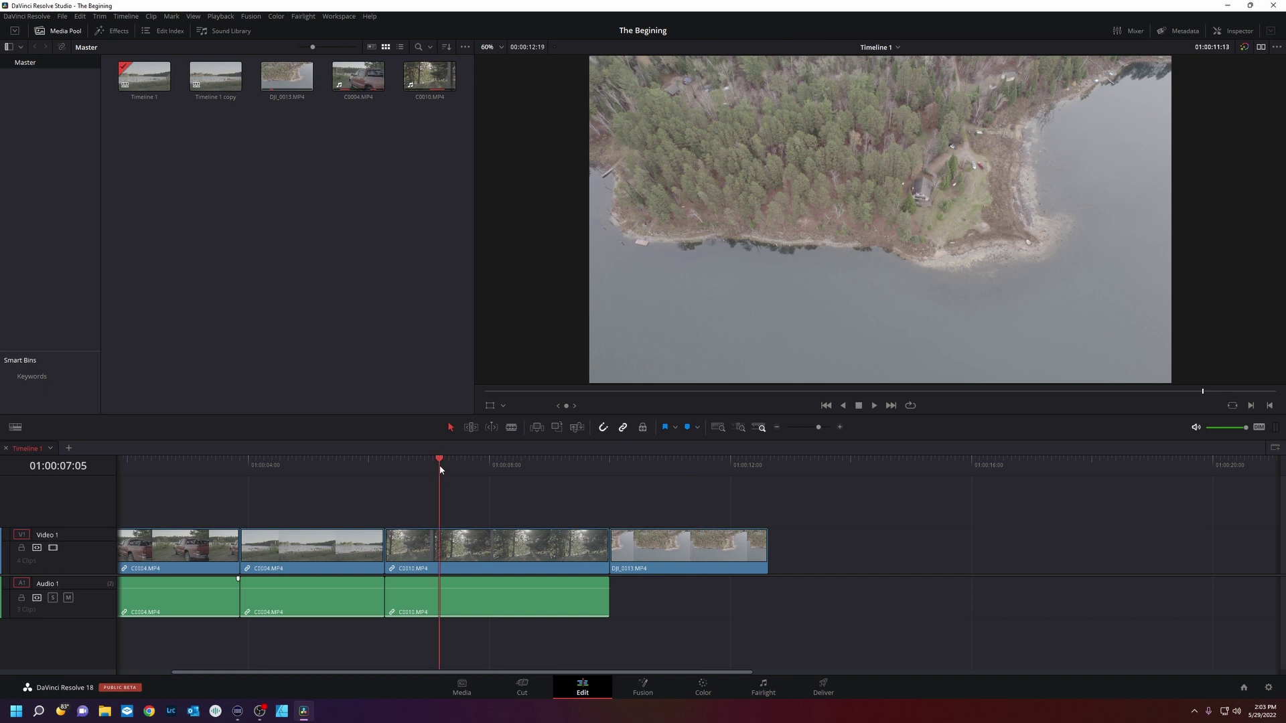
key(space)
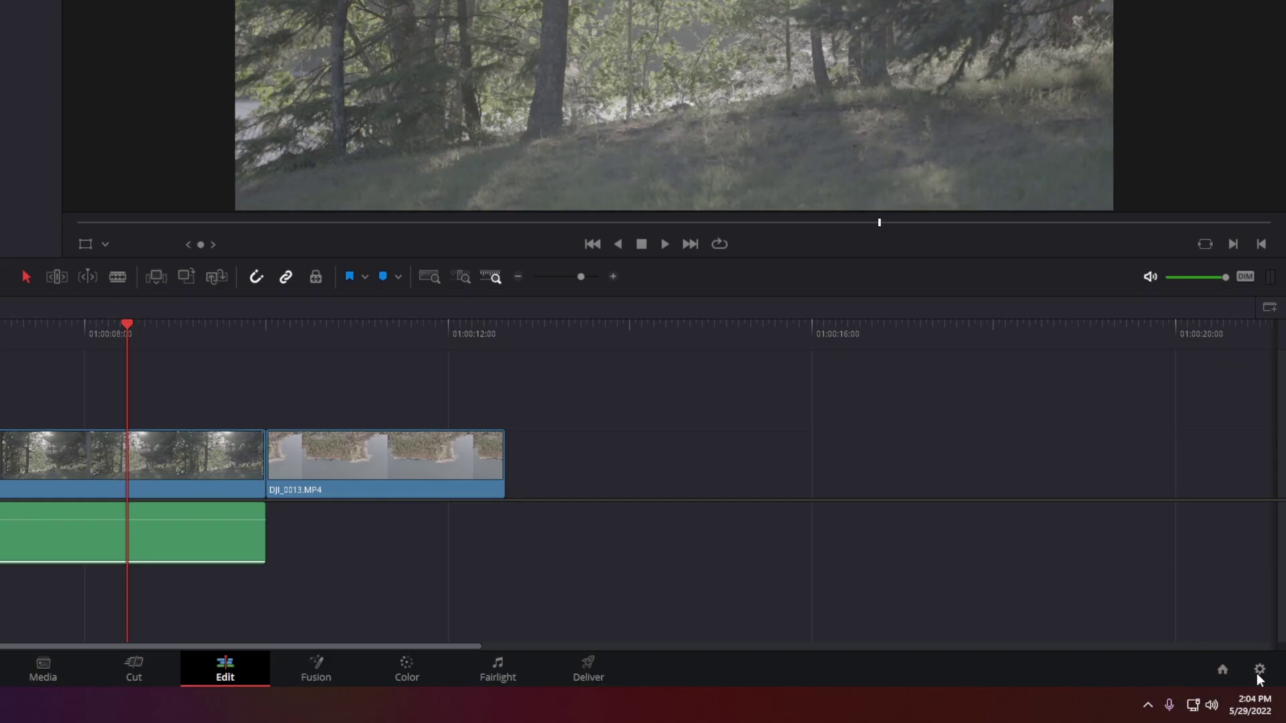
click(1267, 688)
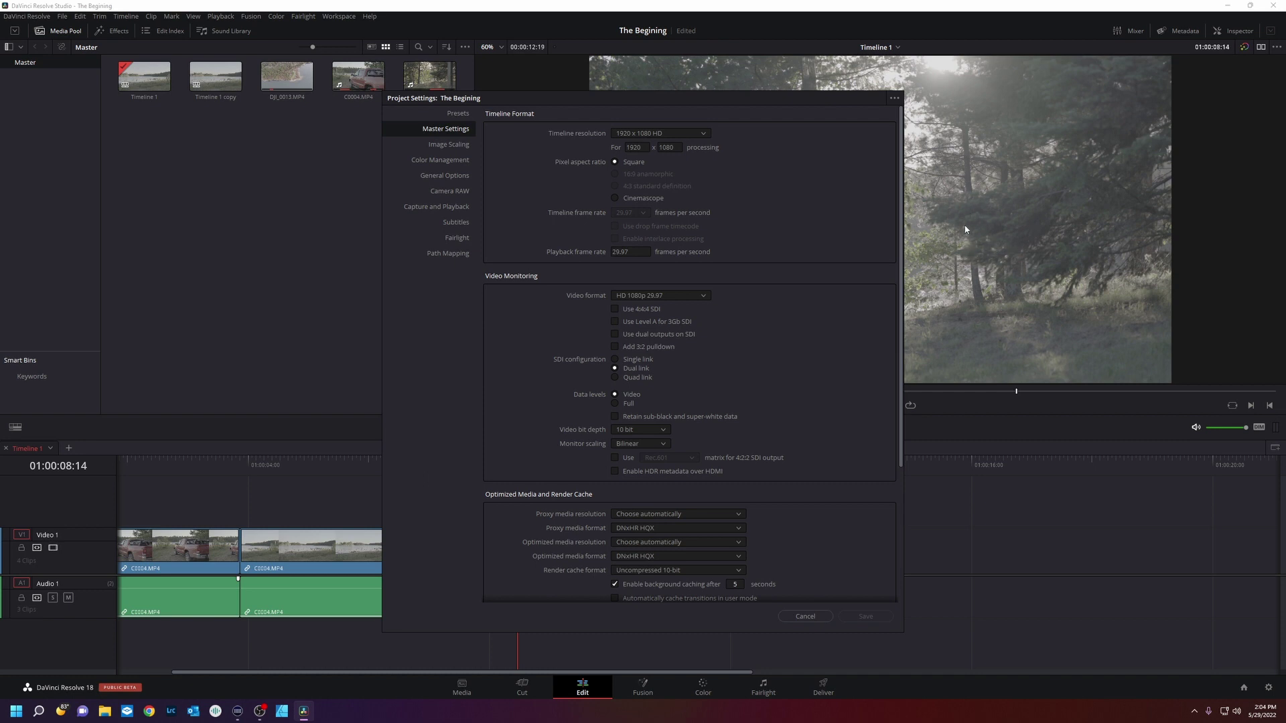
Step: Set DaVinci YRGB Color Managed with HDR DaVinci Wide Gamut Intermediate processing and save the settings
click(459, 163)
click(737, 133)
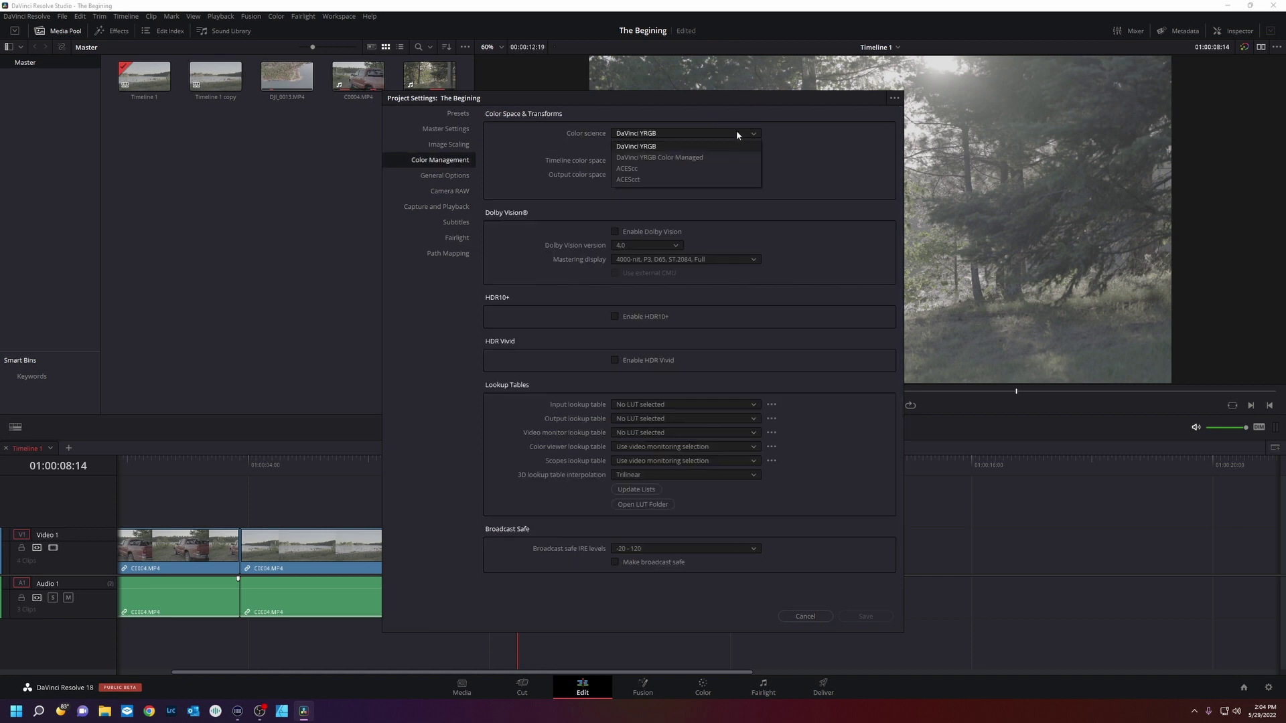
click(675, 158)
click(614, 148)
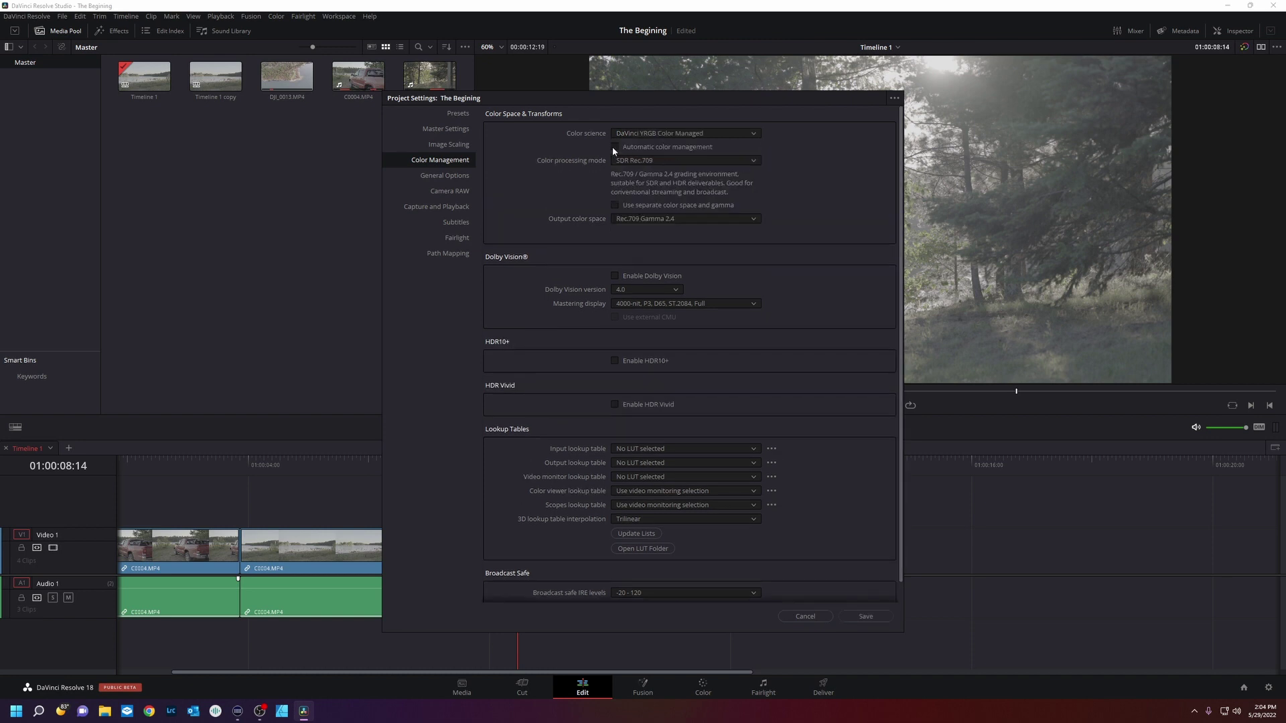
click(614, 159)
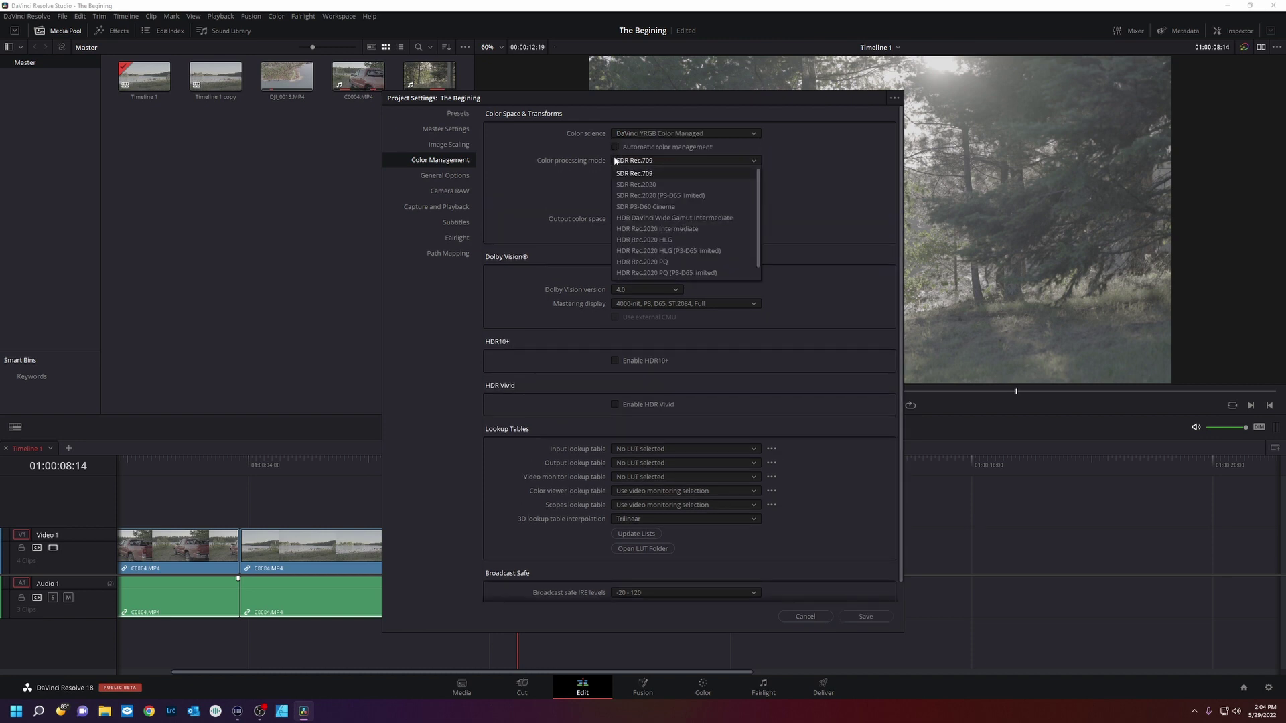
click(704, 218)
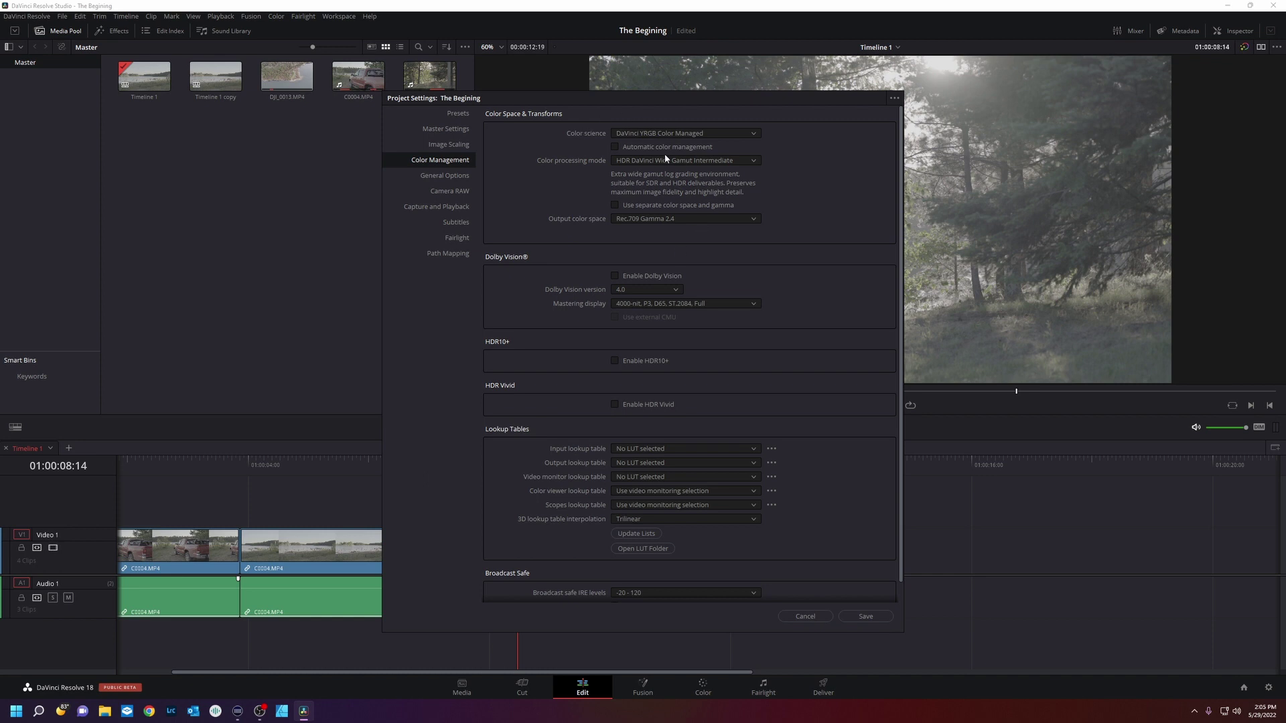
click(874, 616)
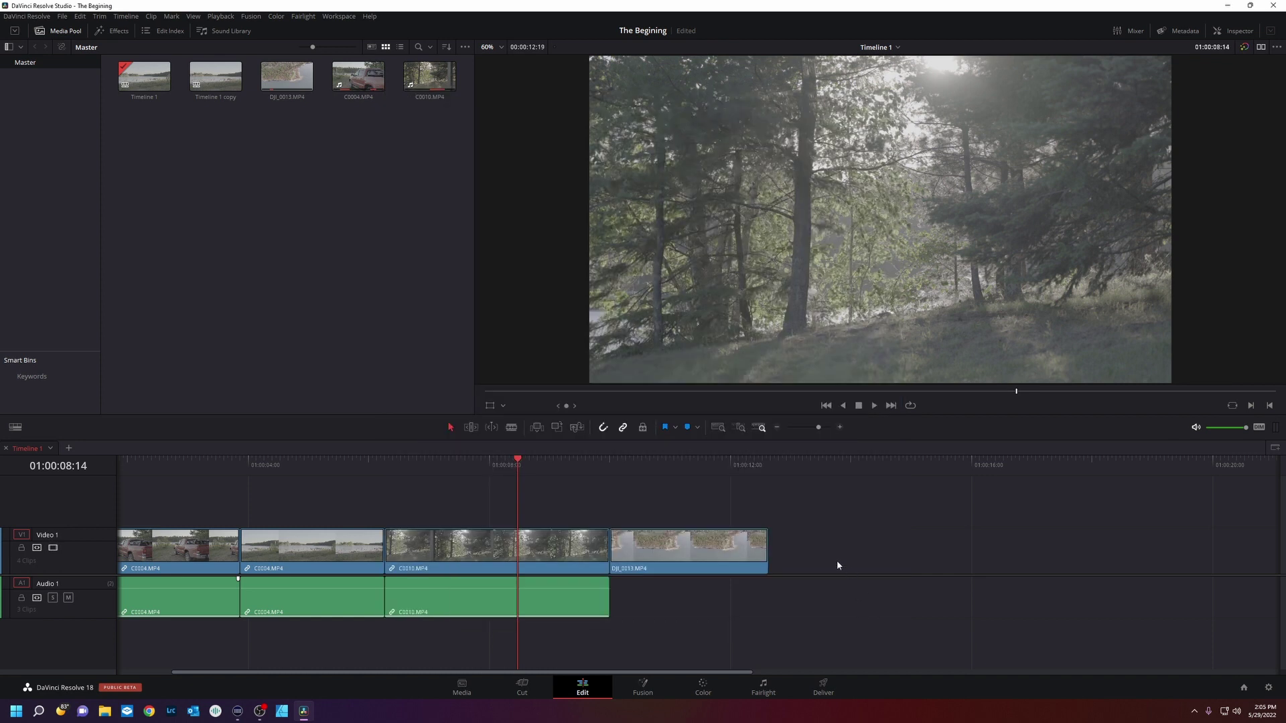
Step: On the Media page, set C0004.MP4 and C0010.MP4 input colour space to S-Gamut3.Cine/S-Log3
drag(509, 457, 469, 489)
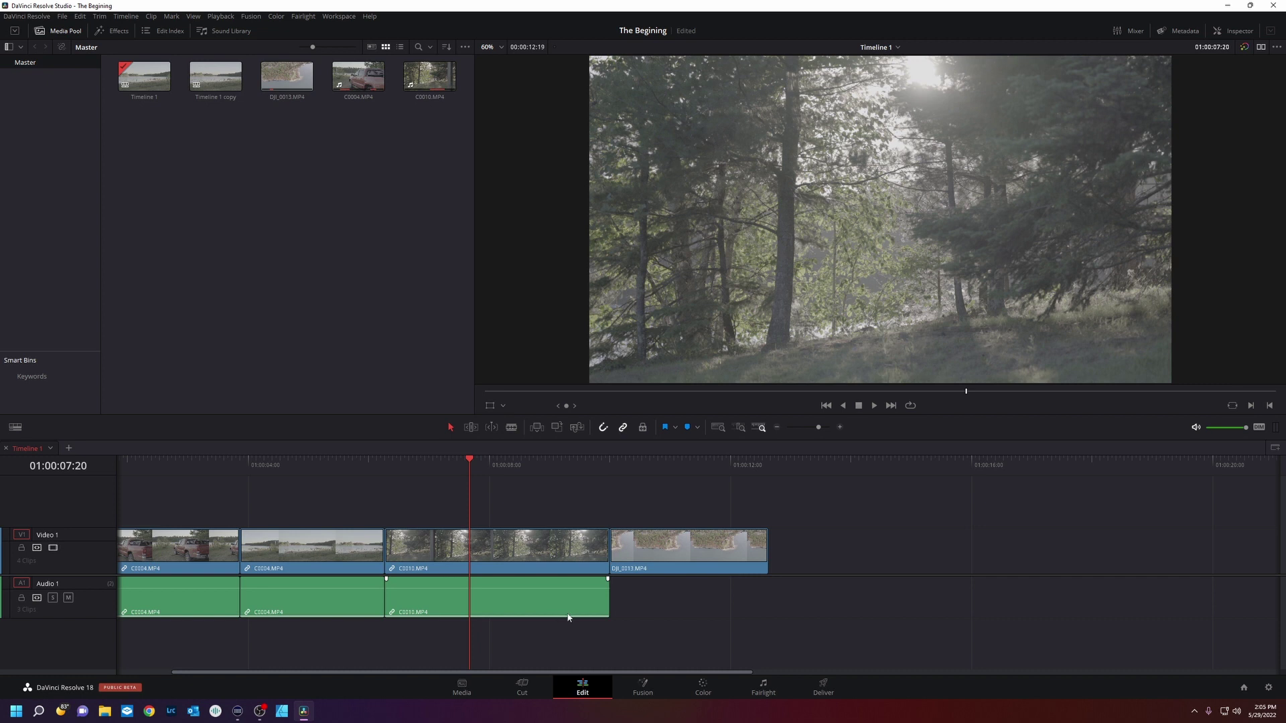
click(449, 691)
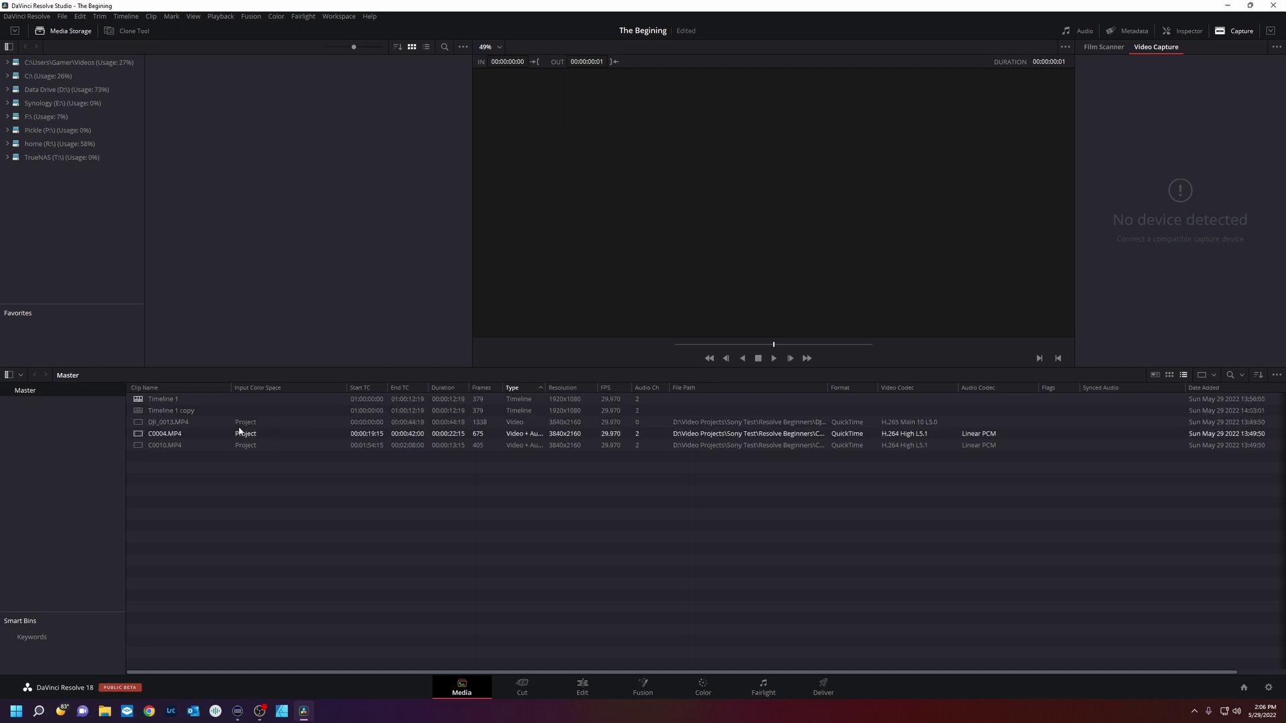
click(263, 425)
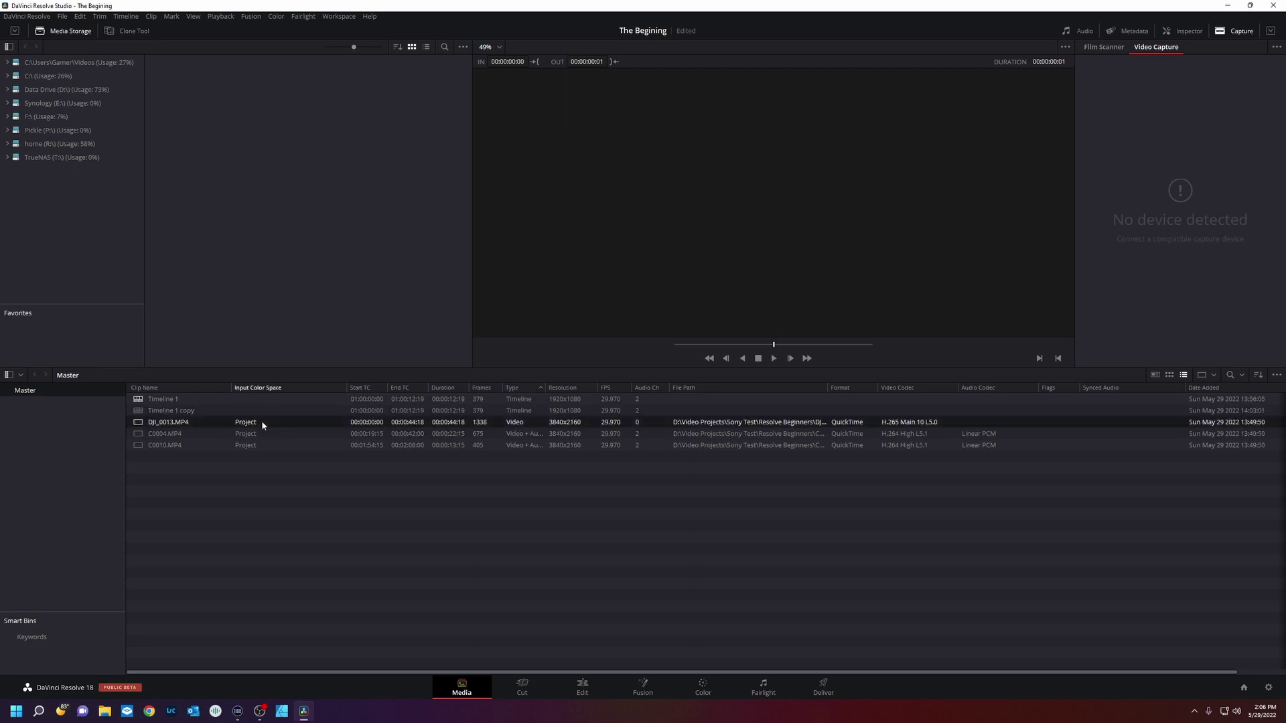
click(239, 435)
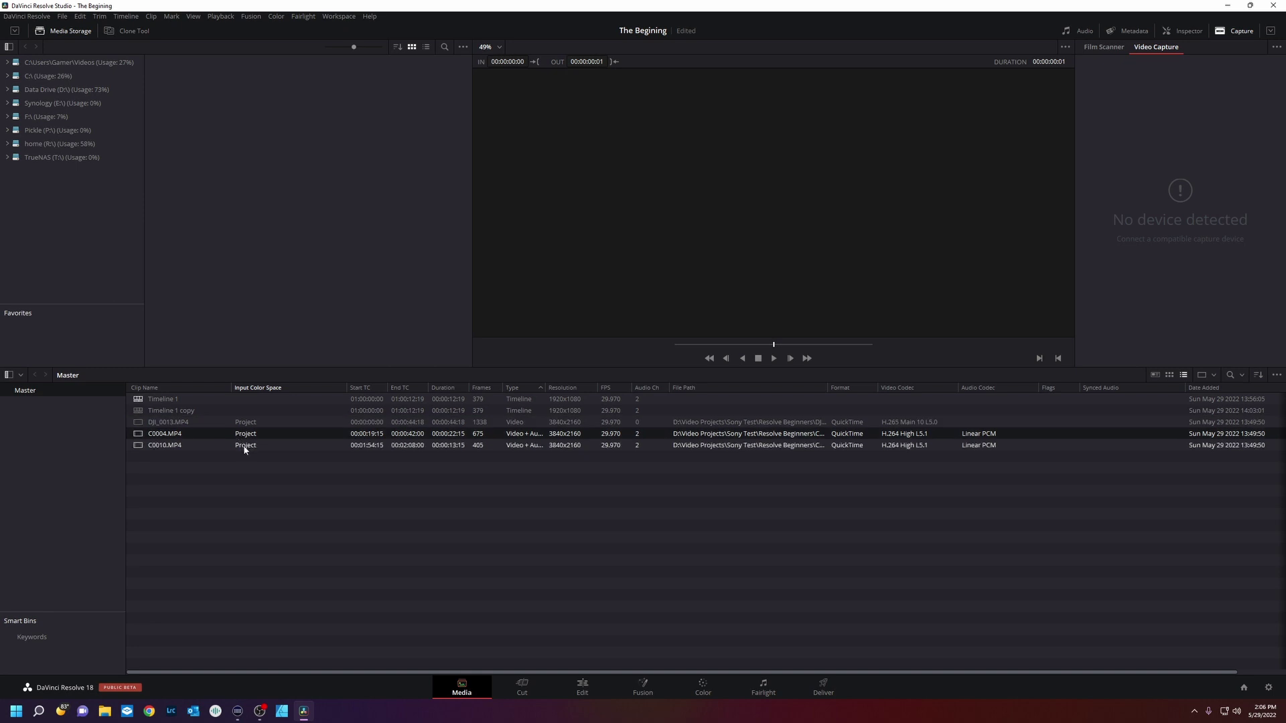
right_click(244, 449)
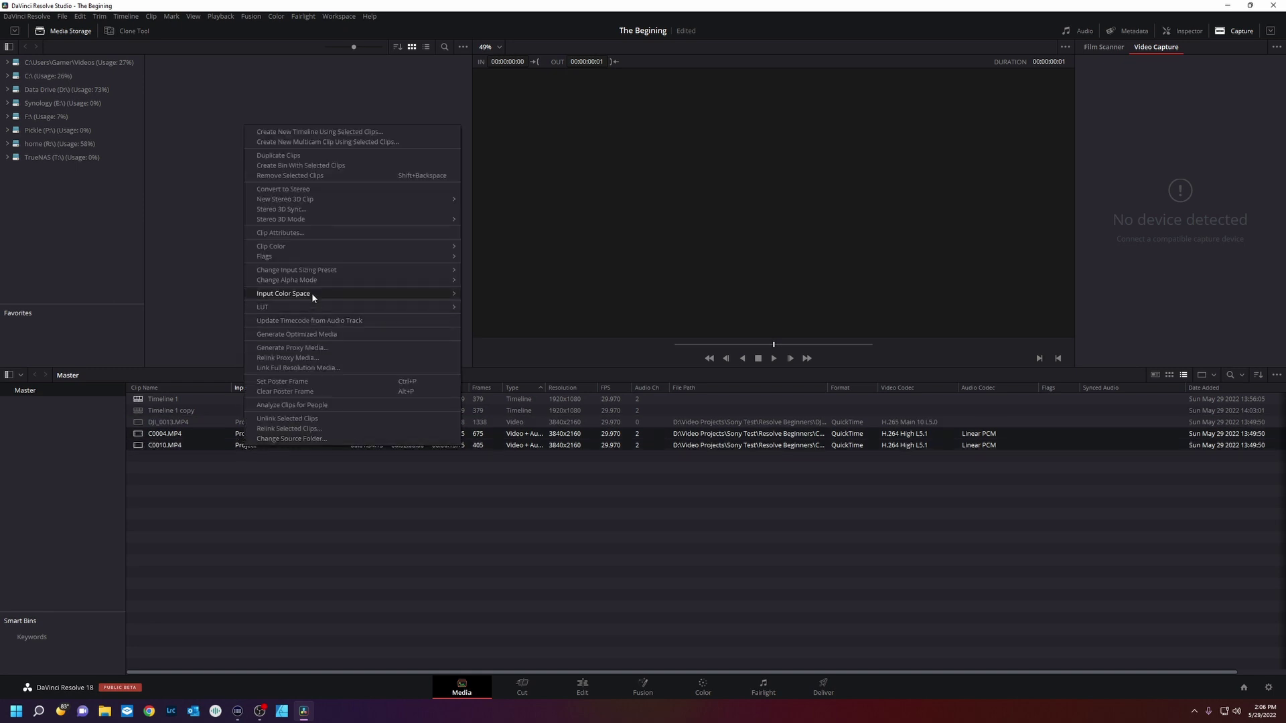
mouse_move(312, 295)
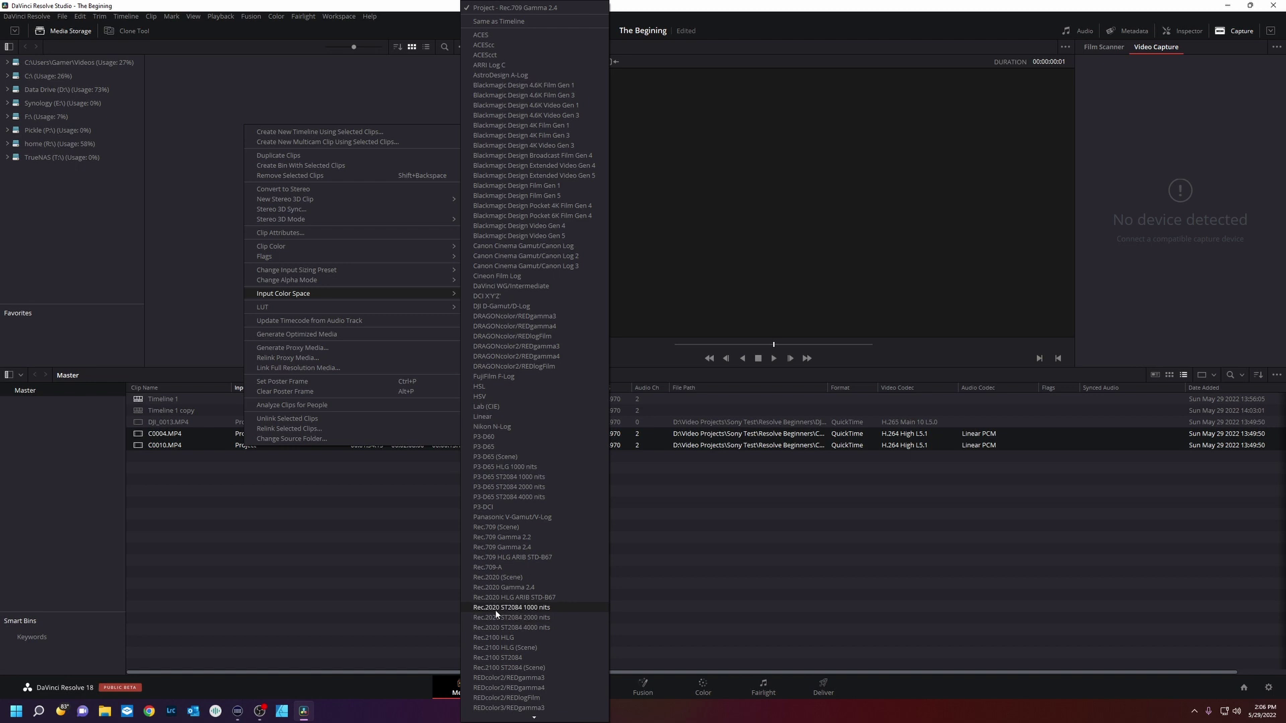
scroll(495, 611, down, 3)
scroll(495, 612, down, 1)
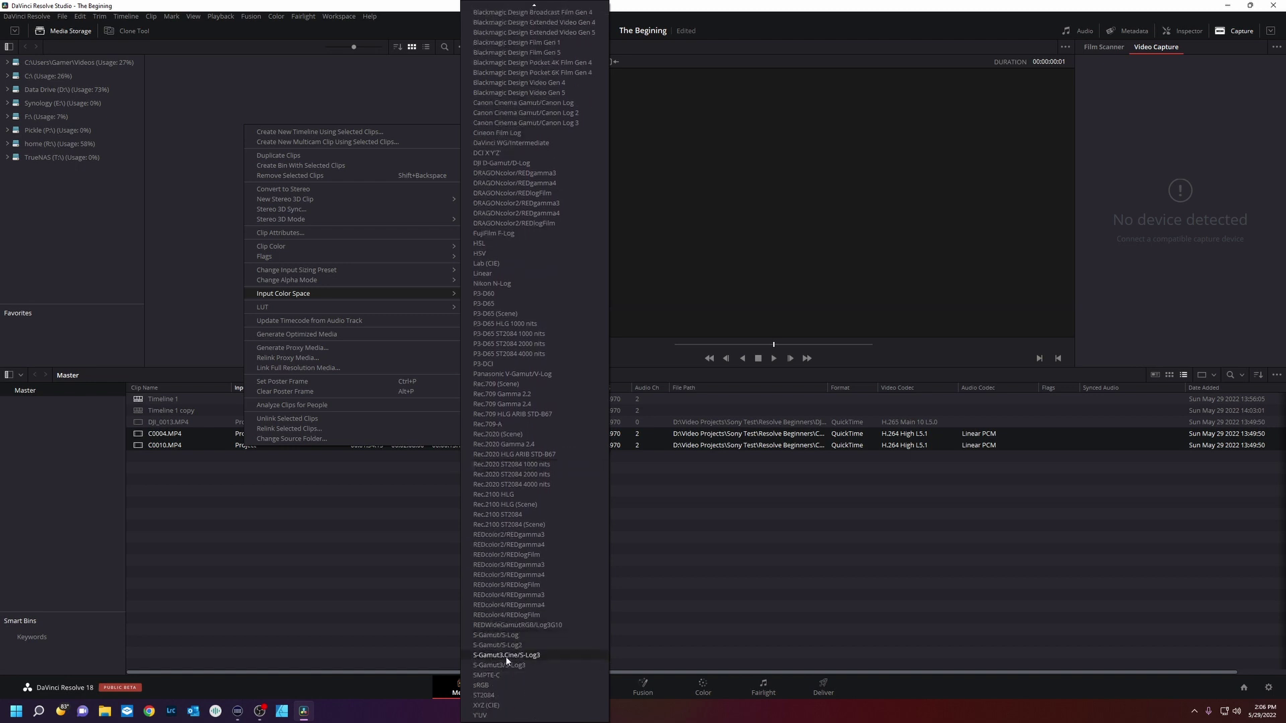
click(554, 660)
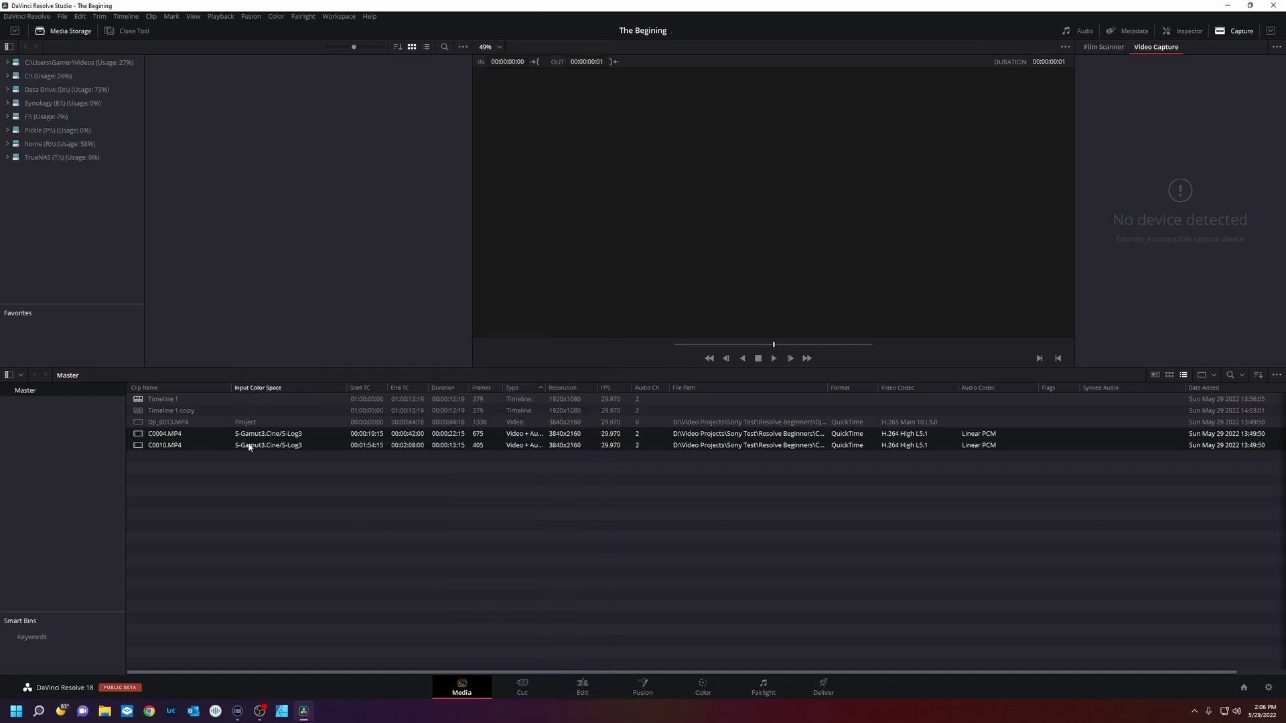
Step: Set DJI_0013.MP4's input colour space to DJI D-Gamut/D-Log
click(260, 424)
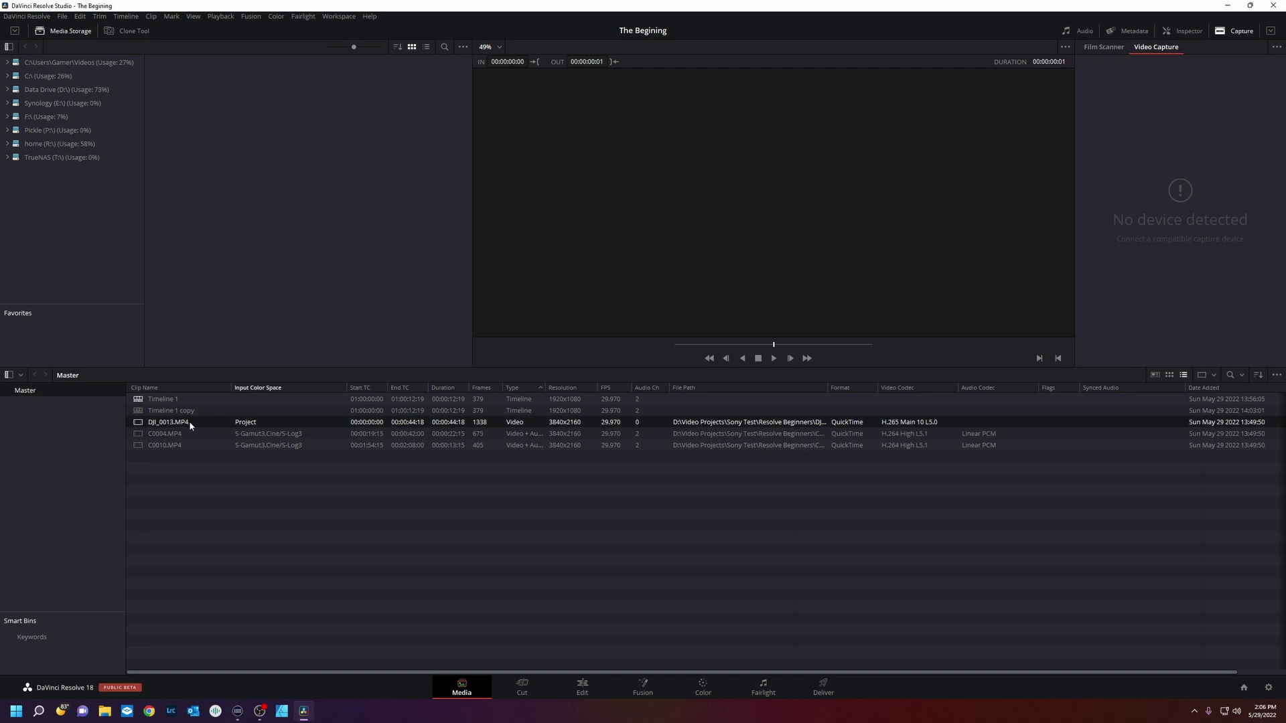
right_click(248, 425)
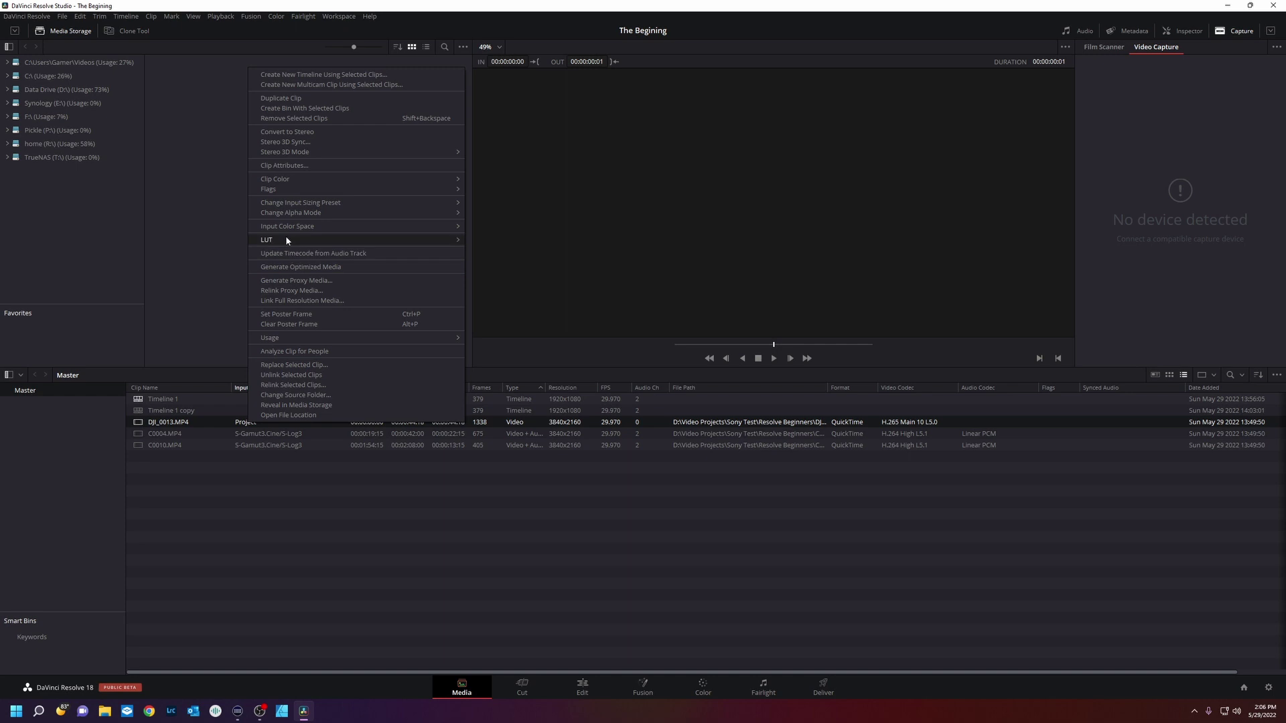
mouse_move(286, 227)
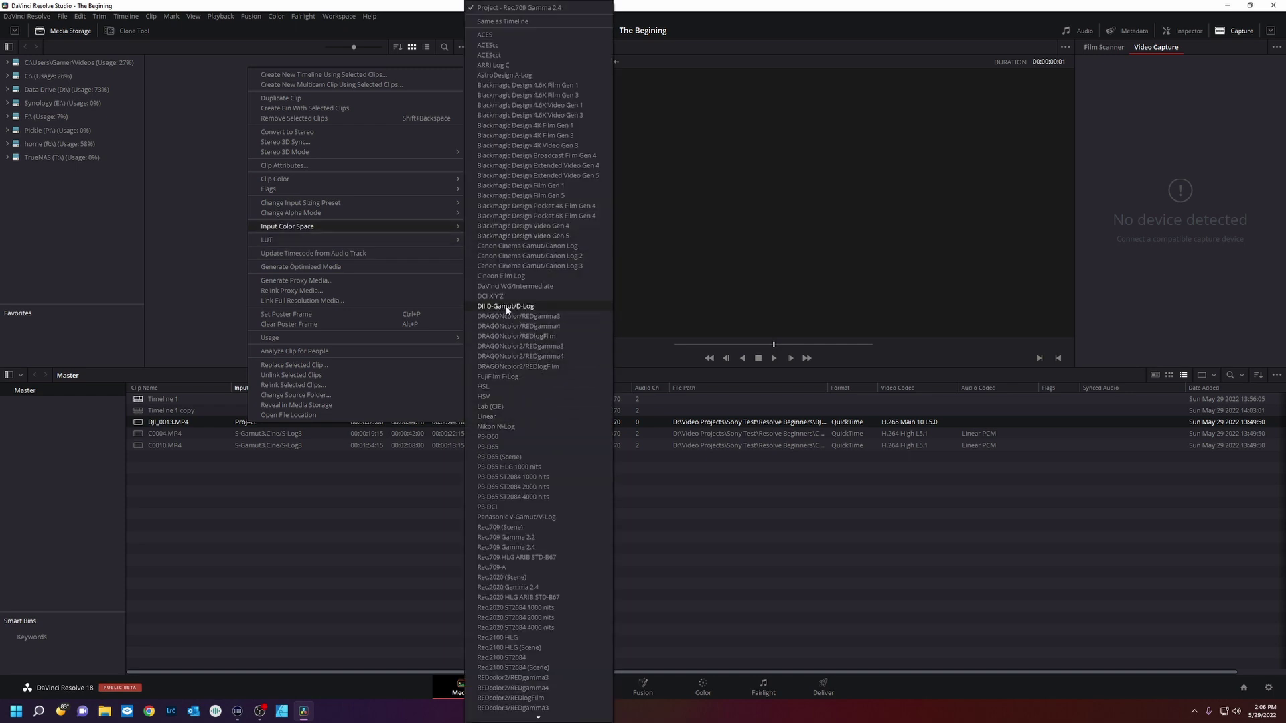
click(525, 306)
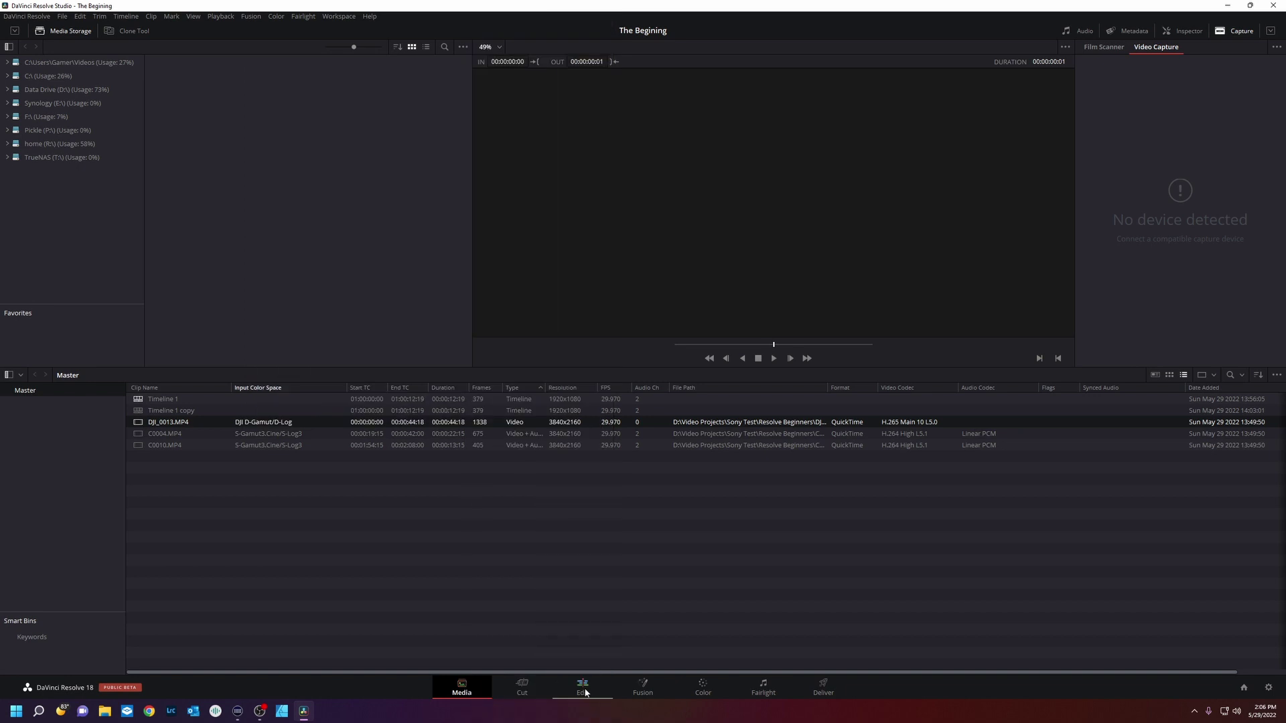
Step: Return to the Edit page and select the aerial DJI_0013.MP4 clip on the timeline
click(583, 687)
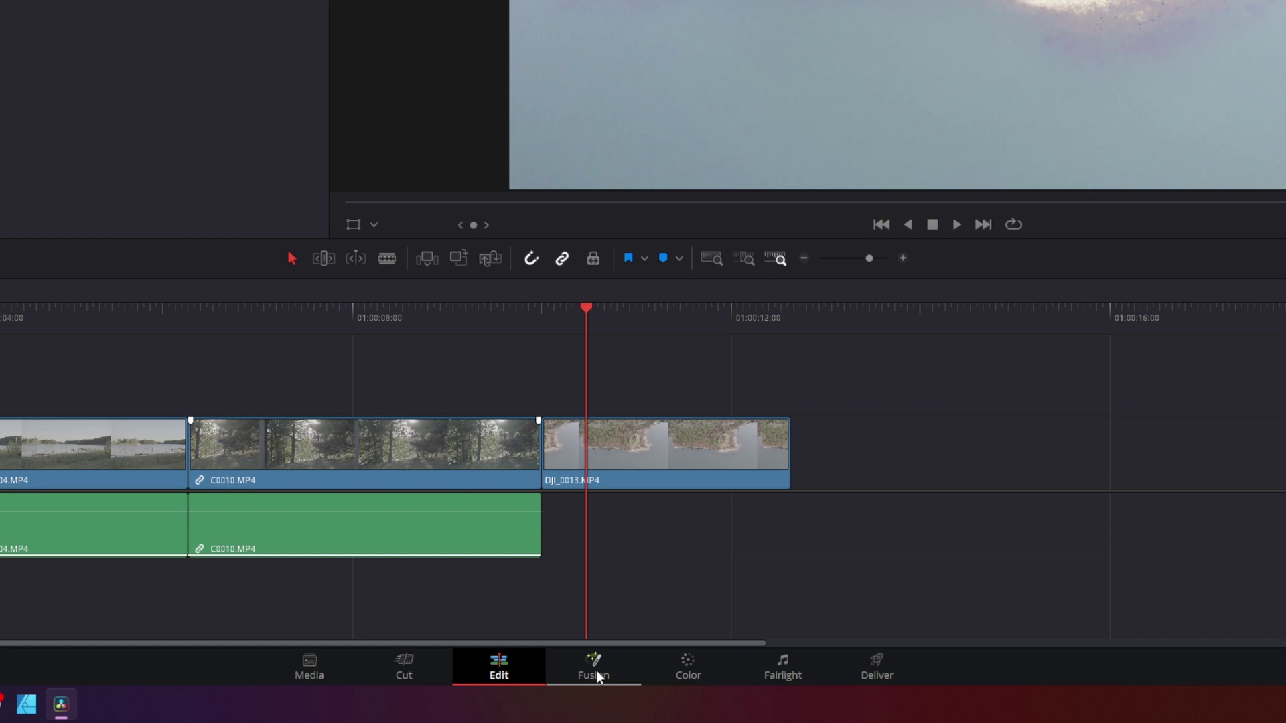
click(586, 444)
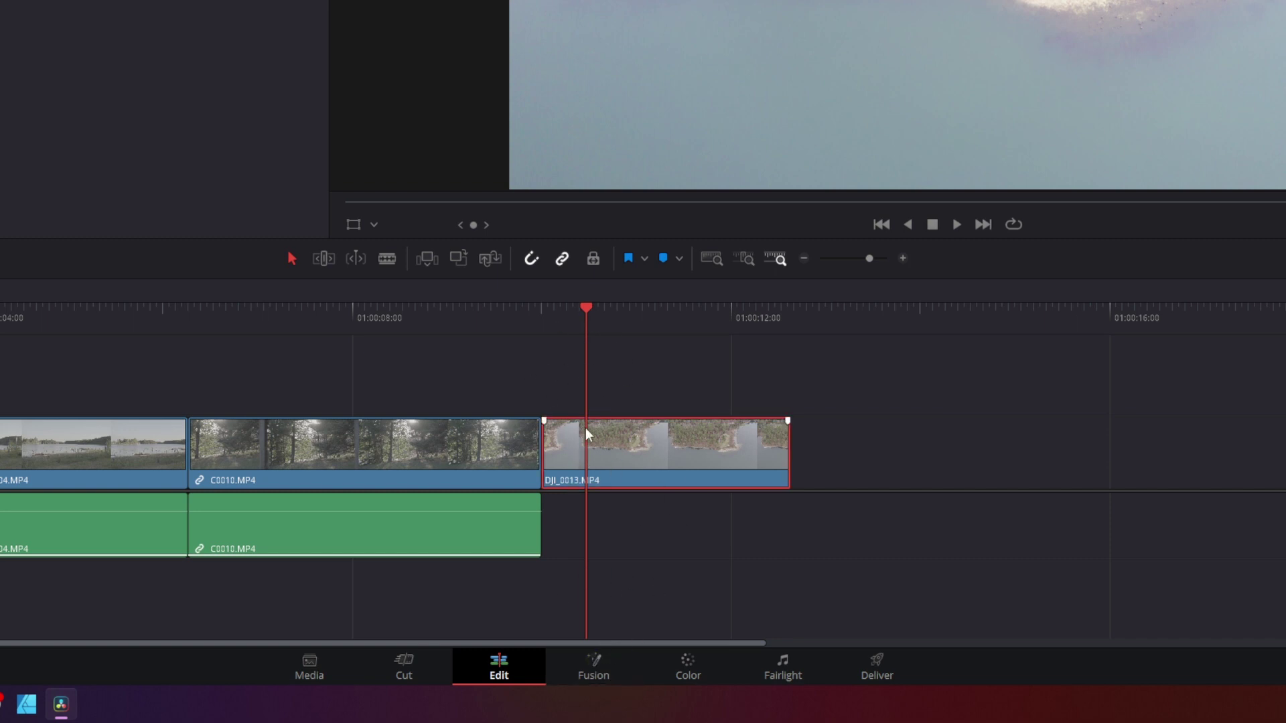
click(586, 673)
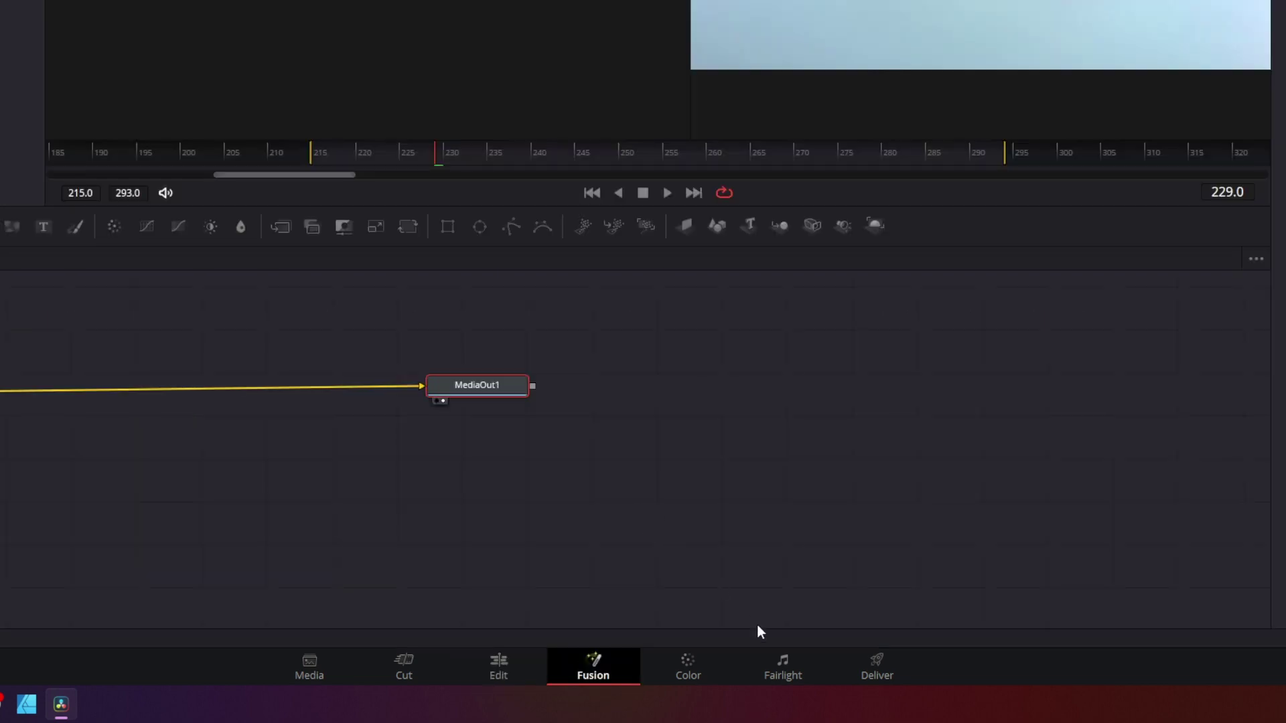
Step: Open the aerial clip on the Color page and move node 01 lower in the node graph
click(691, 667)
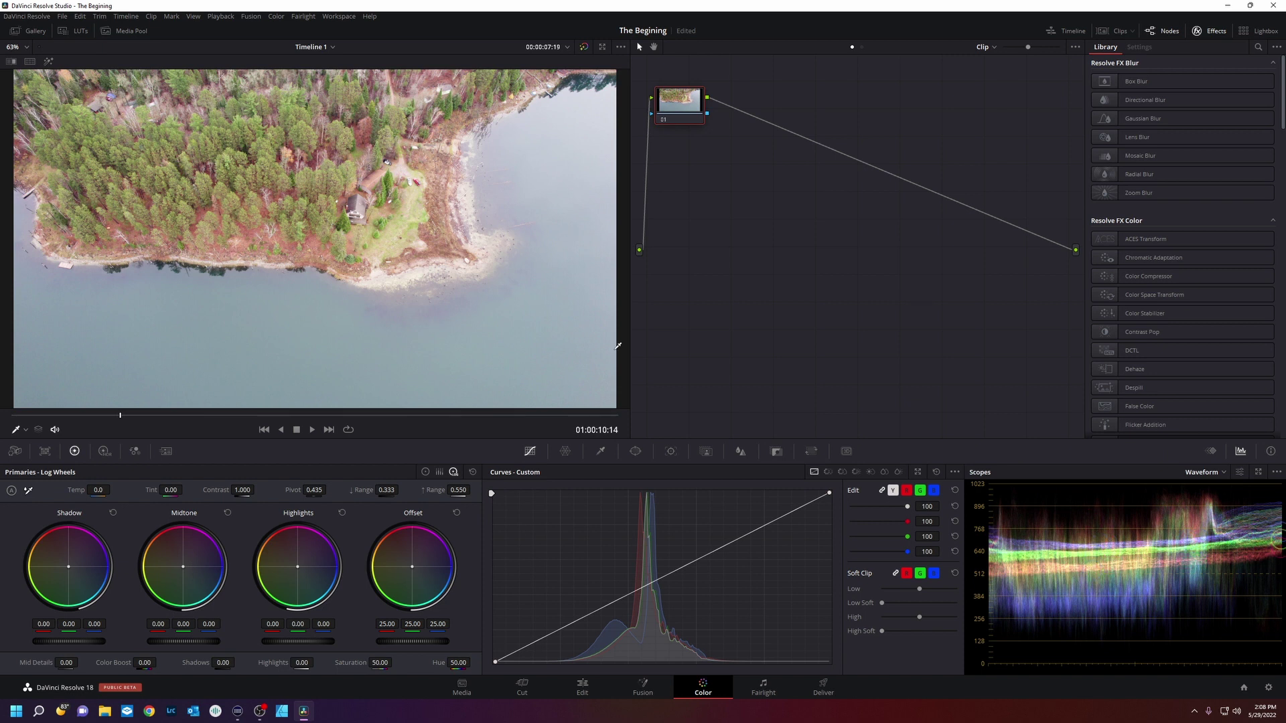
drag(683, 97, 731, 120)
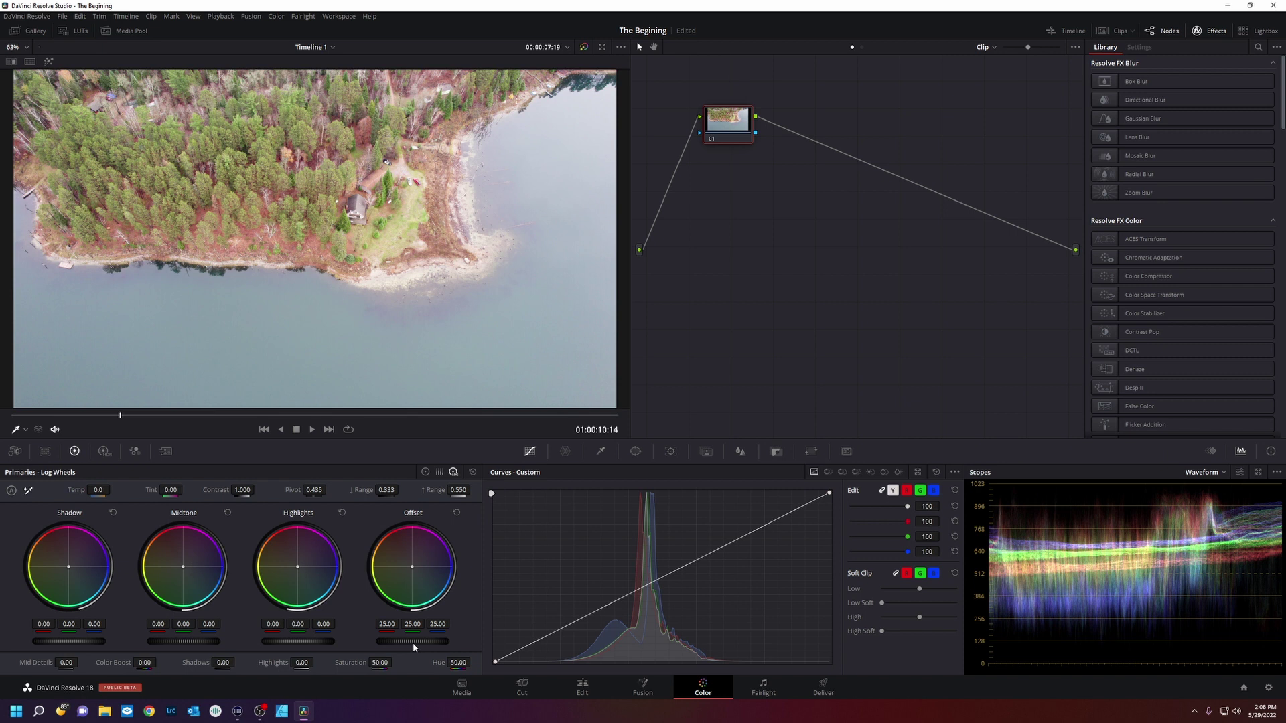
Step: Lower the aerial clip's Offset to 16.40 and undo a trial highlight boost on the custom curve
drag(412, 641, 371, 641)
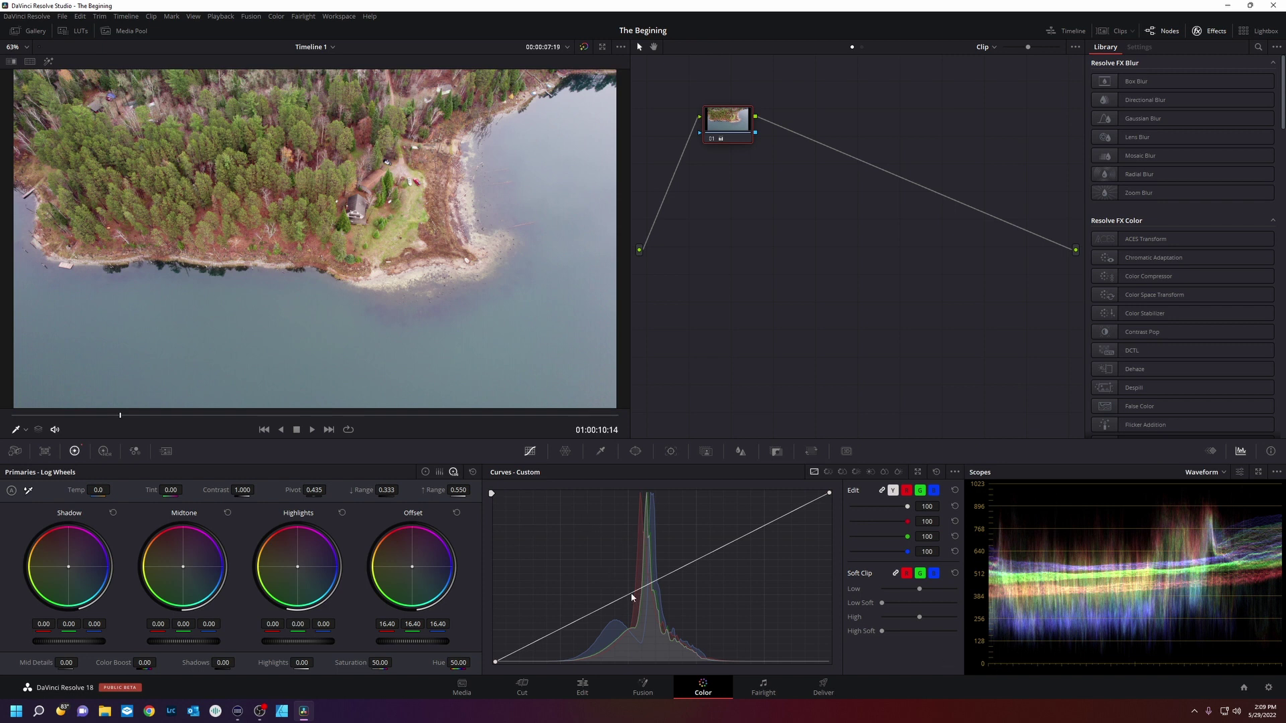
drag(829, 494, 705, 474)
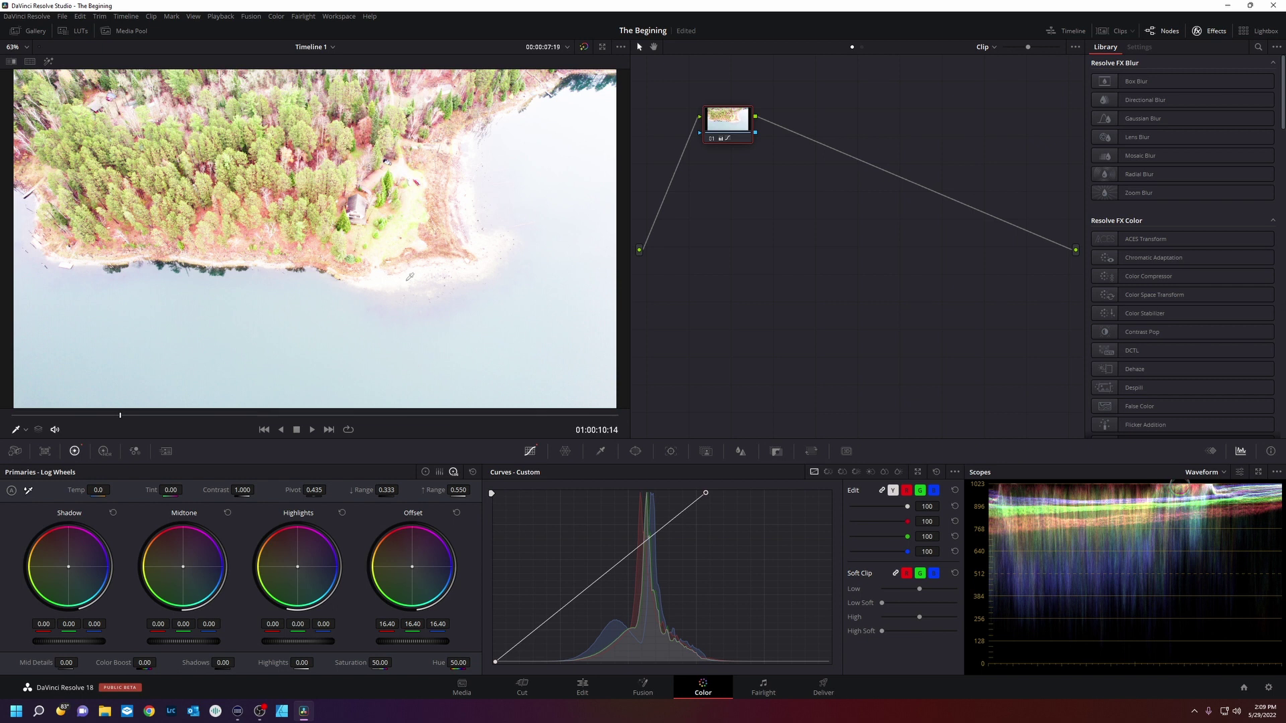
key(ctrl+z)
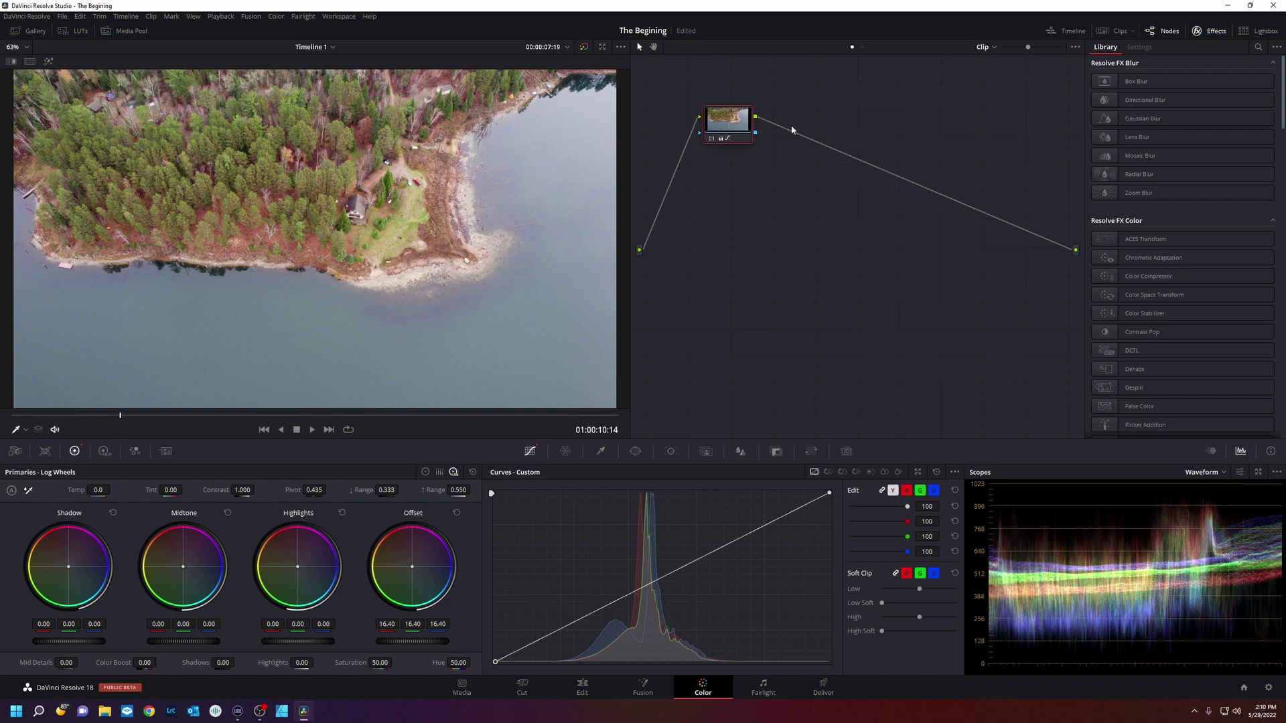
right_click(824, 120)
Step: Add corrector node 02 after node 01, and desaturate yellow-green foliage with node 01's Hue vs Sat curve
mouse_move(871, 134)
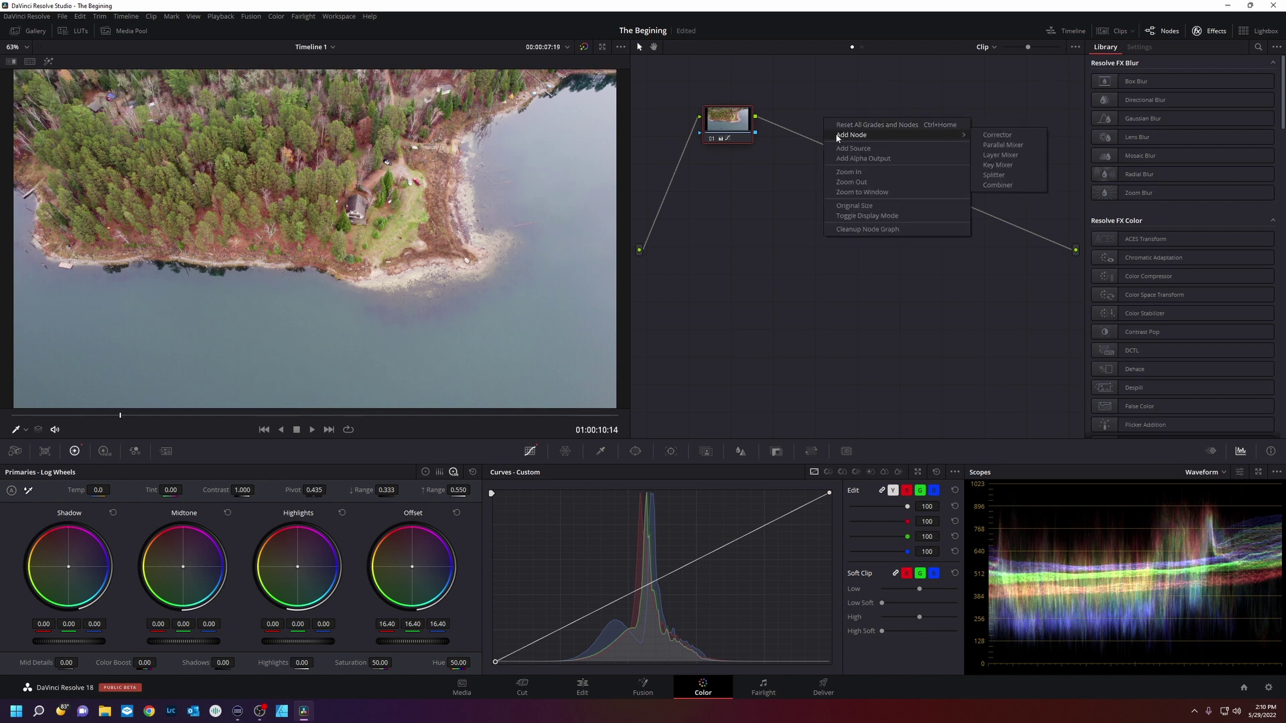
click(1001, 137)
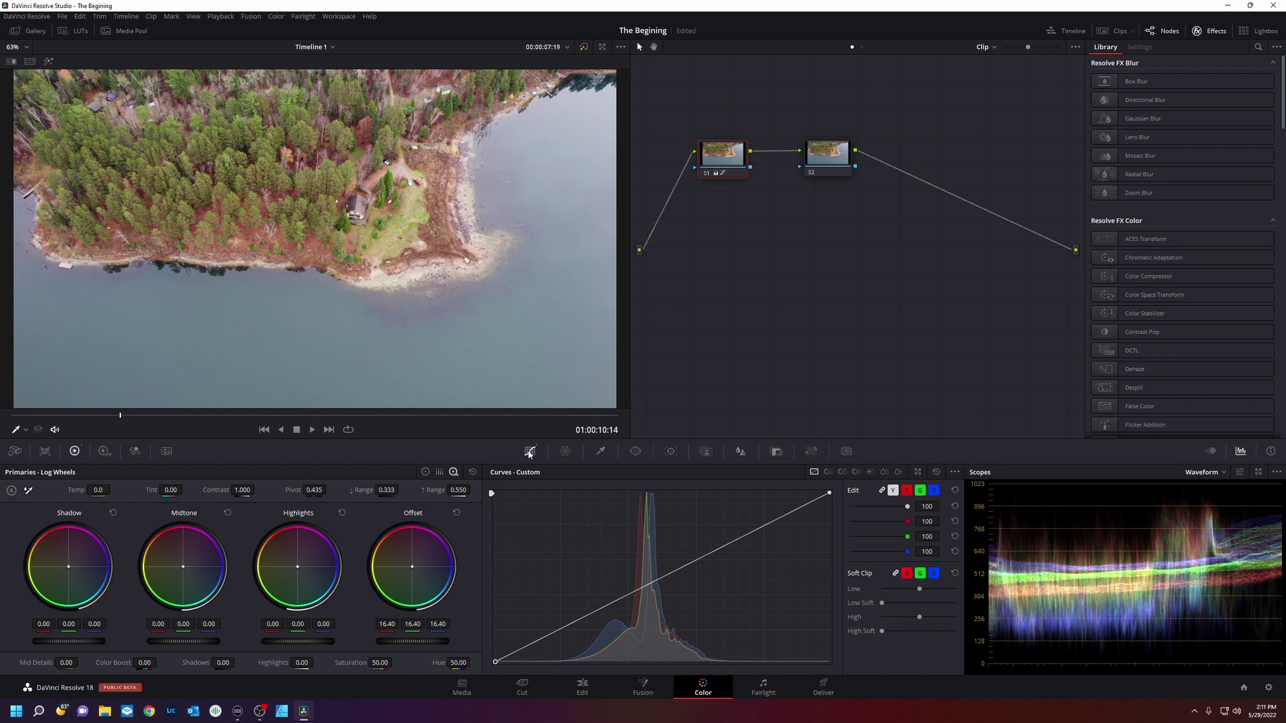
click(842, 473)
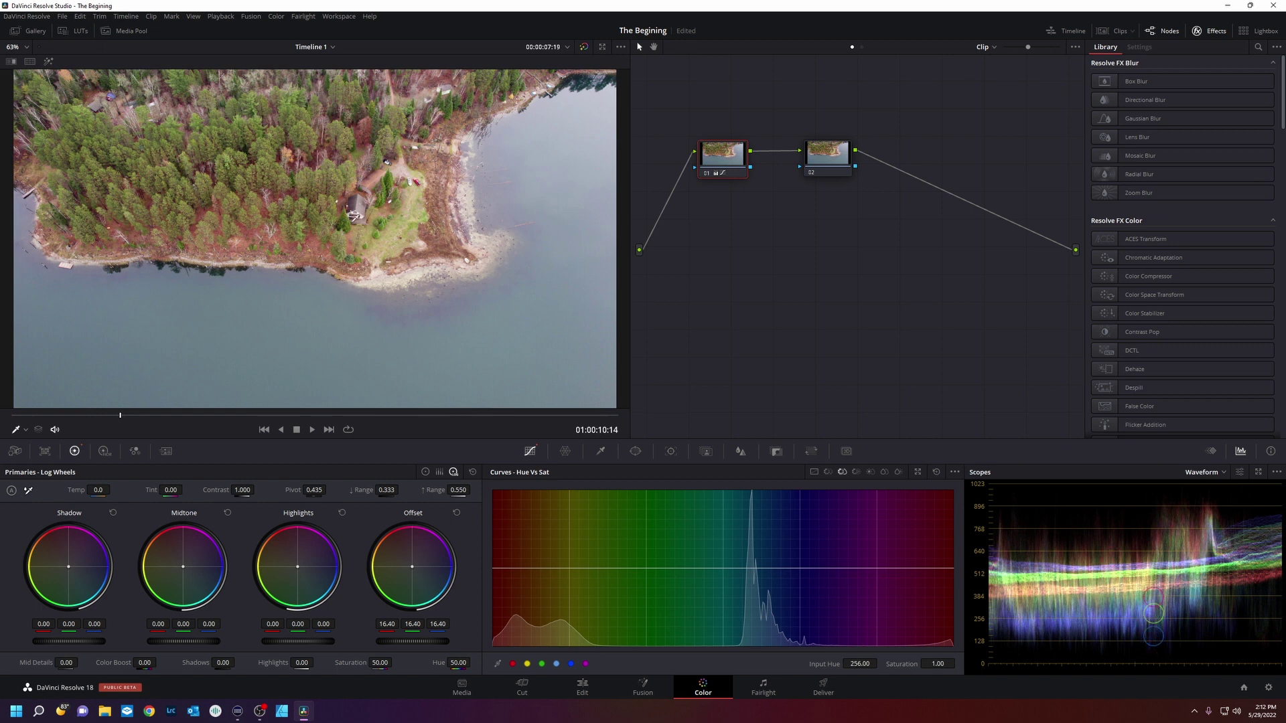
click(349, 219)
drag(572, 568, 572, 642)
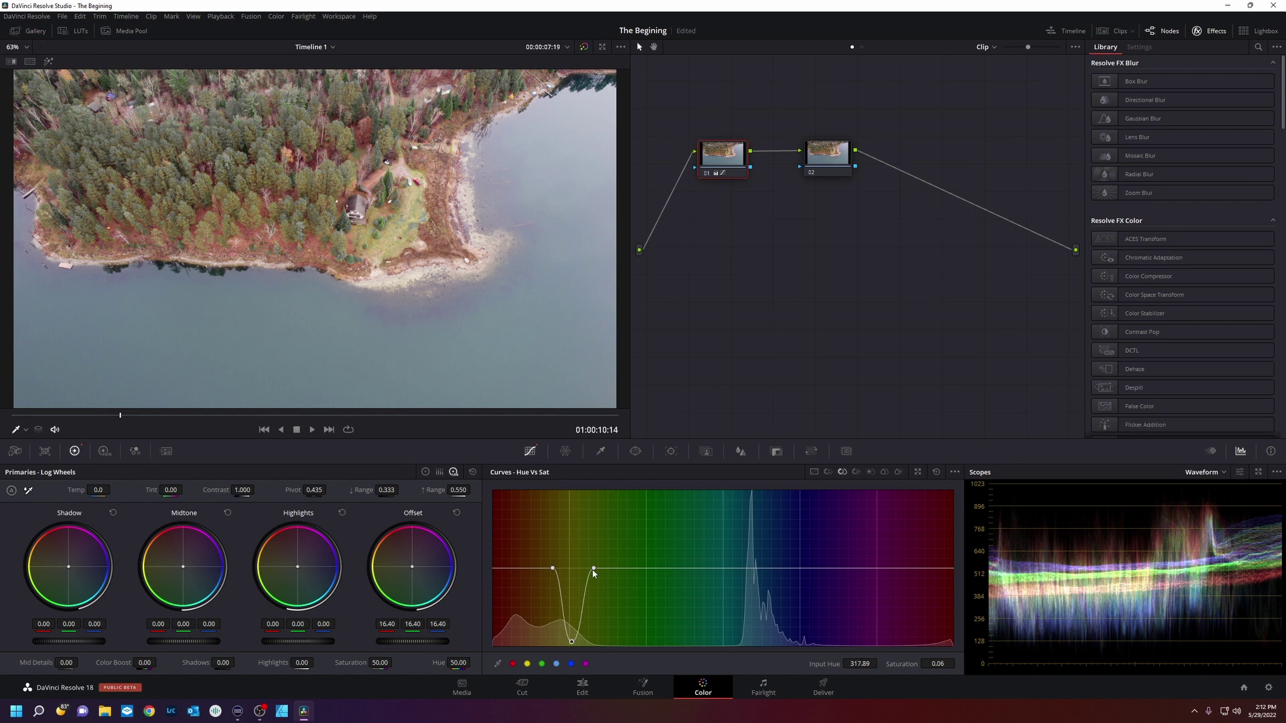
drag(593, 569, 745, 567)
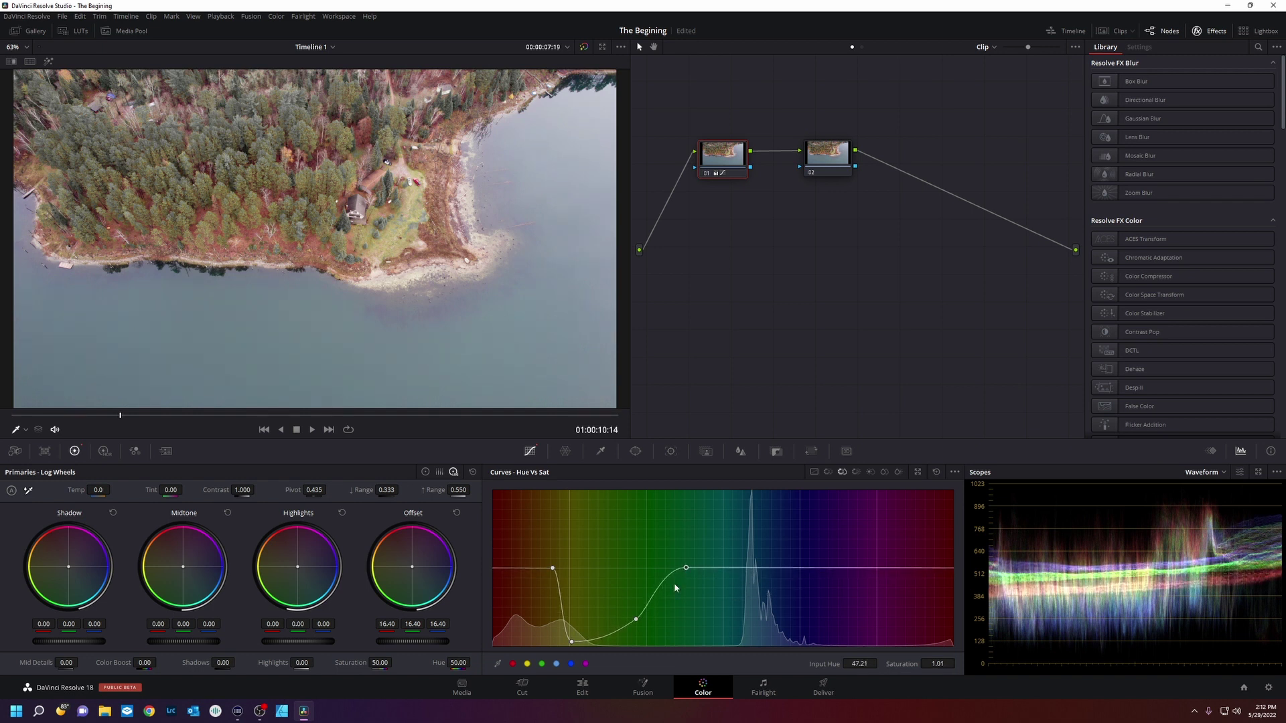
drag(635, 620, 648, 645)
click(828, 159)
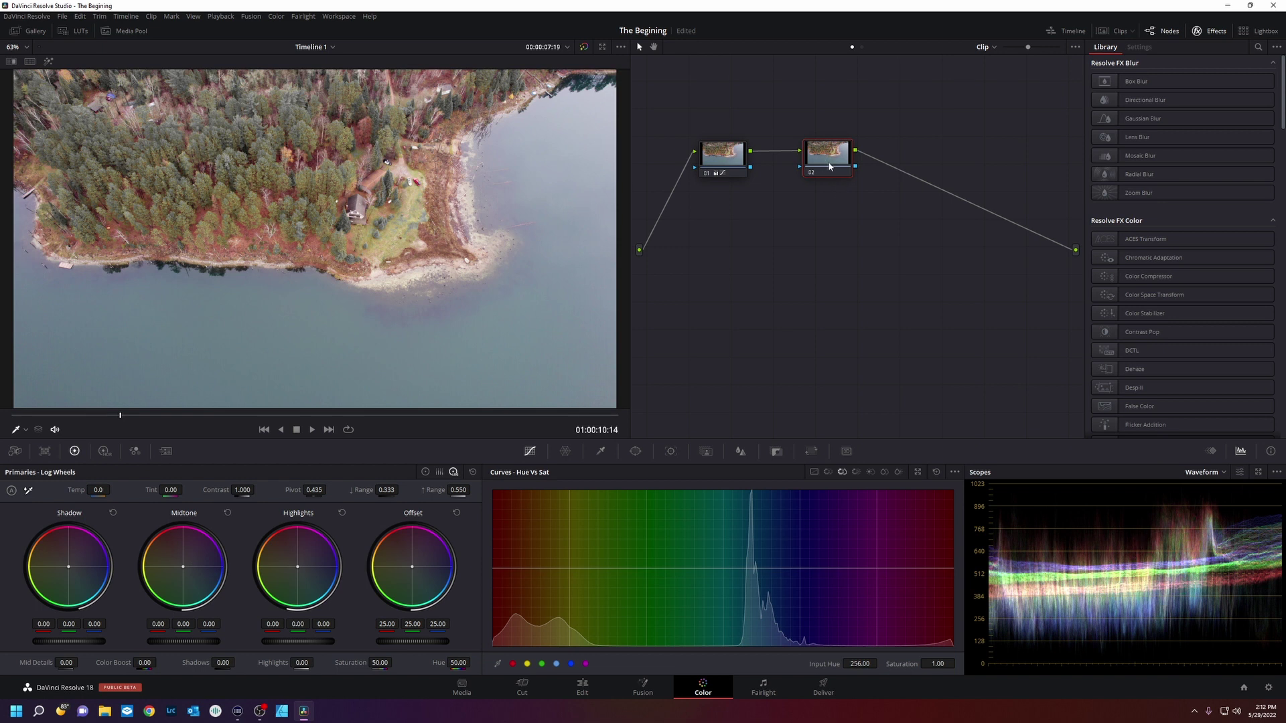
Step: Nudge node 02, then show the four-clip thumbnail strip and the timeline under the viewer
drag(816, 158, 824, 172)
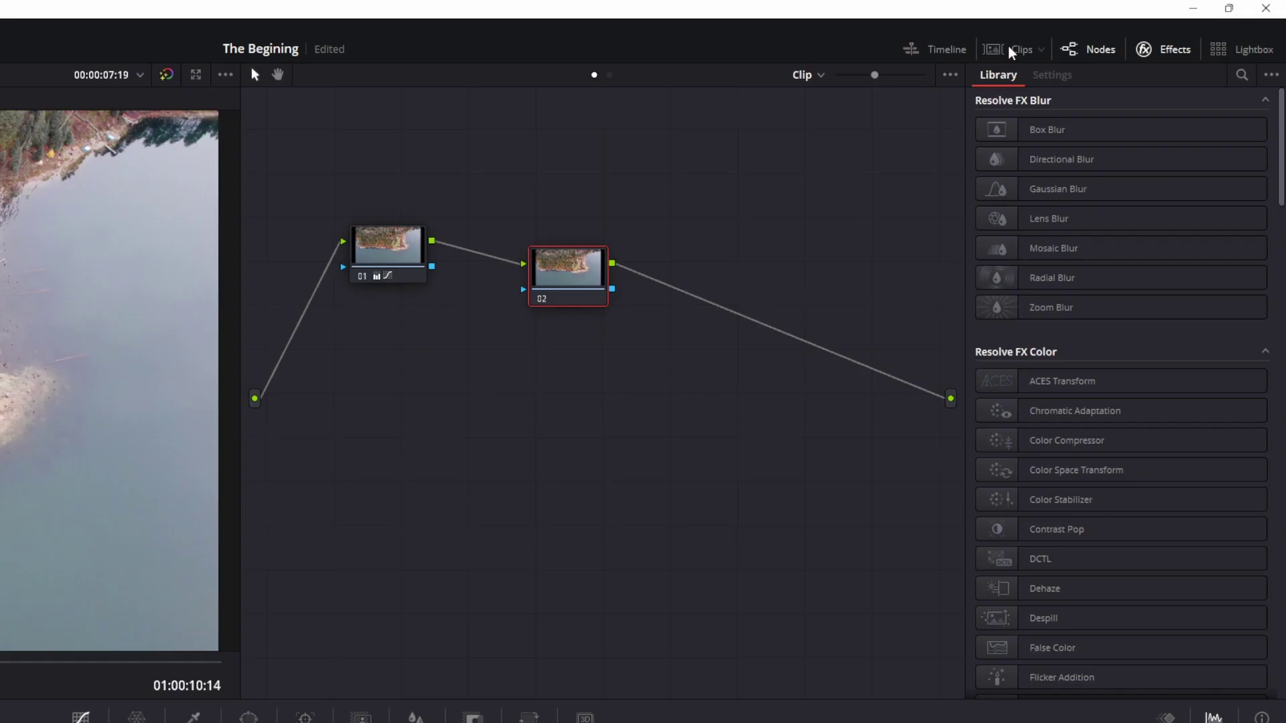
click(1114, 32)
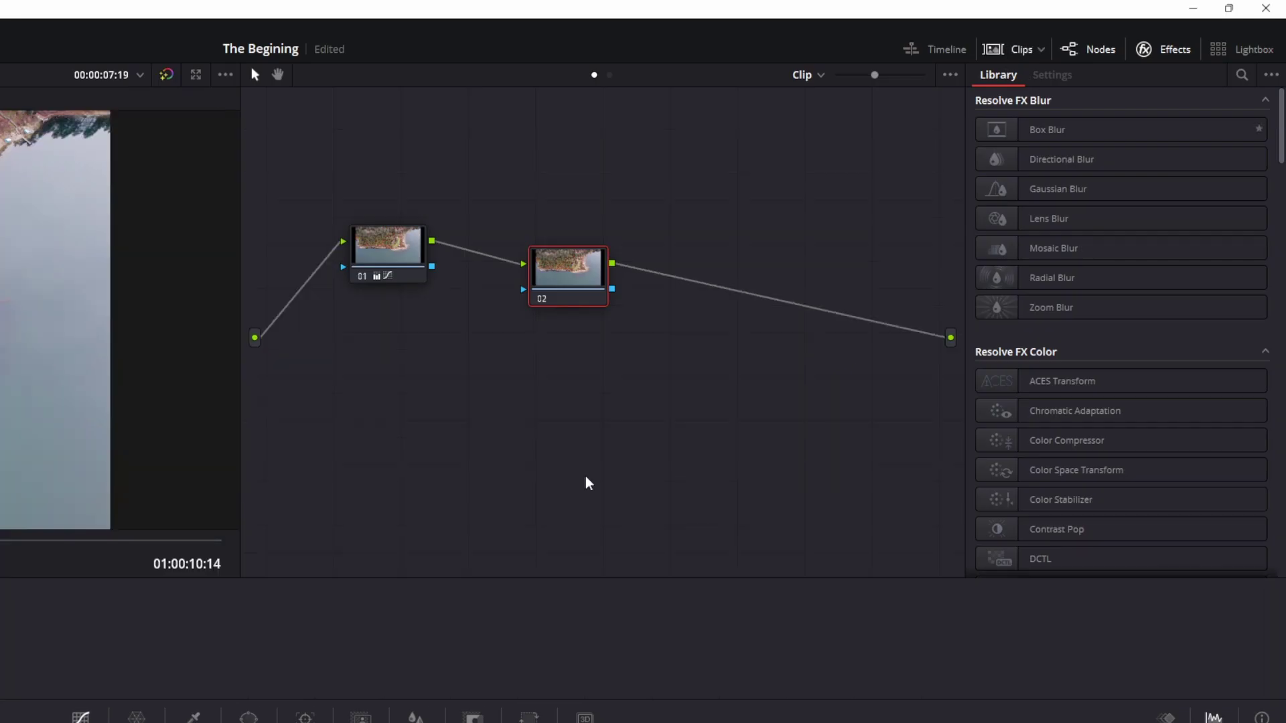
click(924, 50)
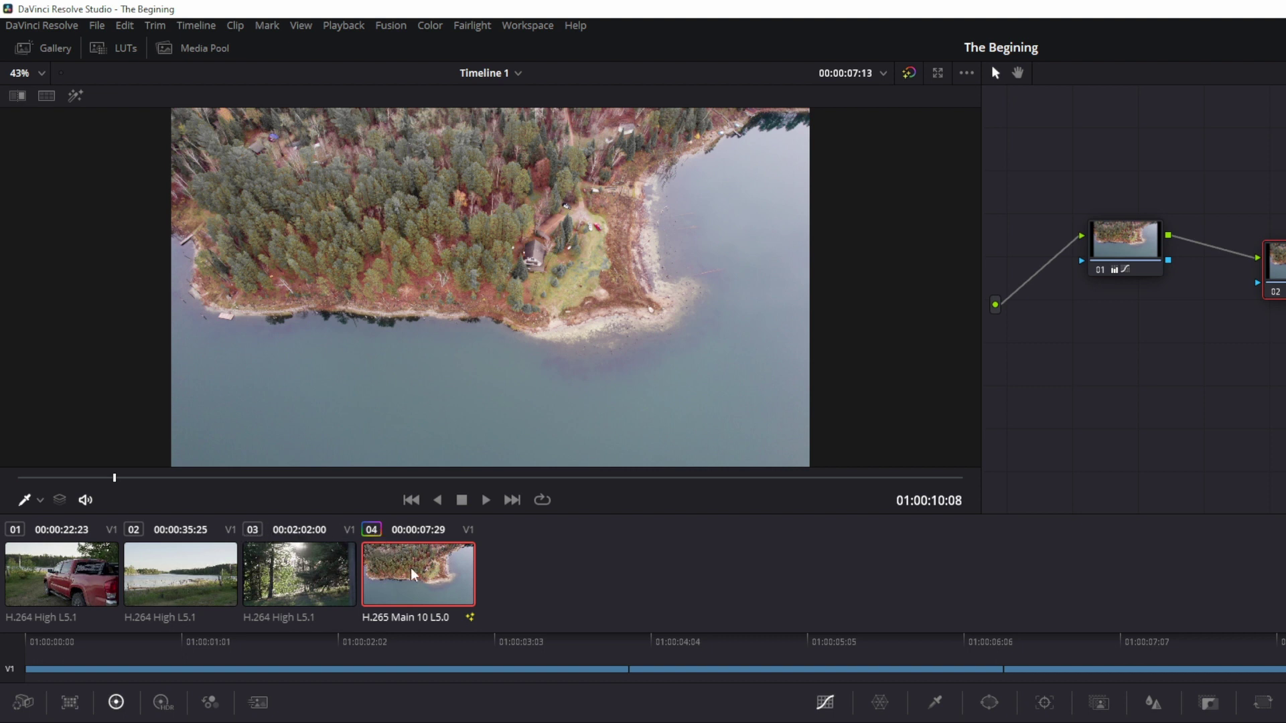
Step: Preview clips 02 and 01, then copy clip 04's two-node grade onto forest clip 03
click(305, 574)
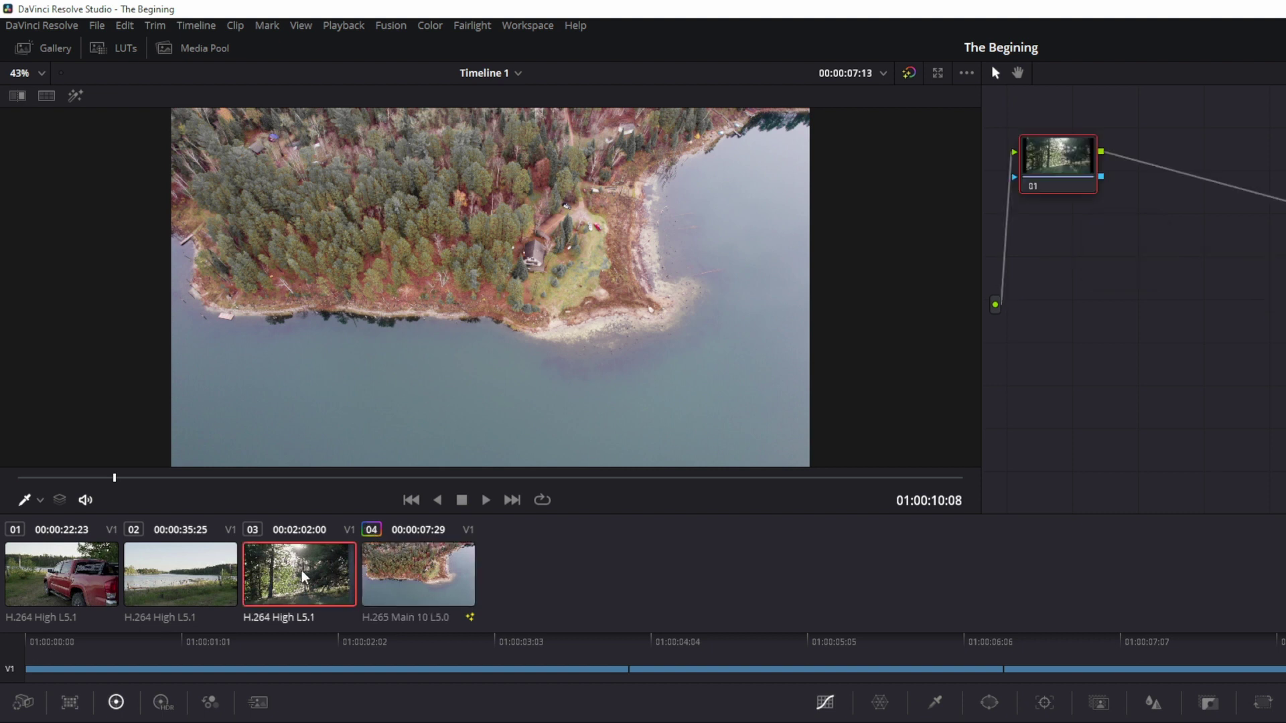
click(180, 575)
click(111, 581)
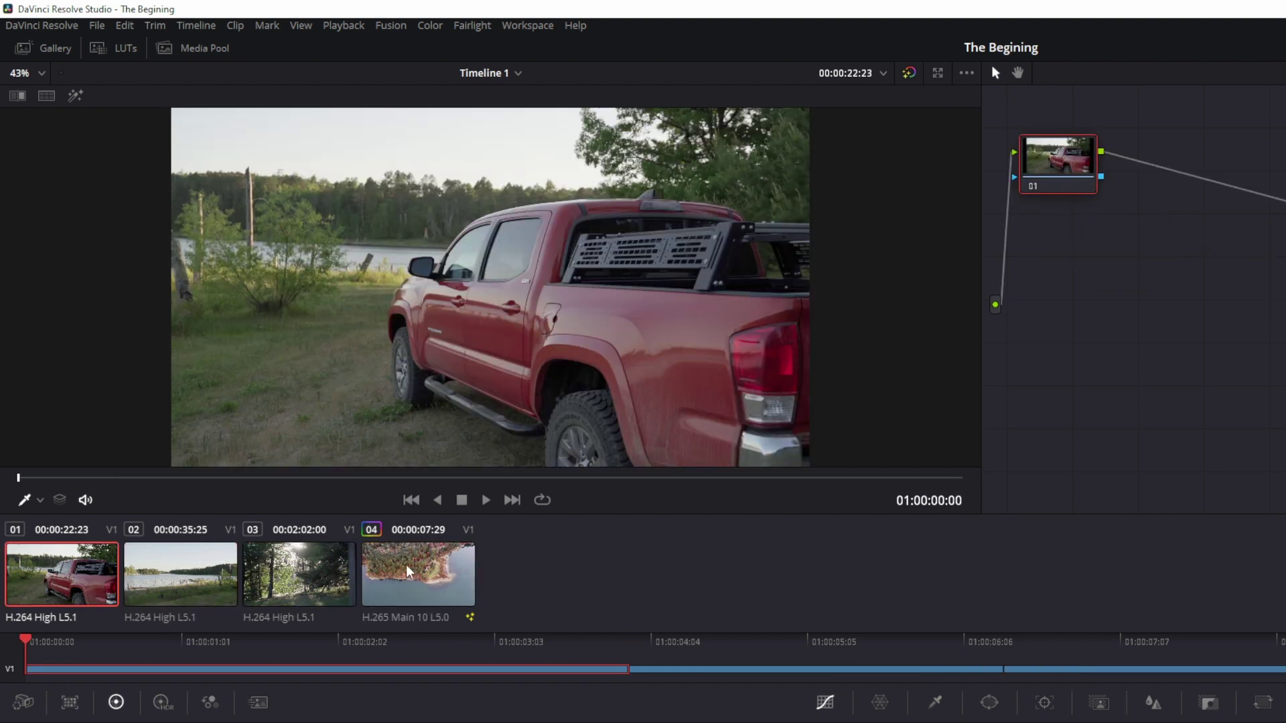
click(332, 586)
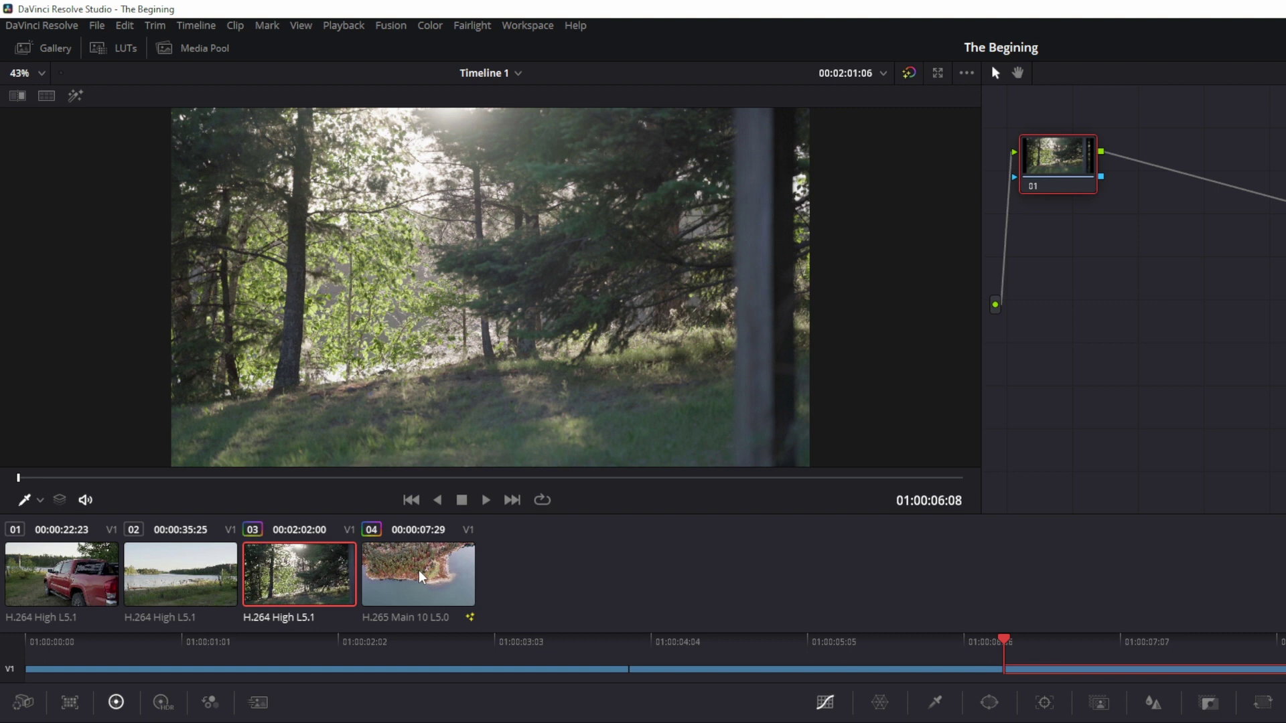
middle_click(421, 578)
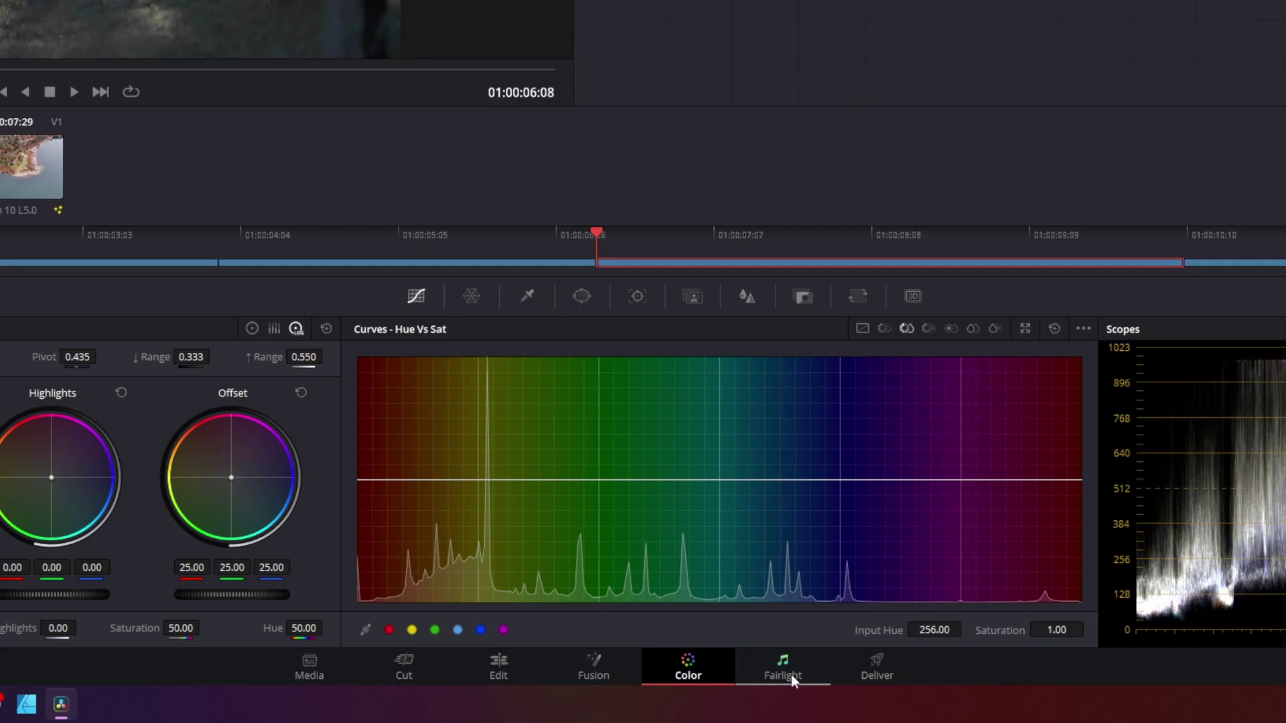
Step: Go to the Fairlight page and make the audio track lanes taller
click(792, 664)
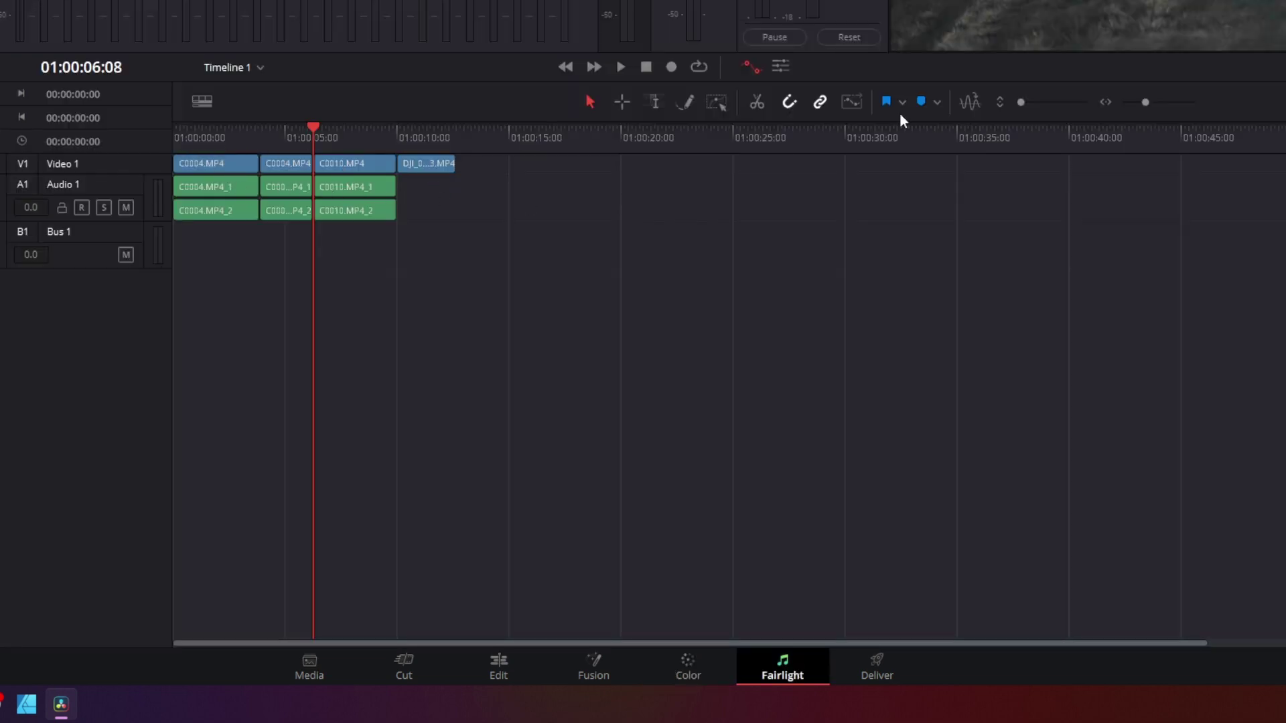
key(Left)
key(Left)
key(Left)
key(Left)
key(Left)
key(Left)
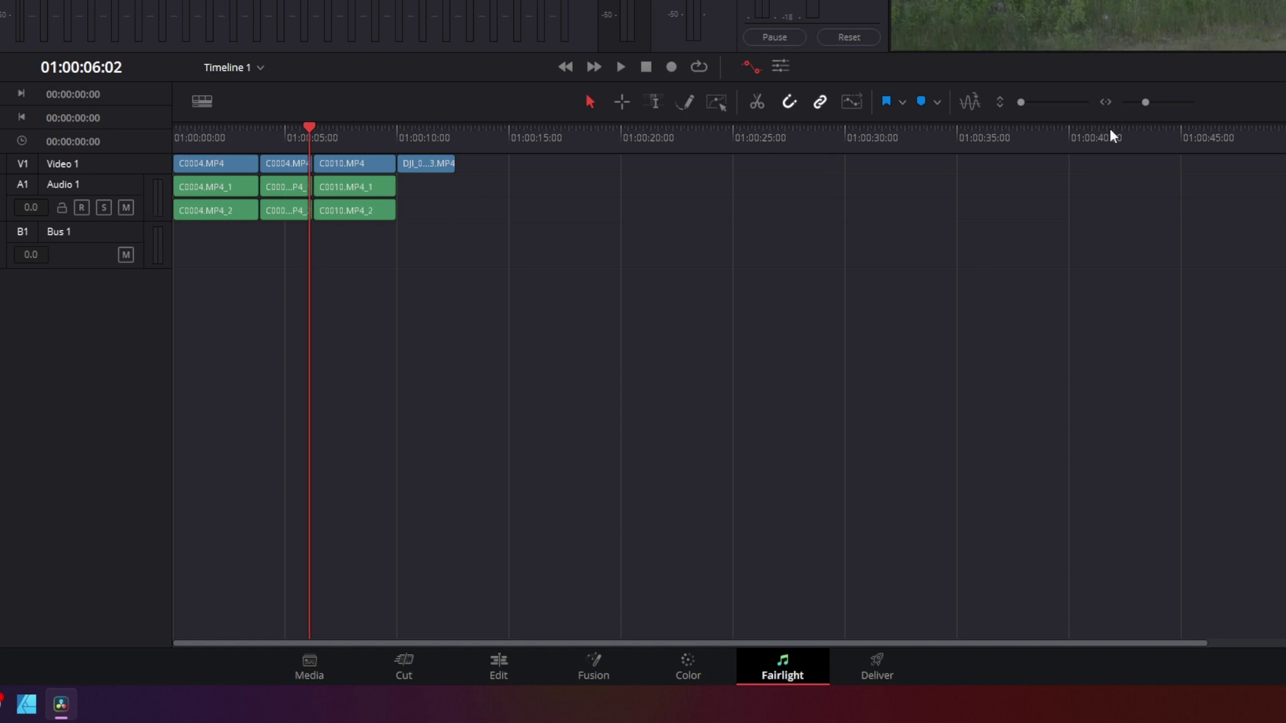
drag(1021, 102, 1052, 105)
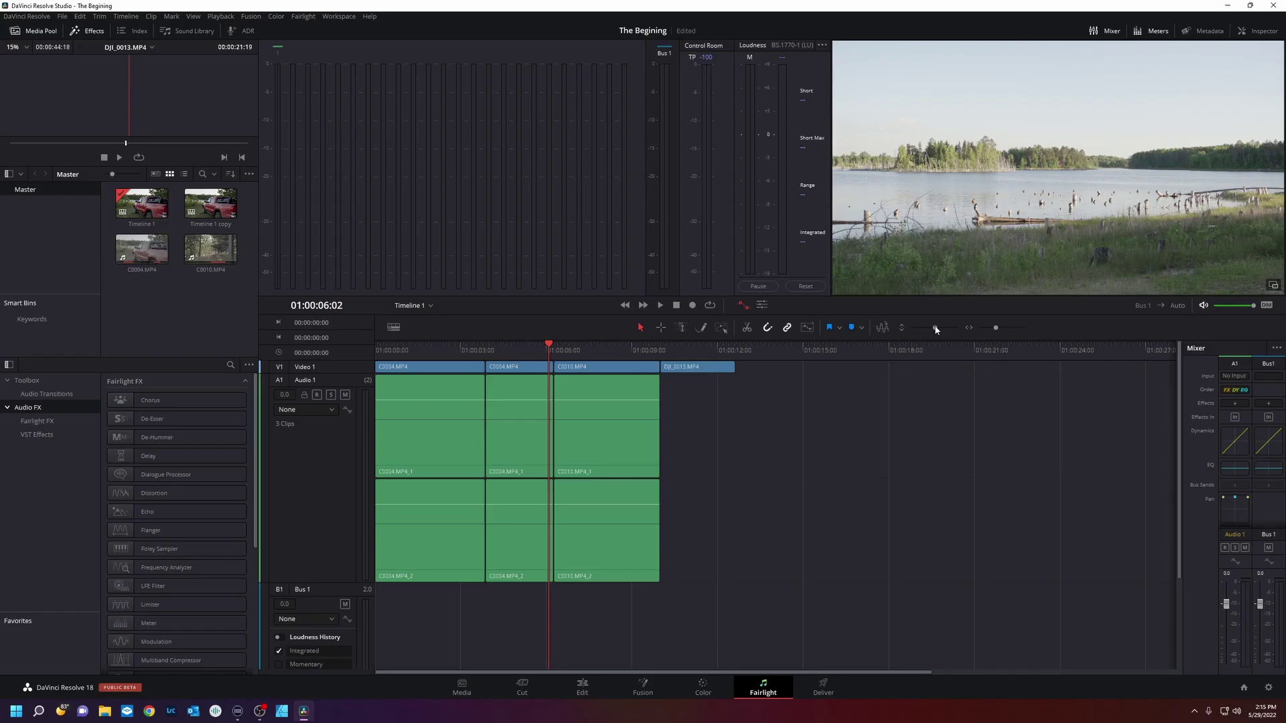
mouse_move(936, 329)
mouse_down()
mouse_move(911, 328)
mouse_move(932, 329)
mouse_up()
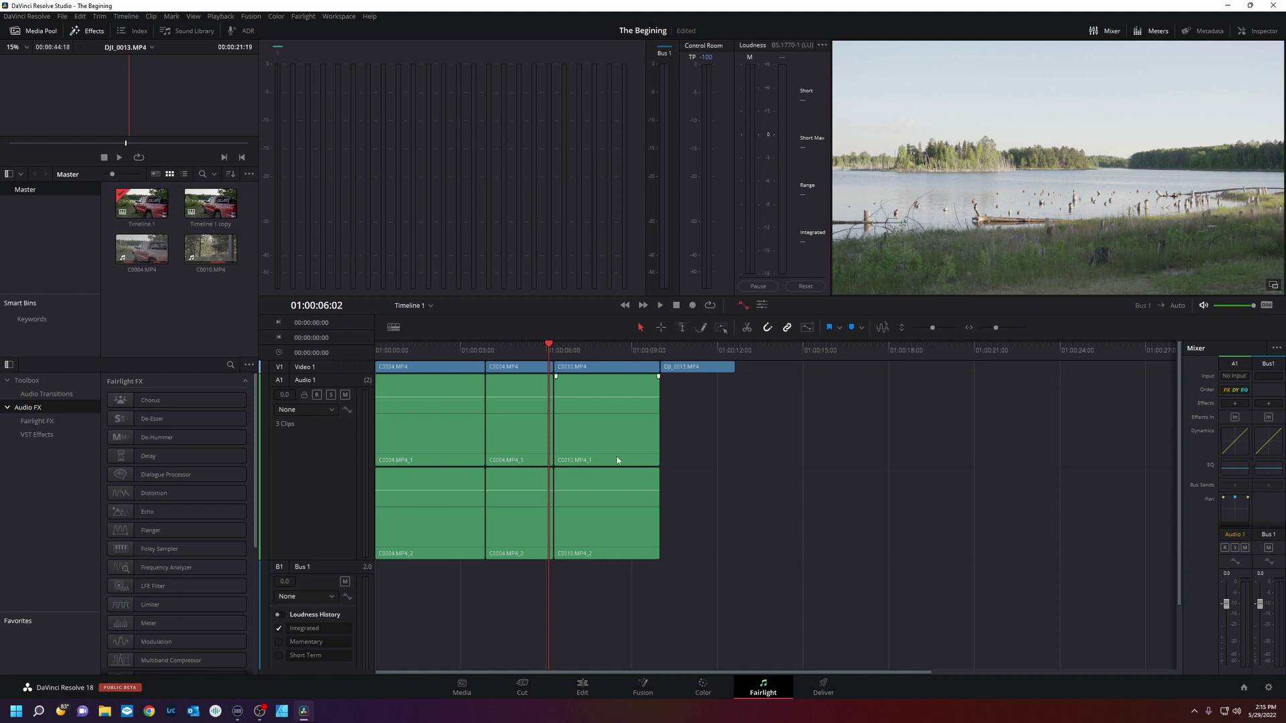
Step: EQ Audio 1, cutting near 116 Hz and 468 Hz and boosting 1k2 by 8.8 dB
mouse_move(463, 456)
click(1237, 472)
drag(516, 274, 605, 286)
drag(665, 274, 667, 246)
drag(767, 273, 761, 282)
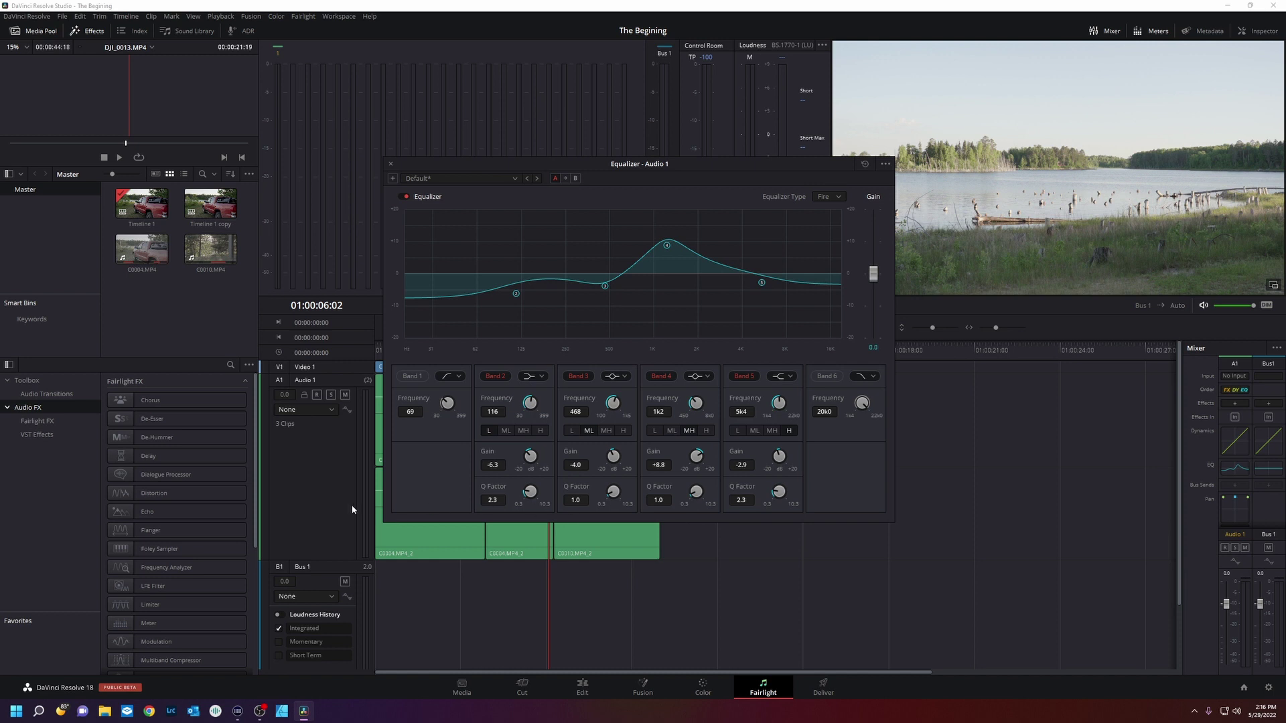
click(391, 164)
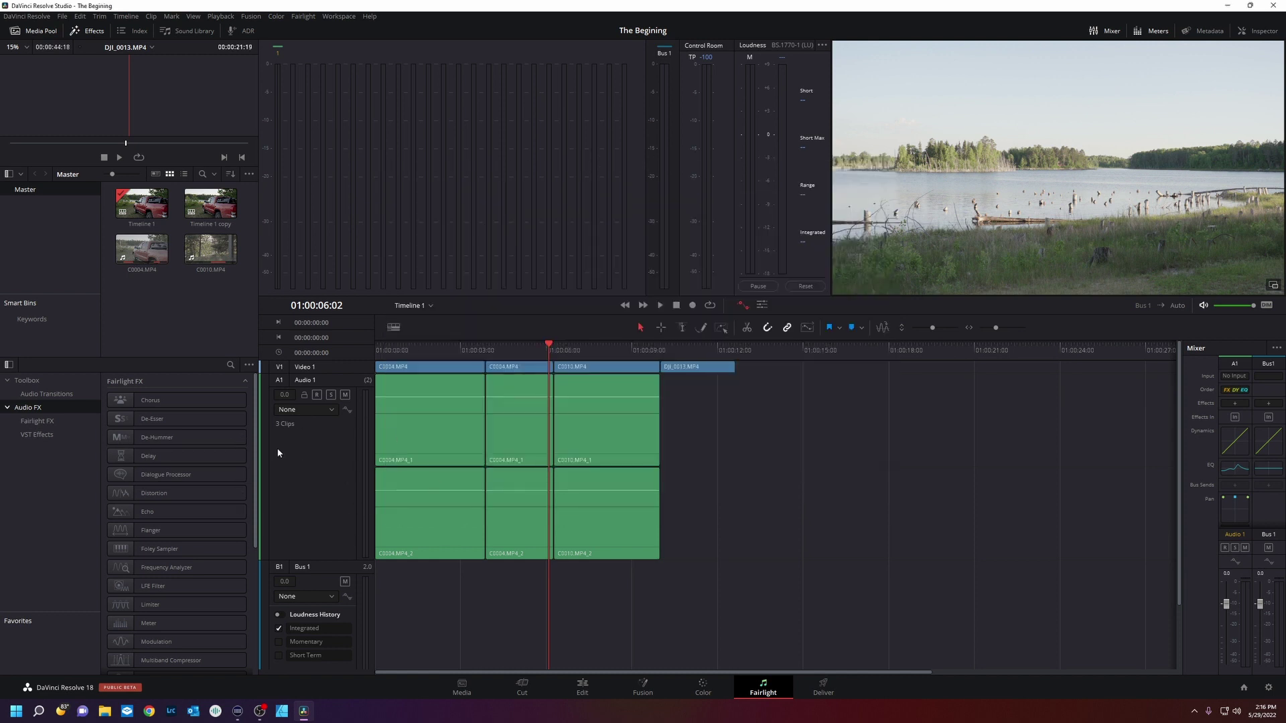
key(shift+4)
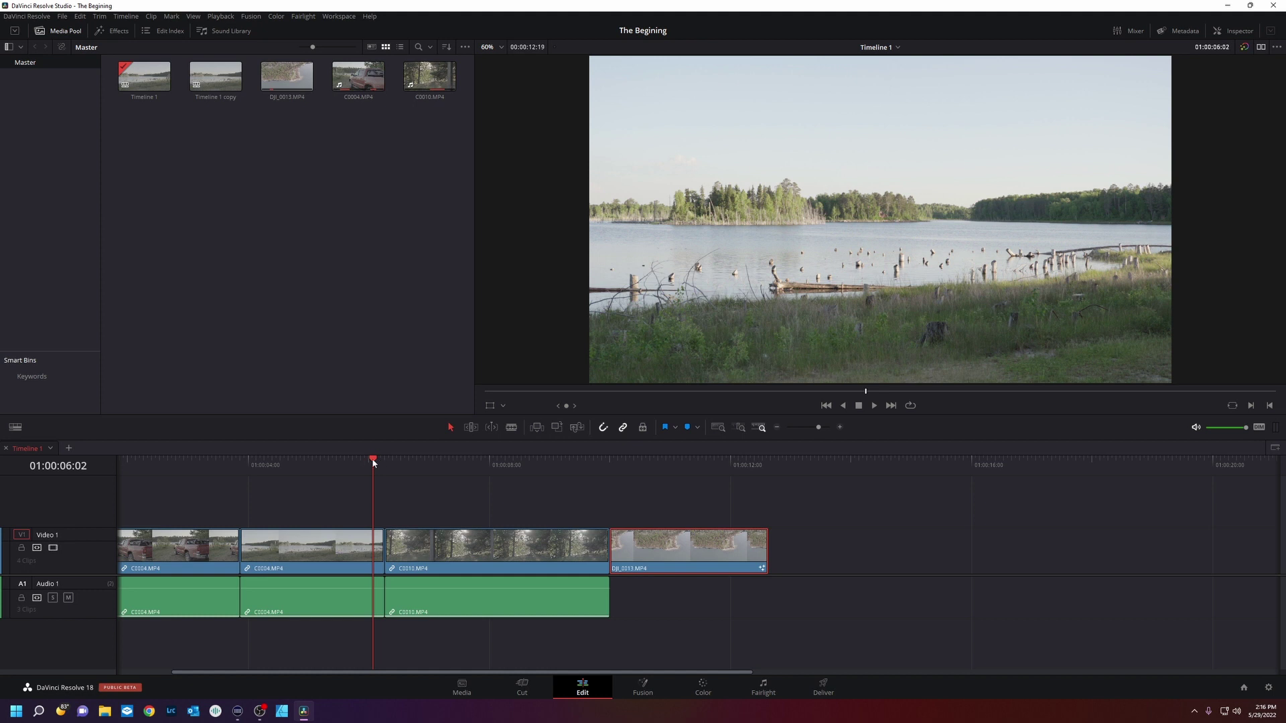
Step: Scrub through the edit, then open the Deliver page and browse the render presets
mouse_move(372, 462)
mouse_down()
mouse_move(216, 468)
mouse_move(660, 469)
mouse_move(445, 488)
mouse_move(385, 479)
mouse_up()
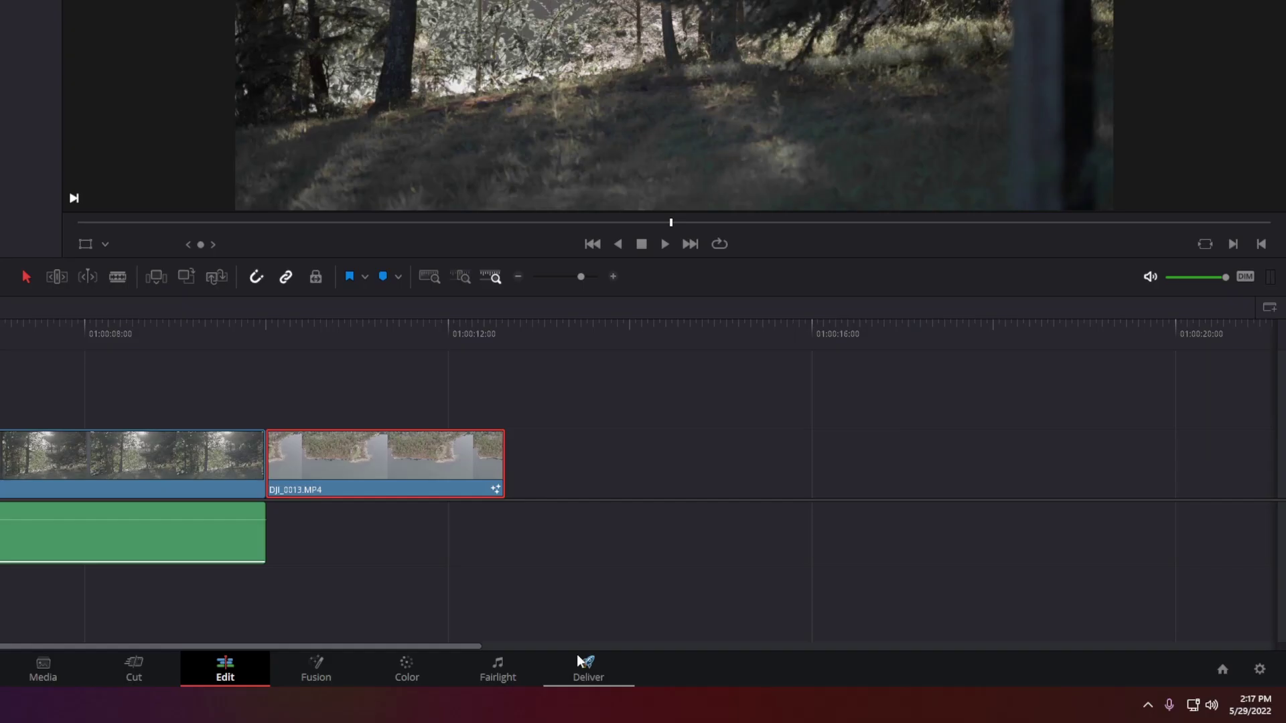
click(588, 679)
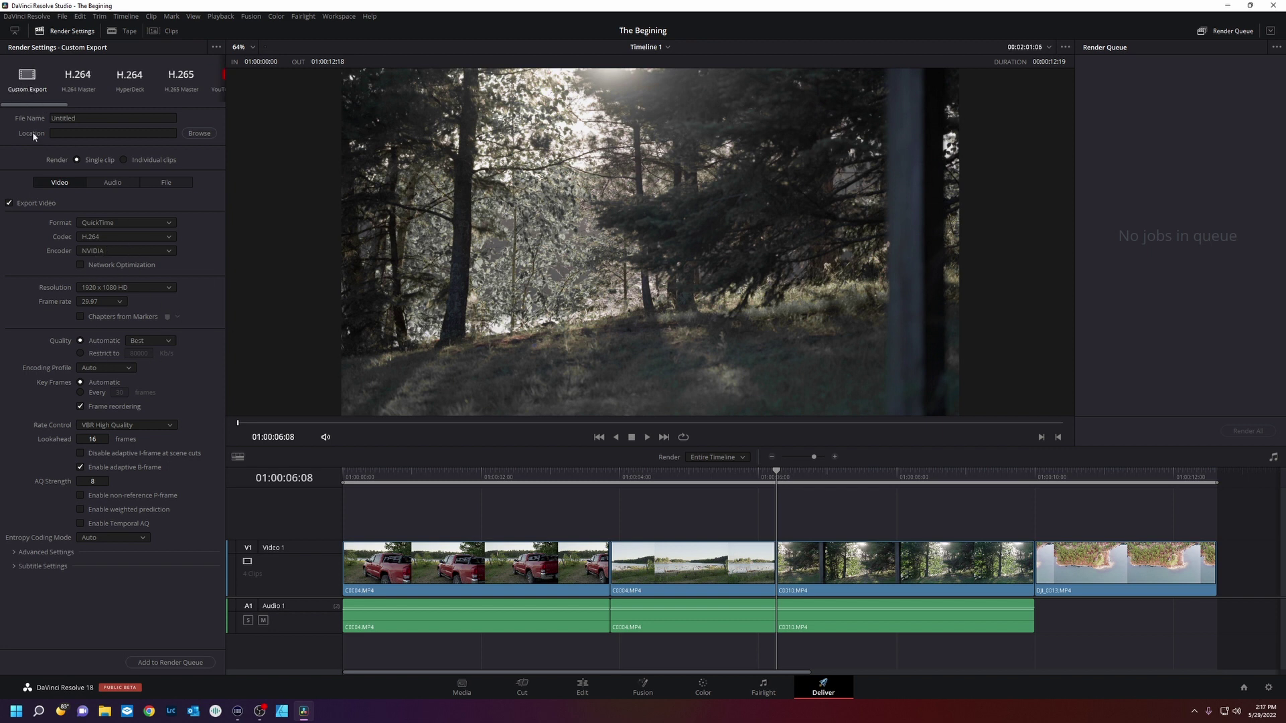
scroll(49, 78, right, 1)
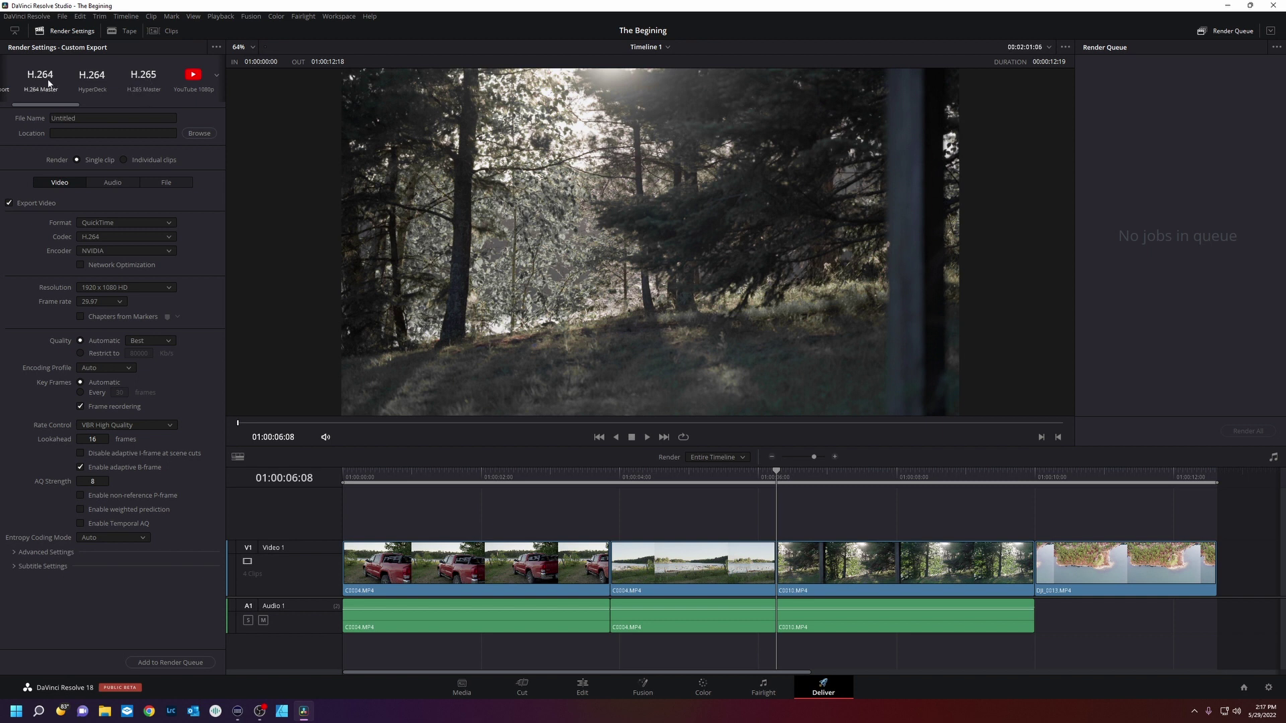
drag(55, 104, 92, 103)
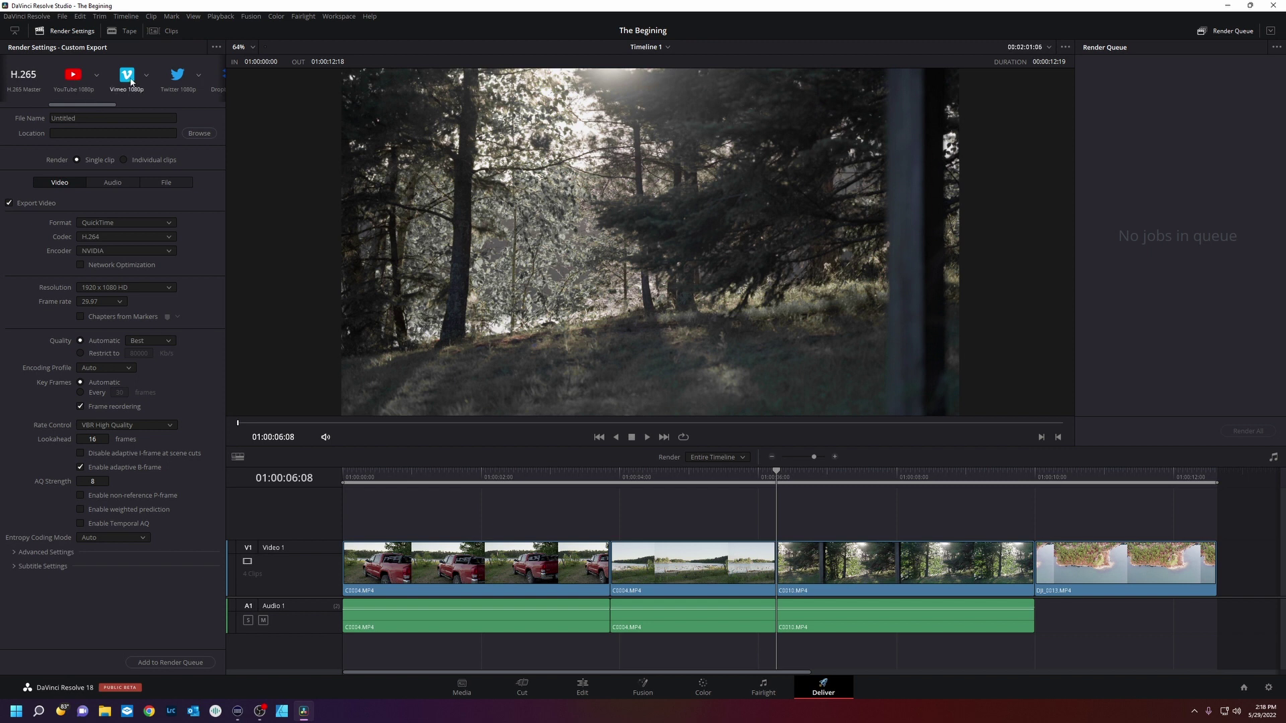
scroll(170, 95, up, 3)
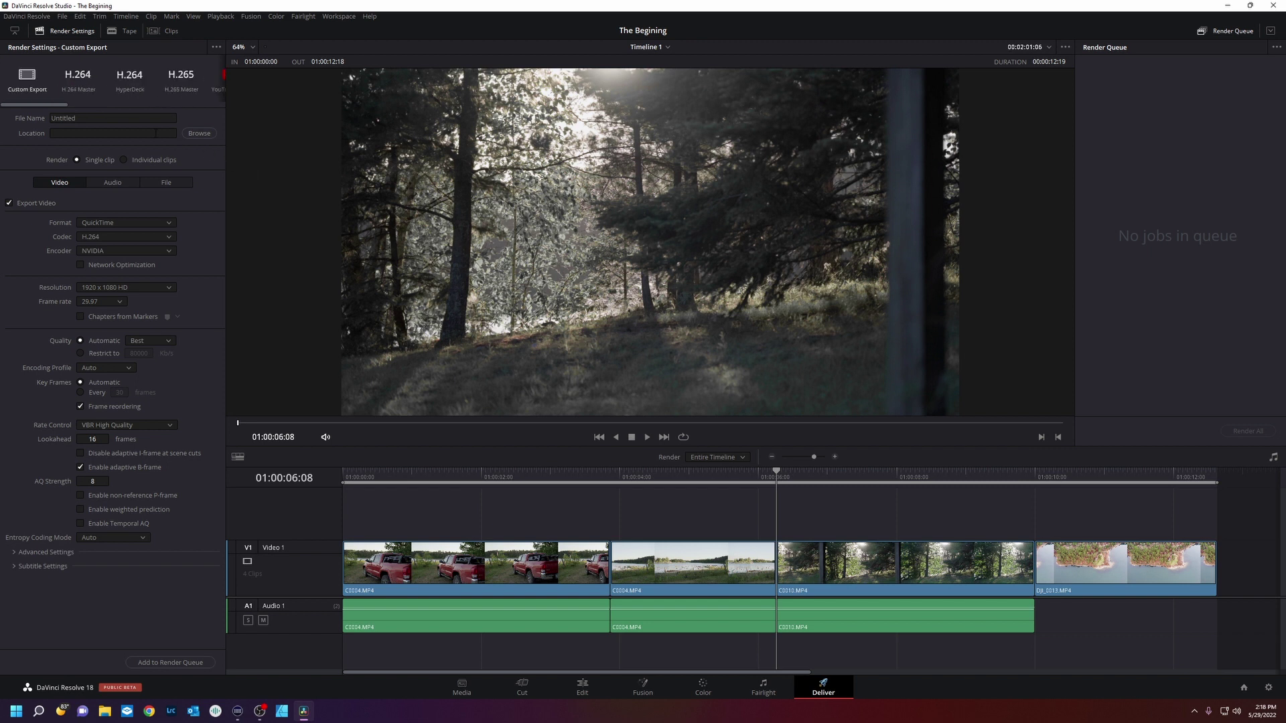
Step: Choose the H.264 Master preset, clear the 'Untitled' file name and set the output location
click(77, 79)
click(75, 118)
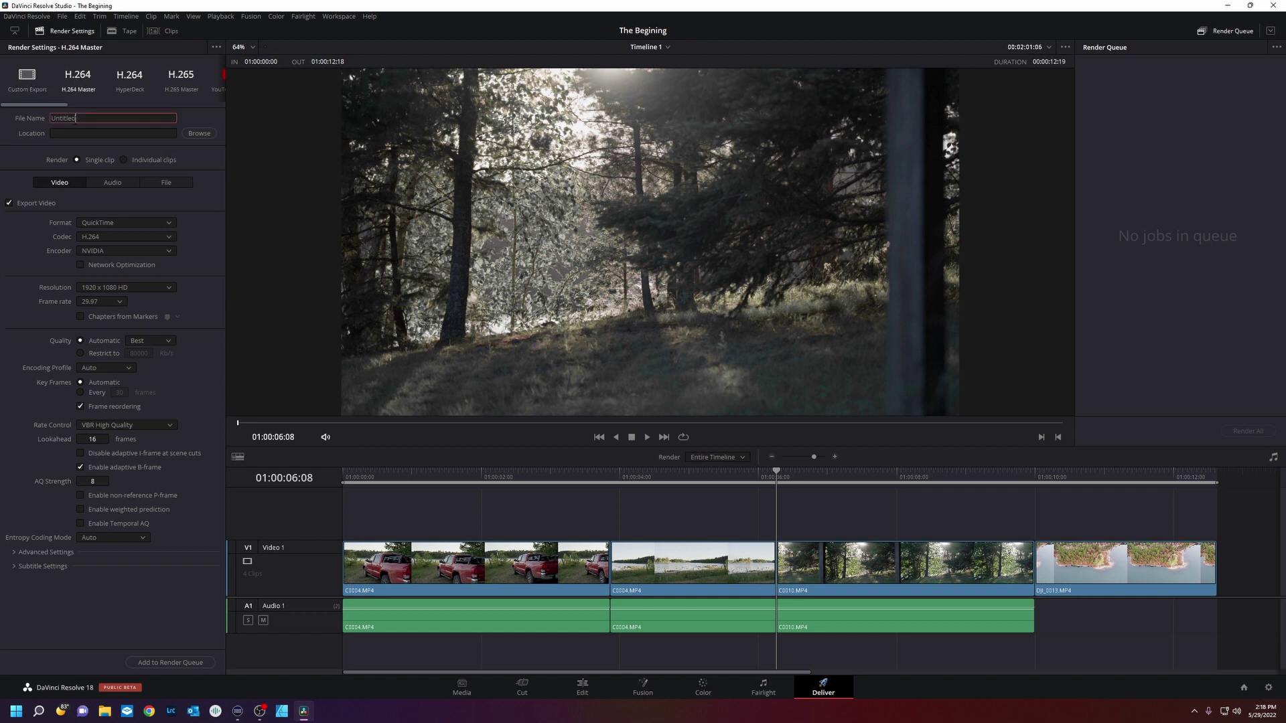
double_click(110, 122)
key(BackSpace)
click(199, 133)
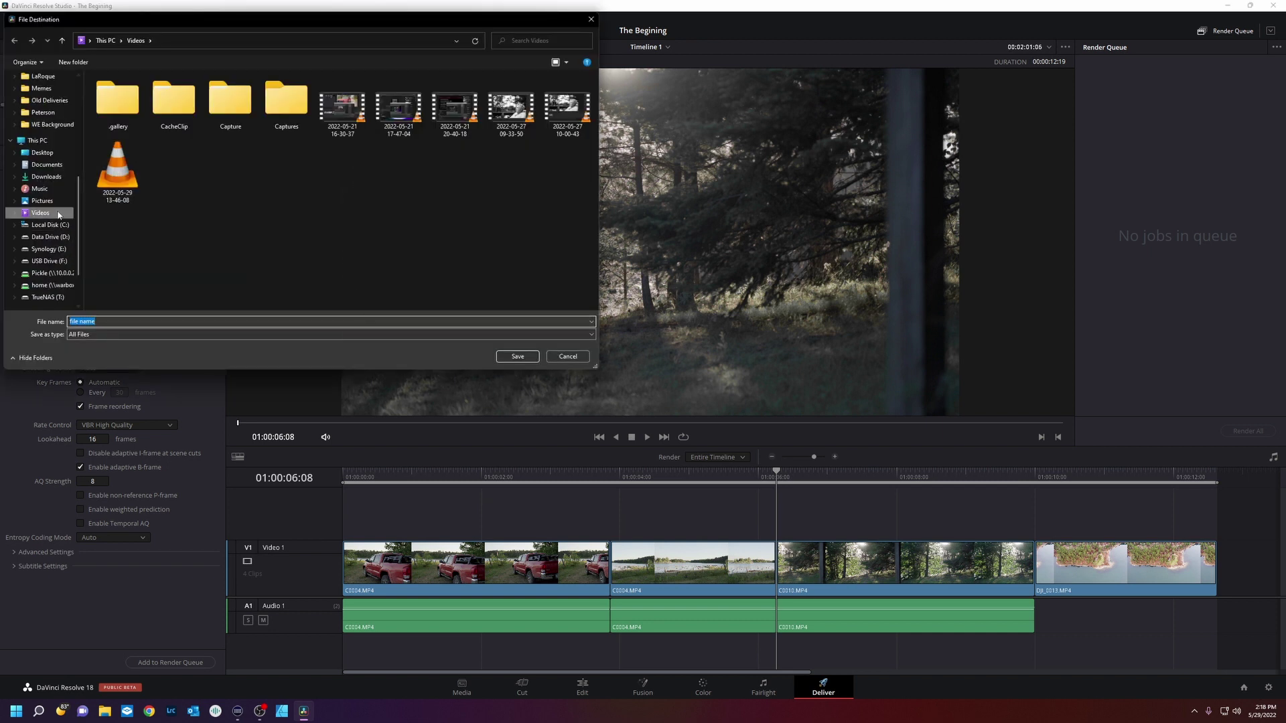
key(Escape)
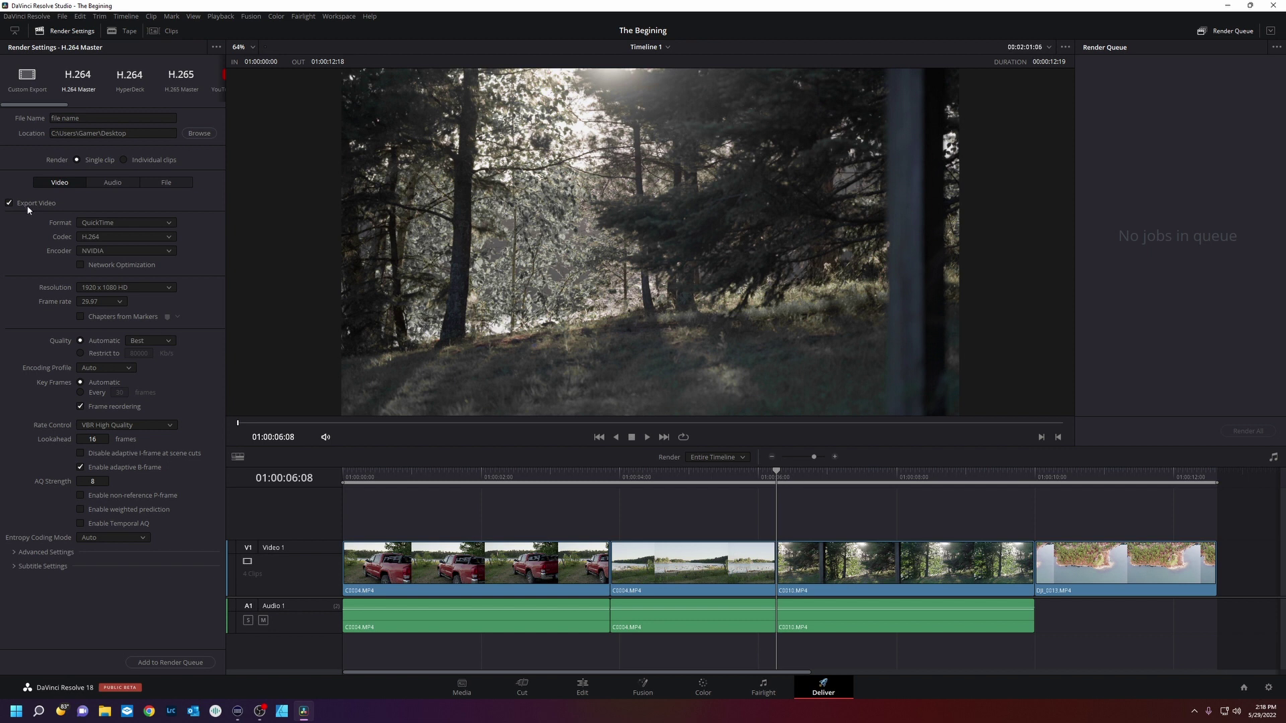
Step: Keep QuickTime, H.264, the NVIDIA encoder and 1920 x 1080 HD, then queue the render job
click(109, 226)
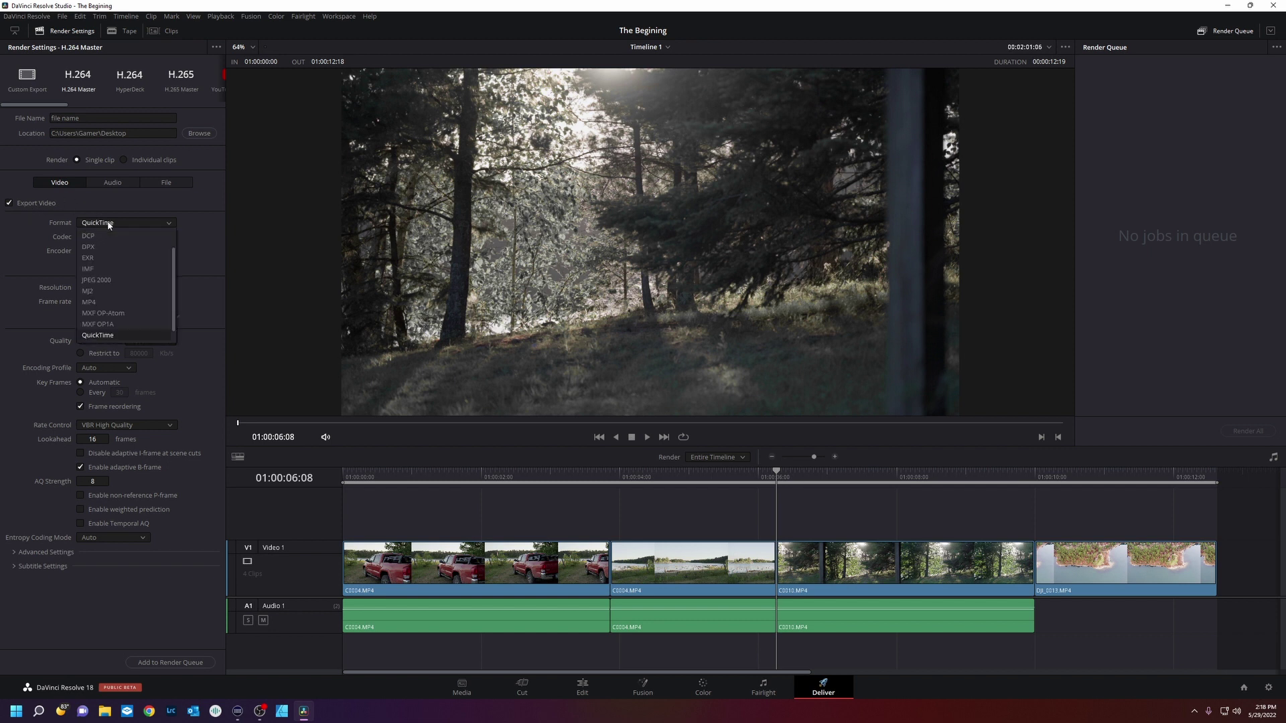
click(130, 331)
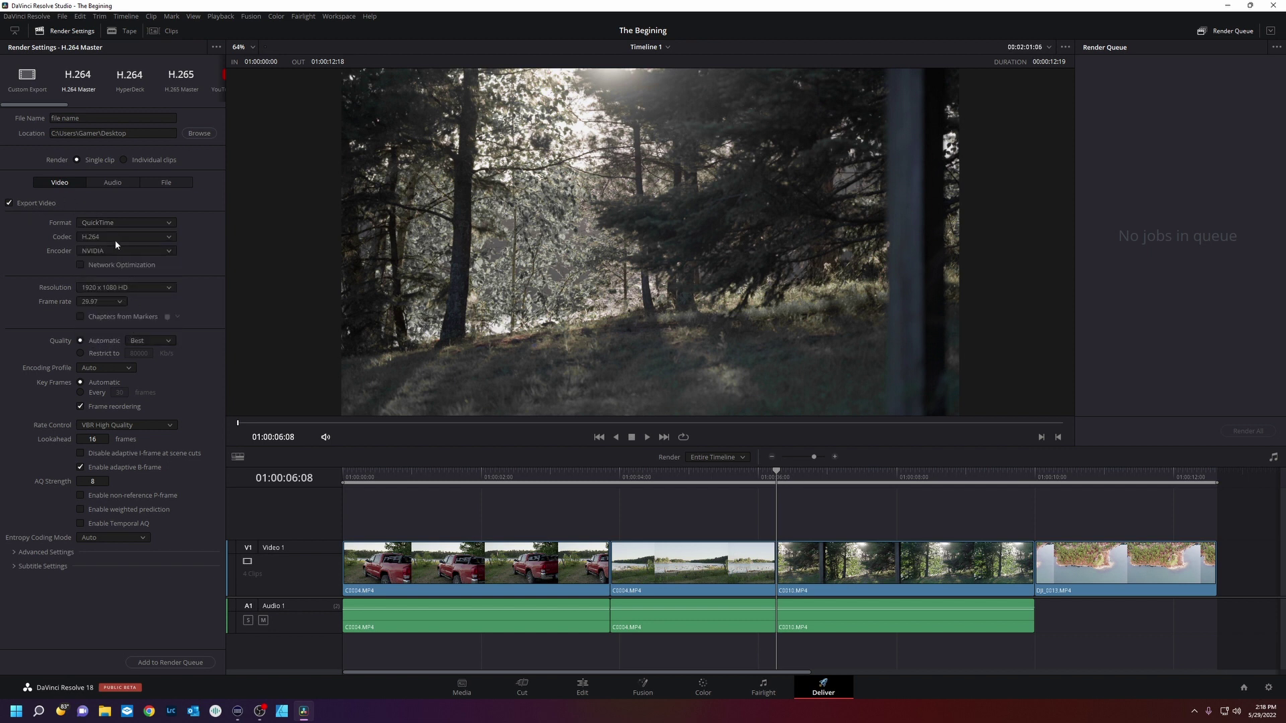
click(100, 236)
click(126, 296)
click(133, 251)
click(124, 264)
click(117, 292)
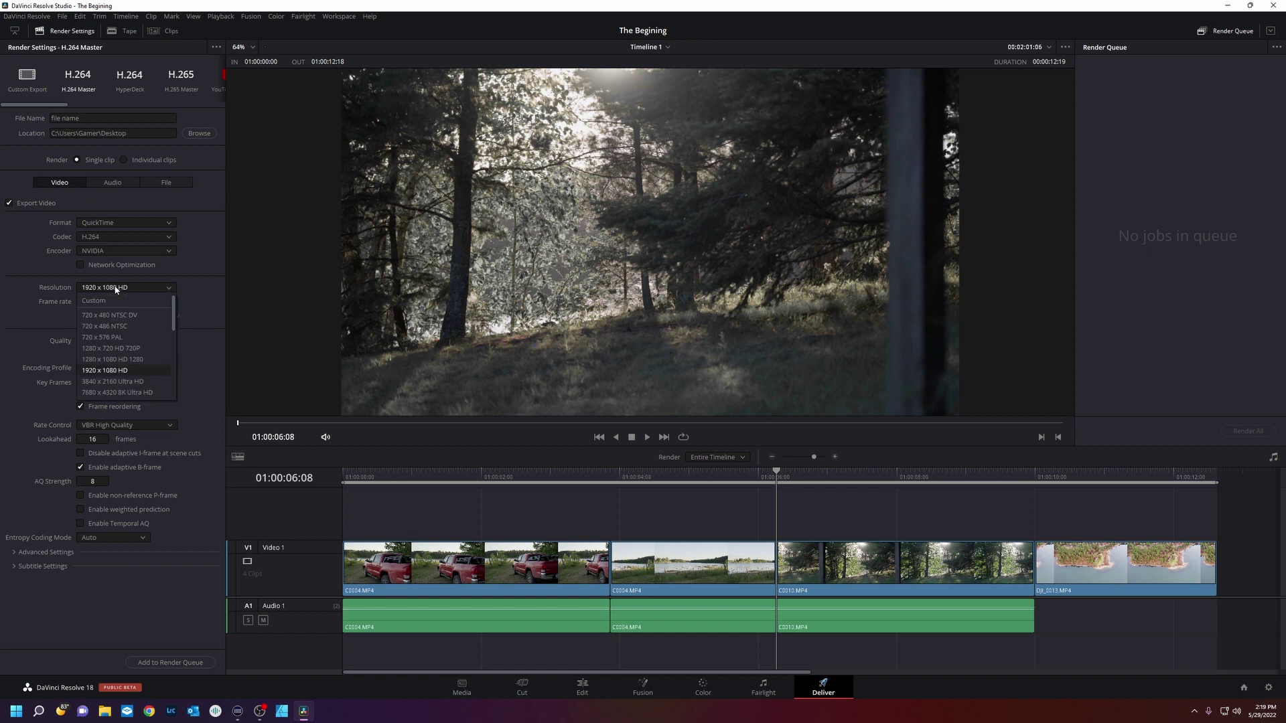
click(143, 372)
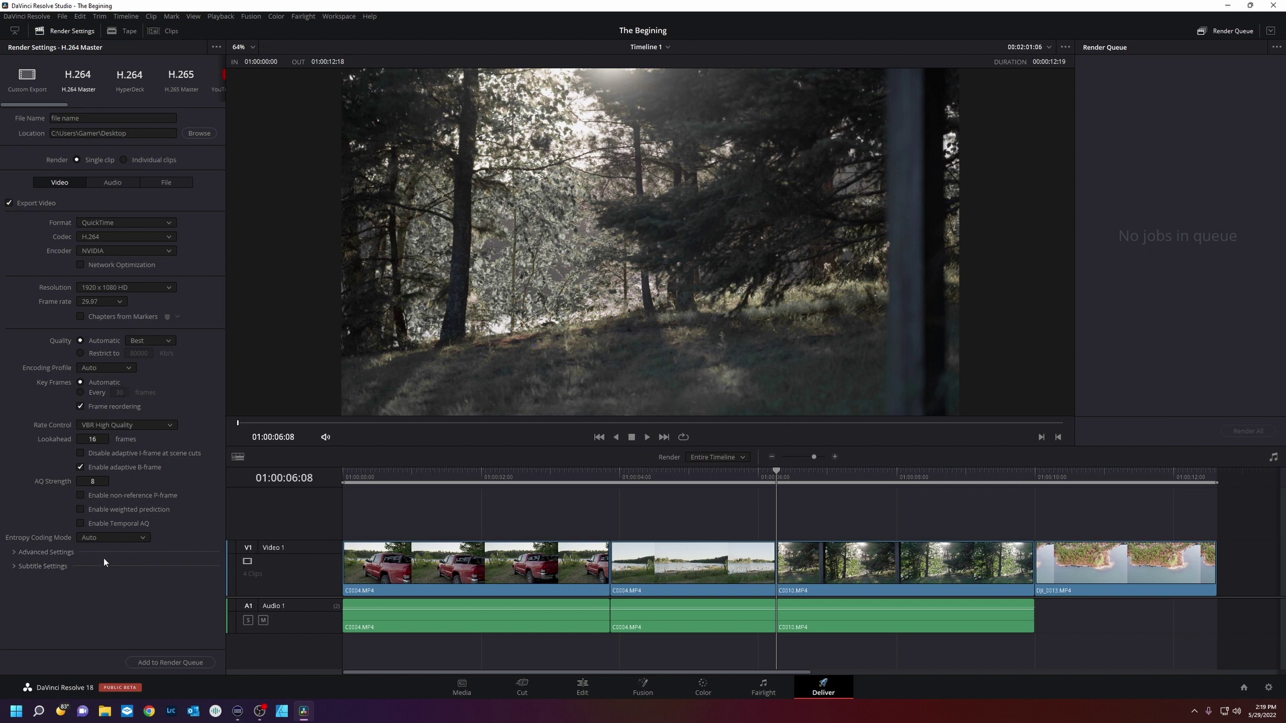
click(170, 663)
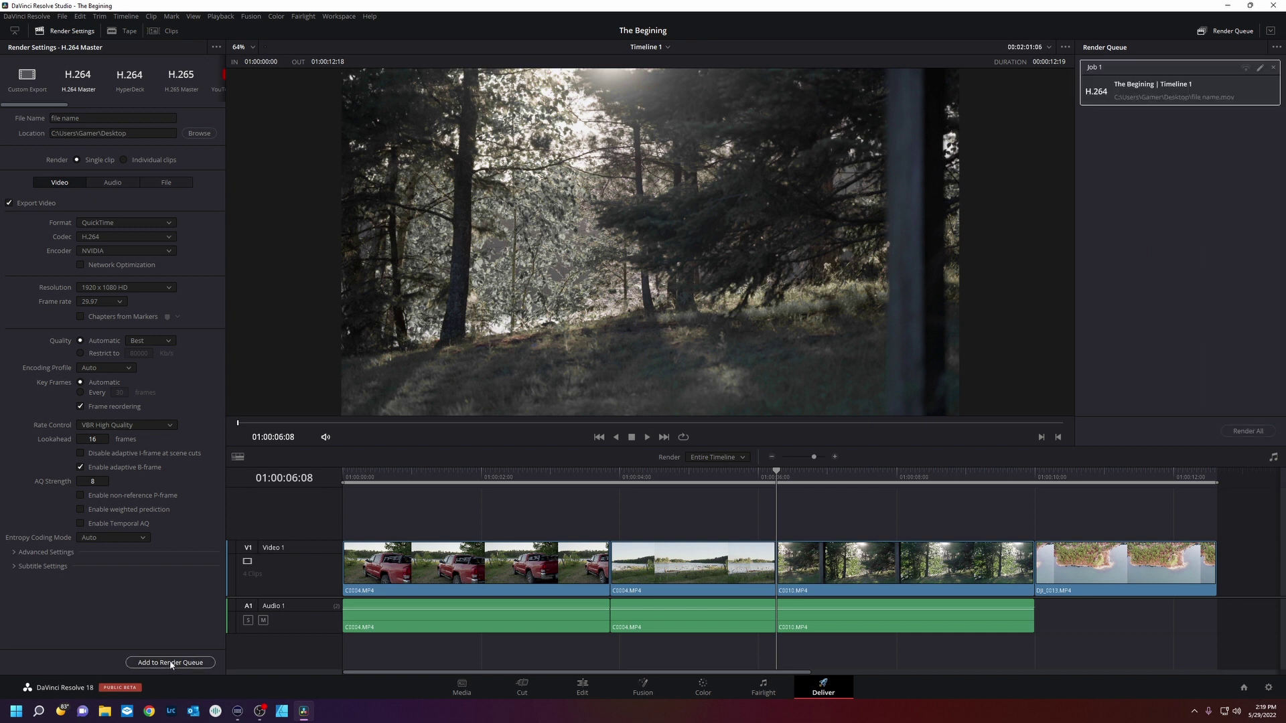